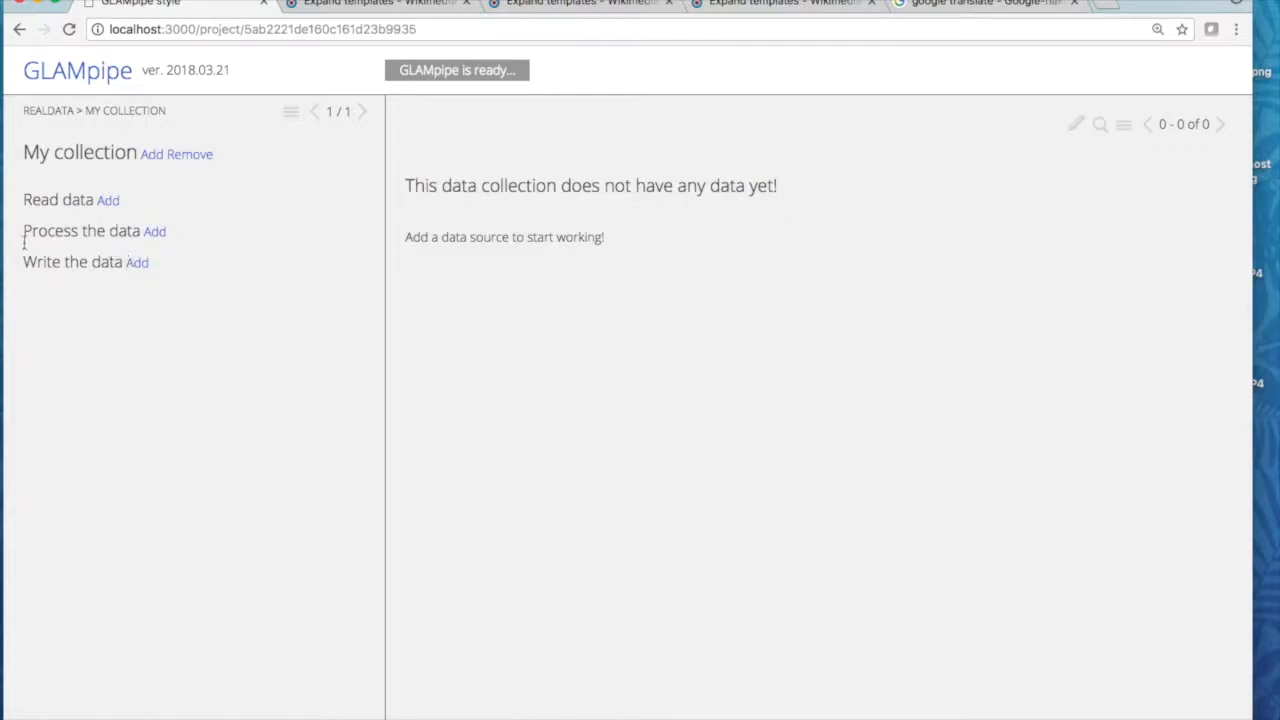
Add an Import csv node that reads data from the file Pattypan Werner Haberkorn edited.csv
left_click(110, 201)
left_click(118, 280)
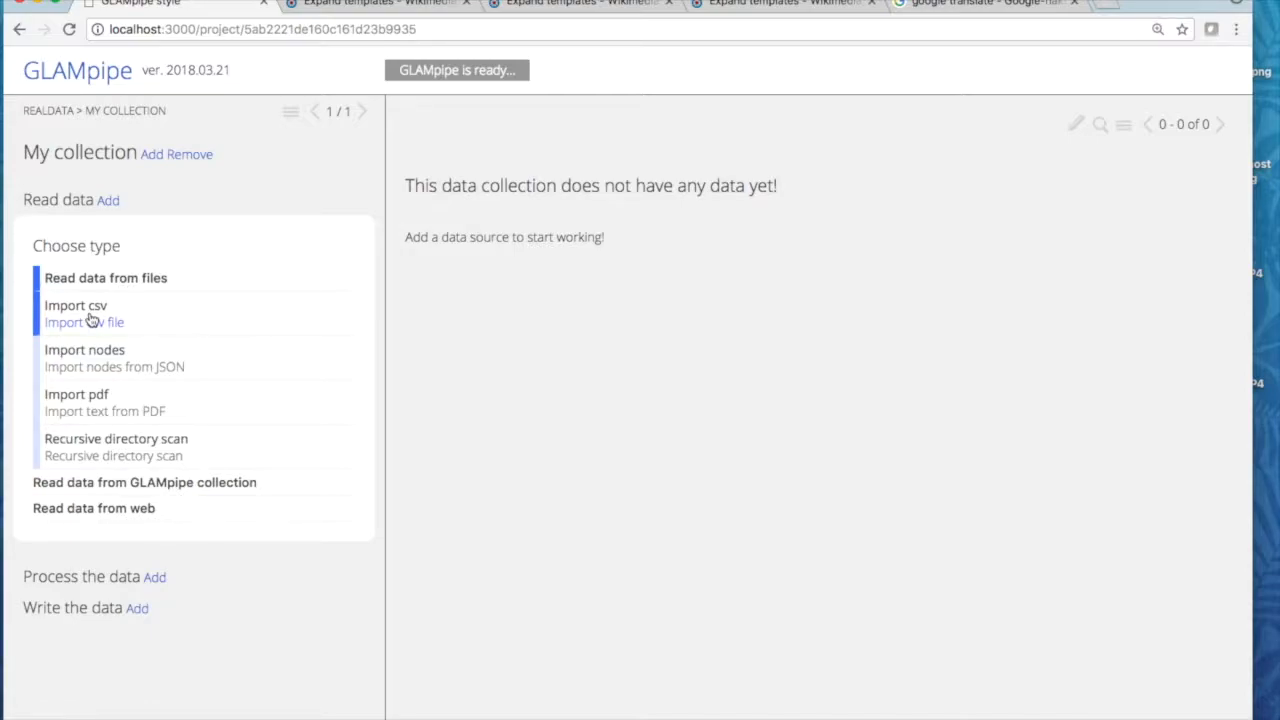
left_click(90, 318)
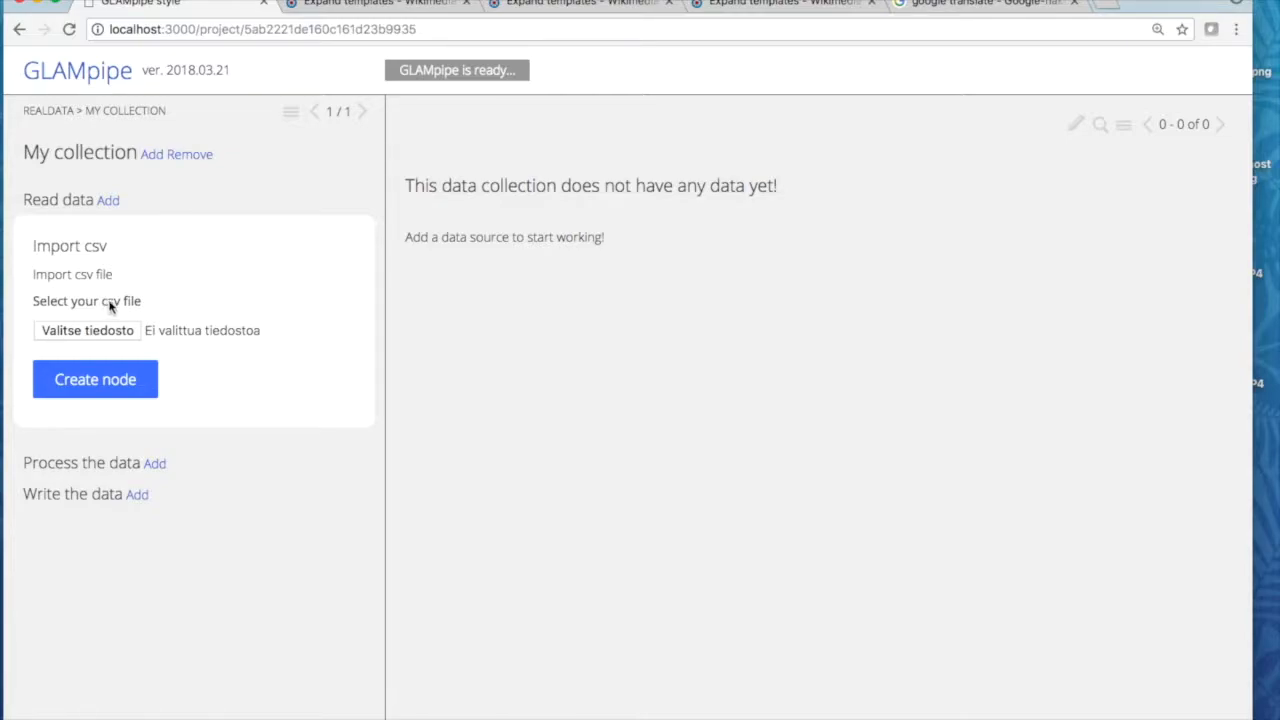
left_click(108, 337)
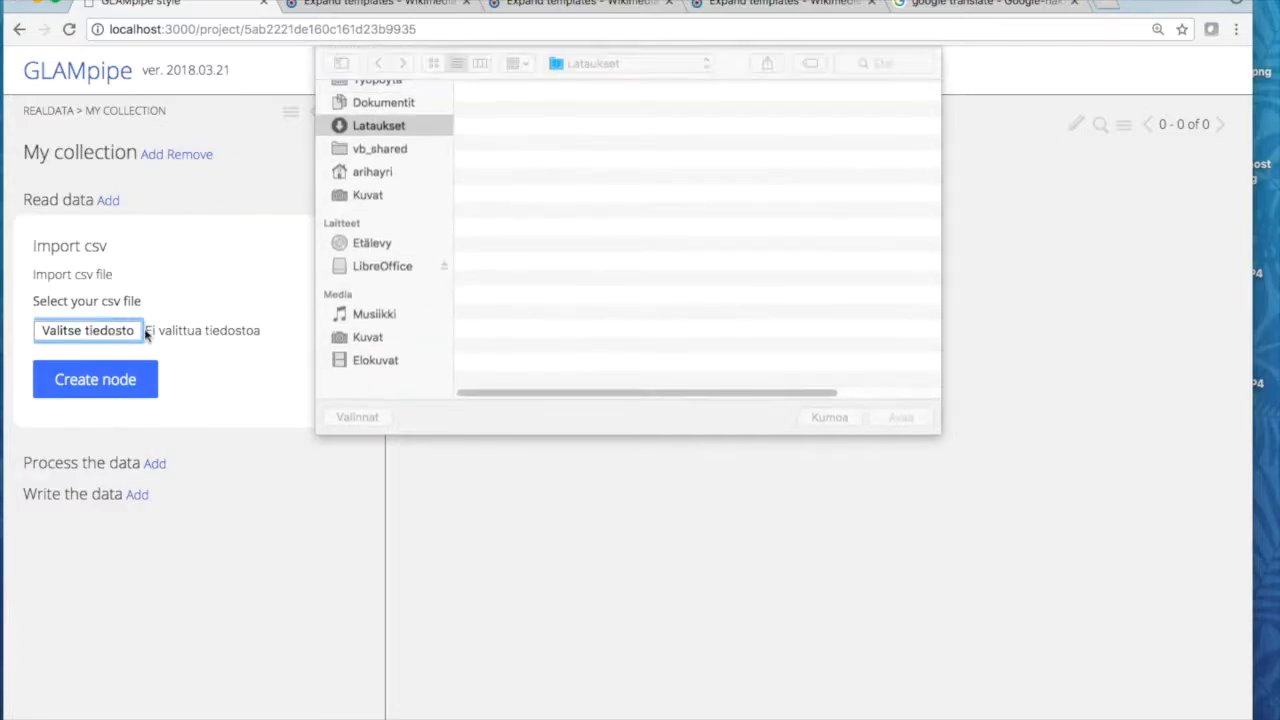
left_click(588, 111)
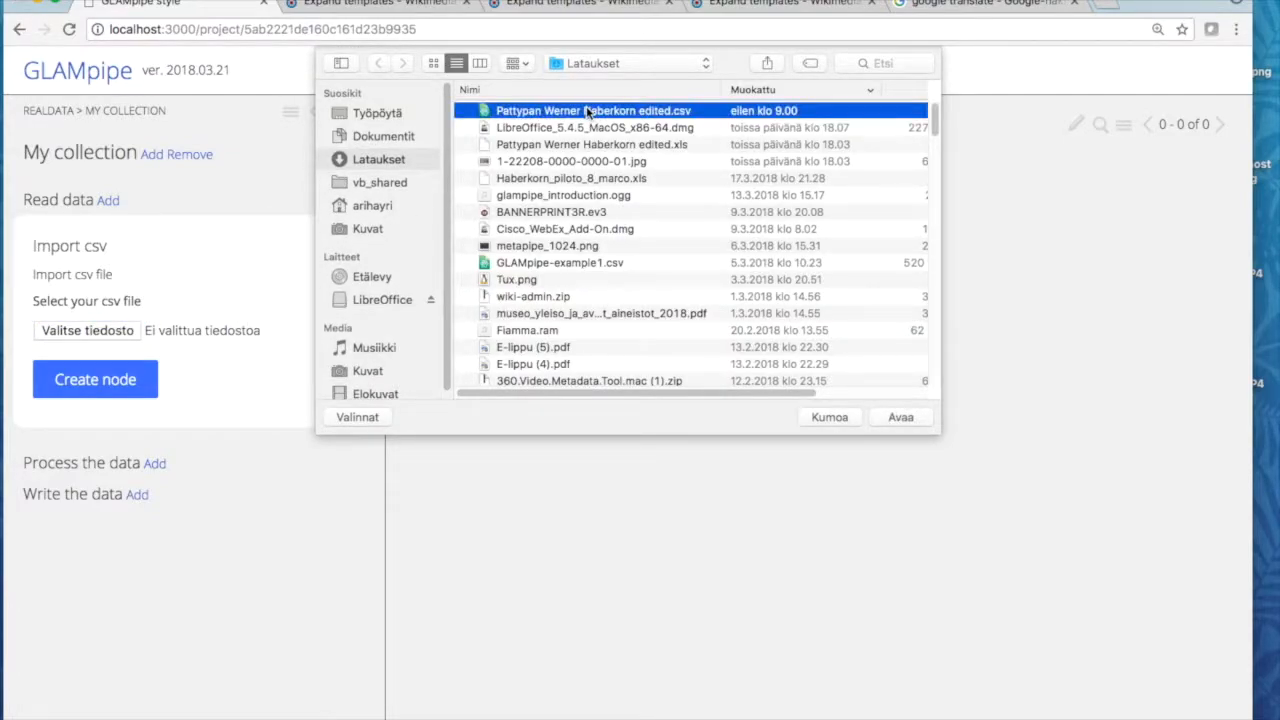
left_click(900, 418)
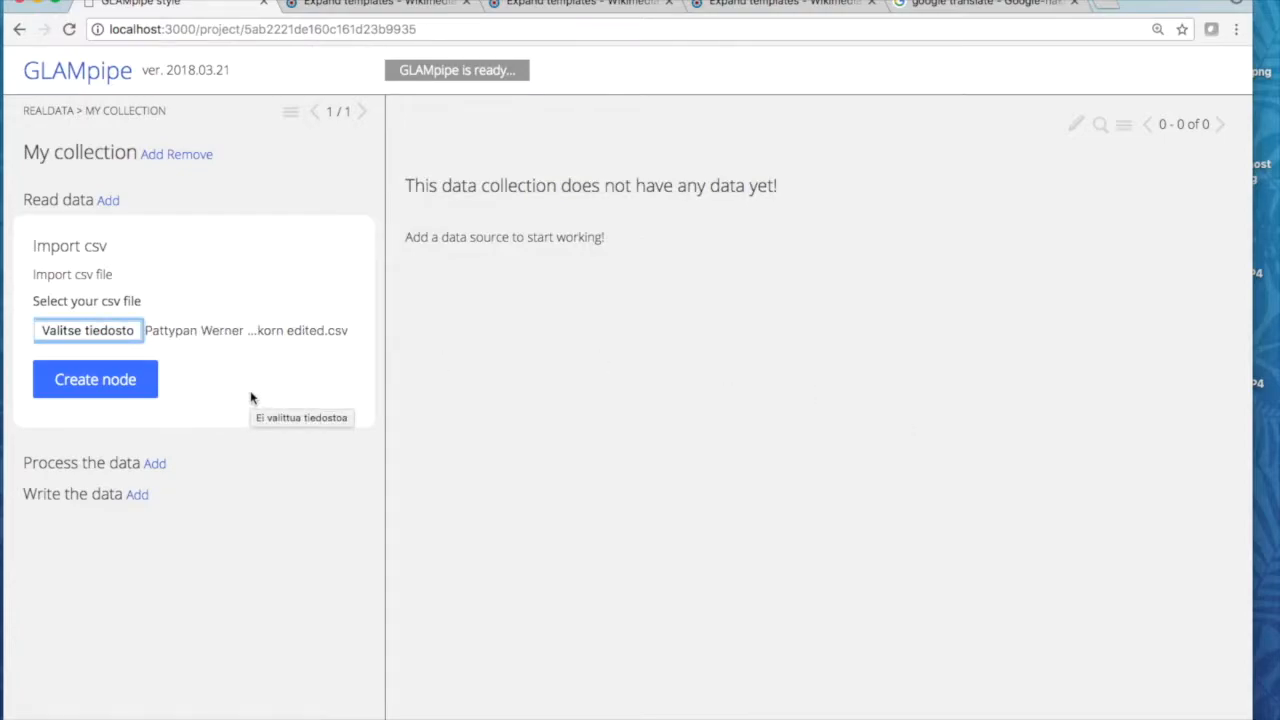
left_click(95, 380)
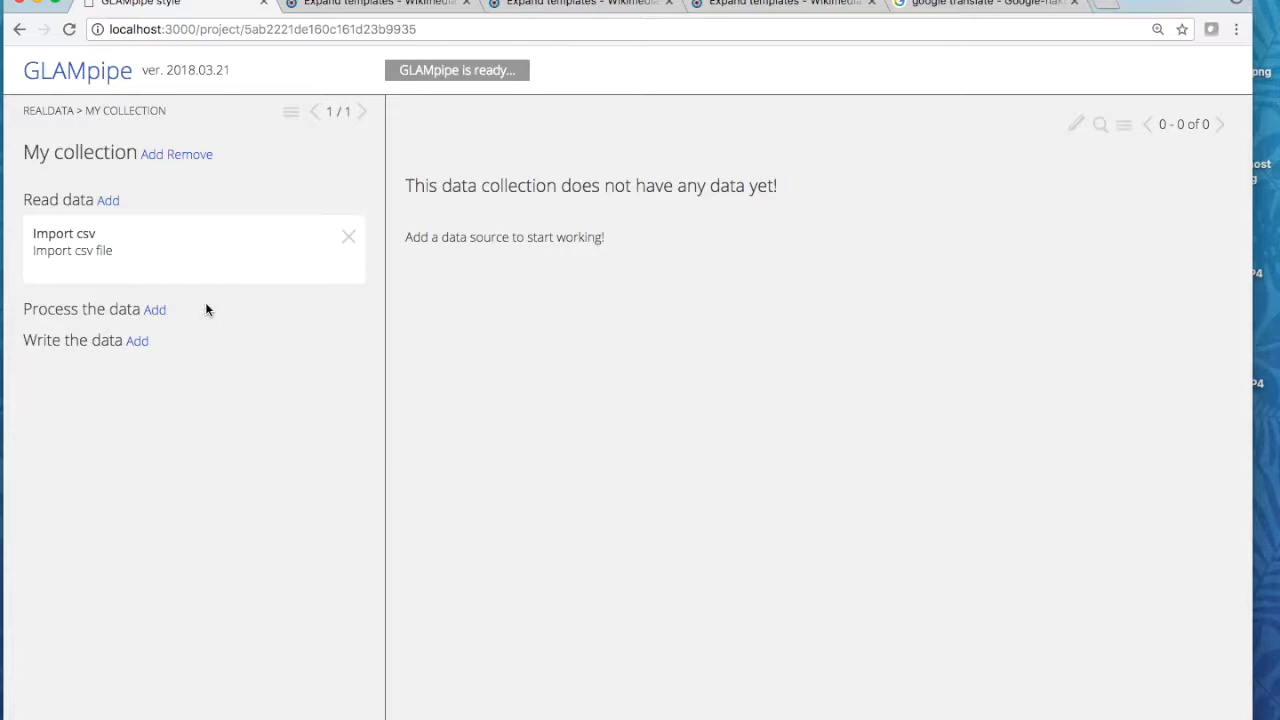
Check the Import csv node's settings and import the data with comma separator, UTF-8 encoding and field names in first row
left_click(222, 259)
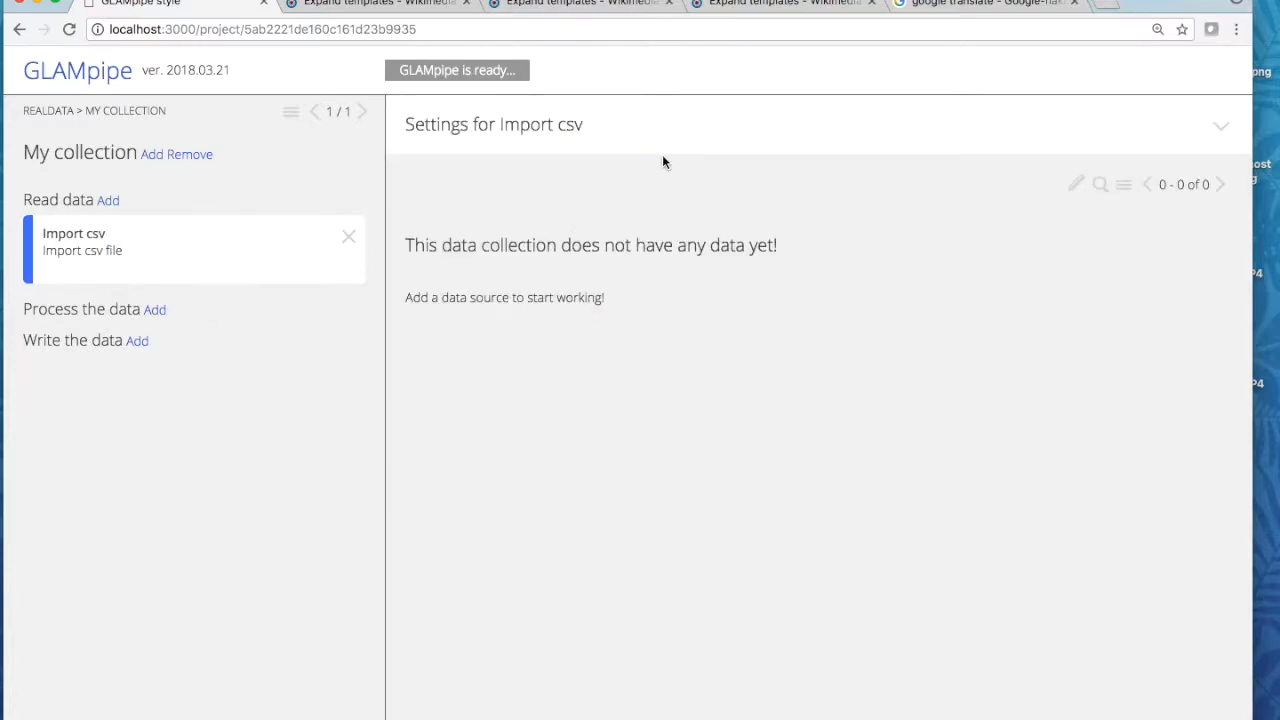
left_click(1222, 133)
scroll(811, 231, "down", 3)
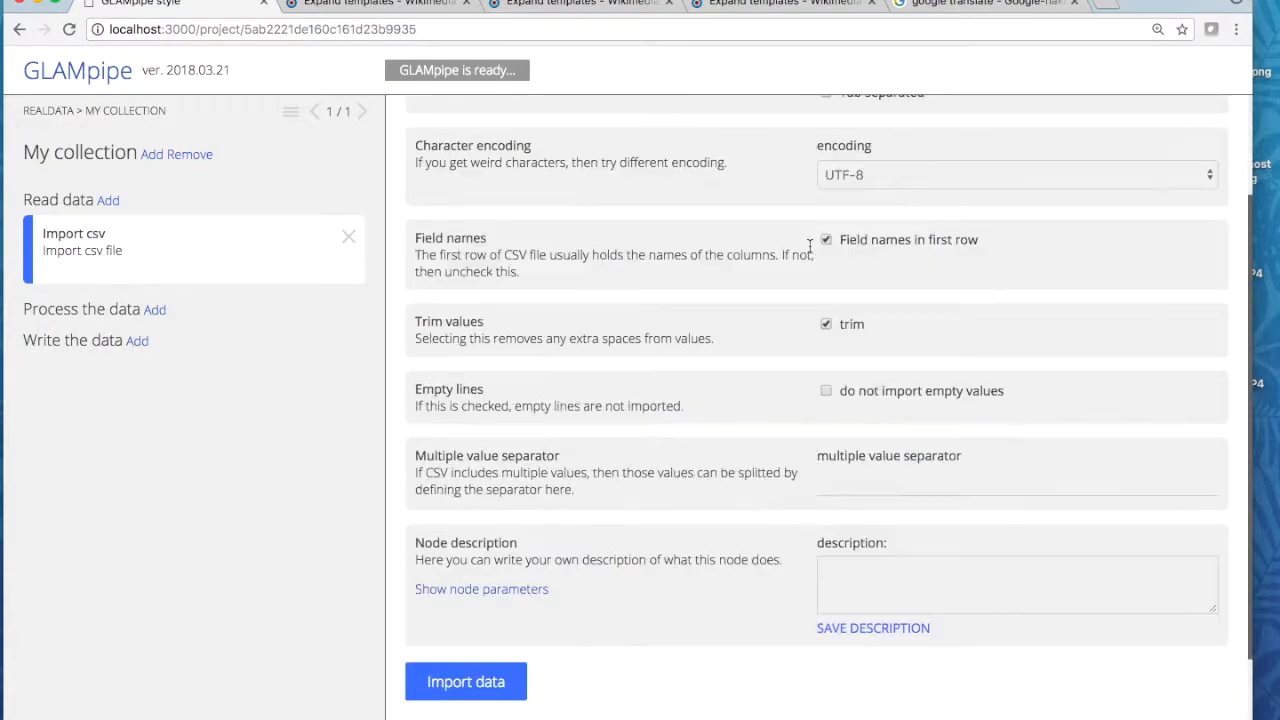
scroll(810, 250, "up", 3)
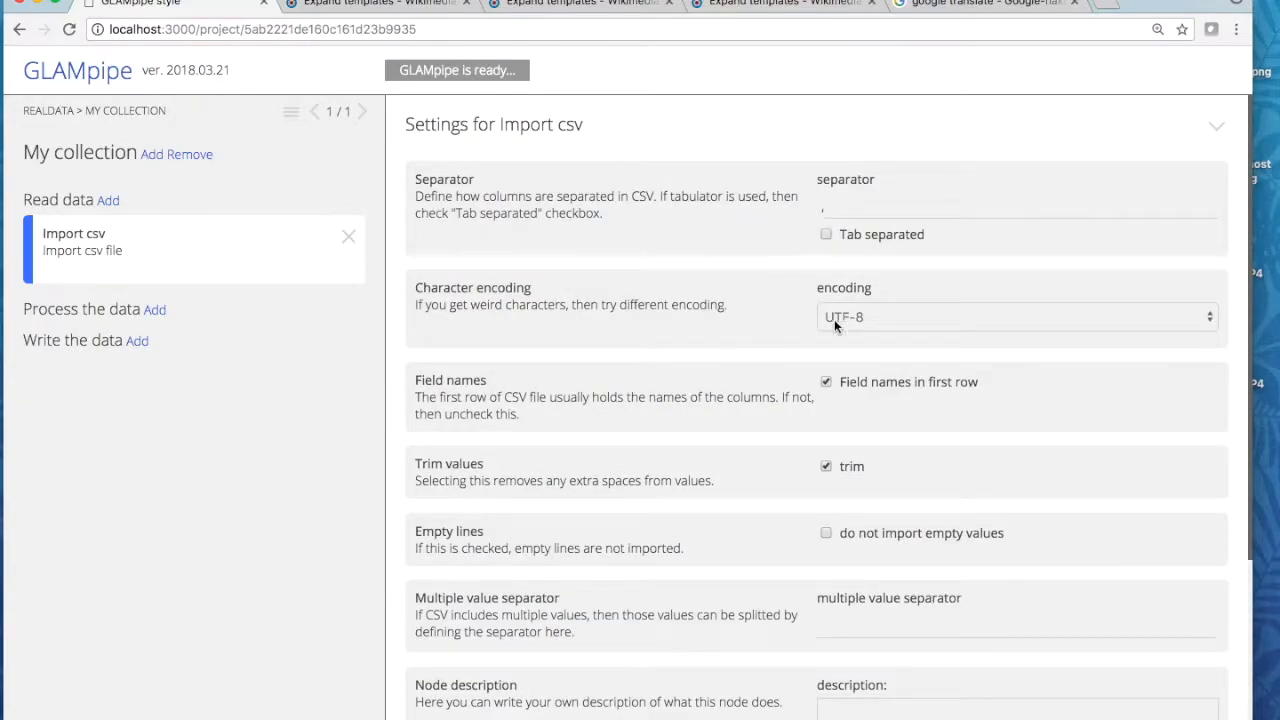
scroll(922, 450, "down", 3)
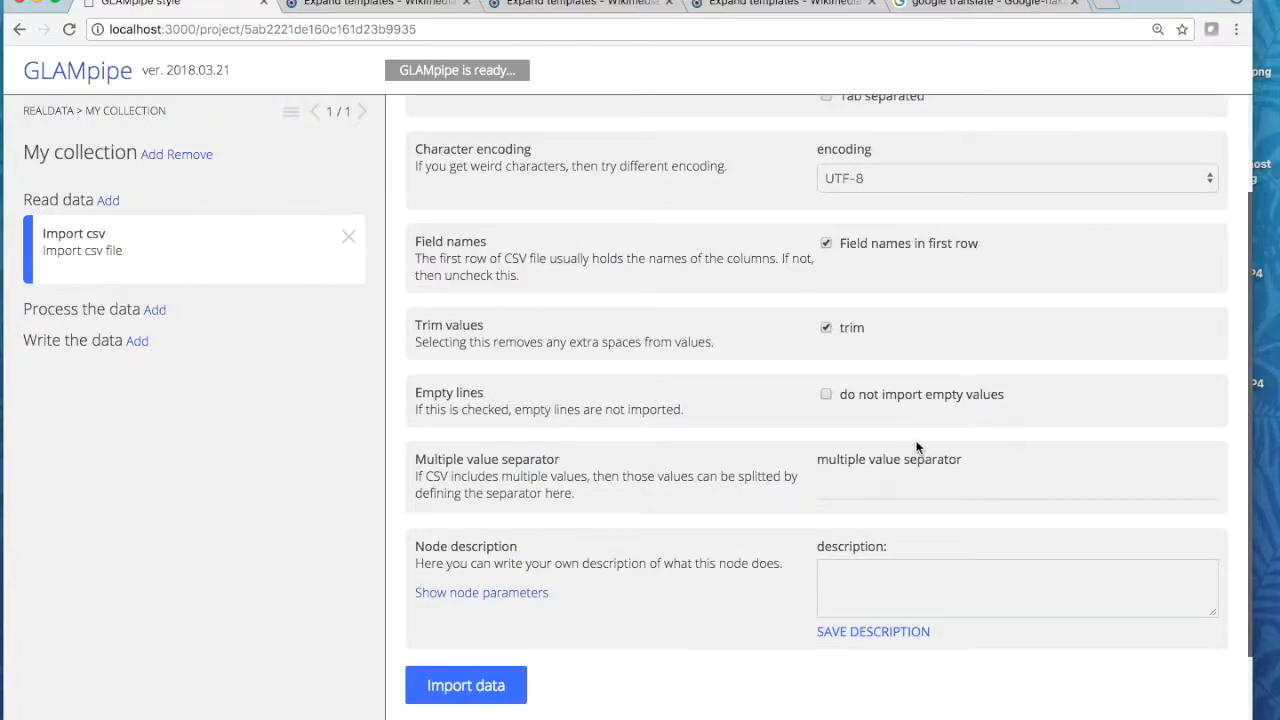
scroll(790, 340, "up", 3)
scroll(800, 345, "down", 3)
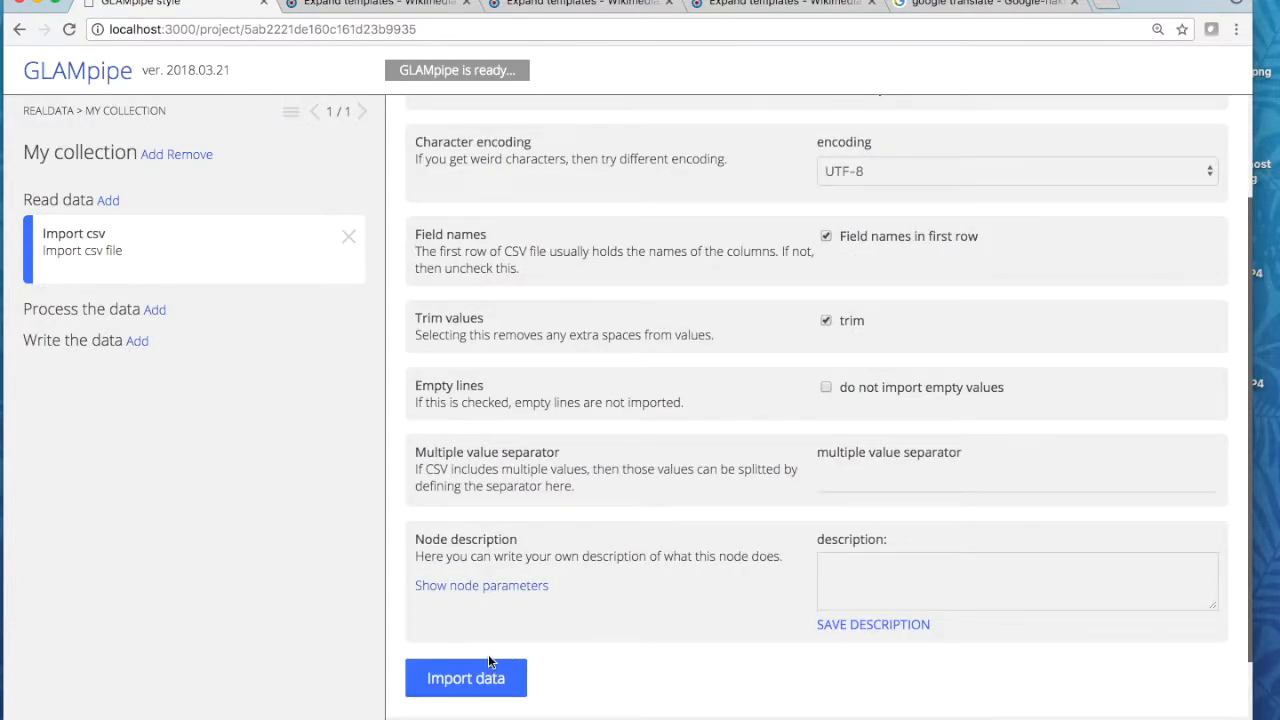
left_click(464, 686)
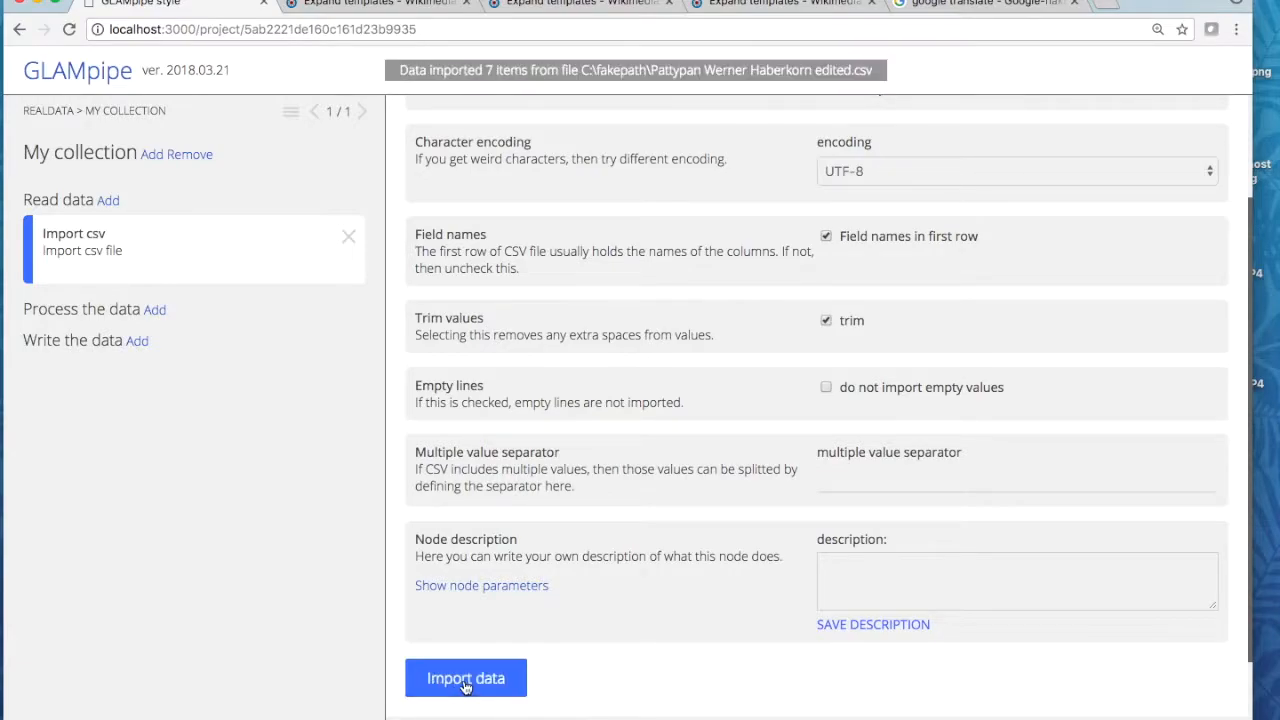
Look through the imported rows and collapse the Import csv settings to leave the data table in view
scroll(761, 498, "down", 6)
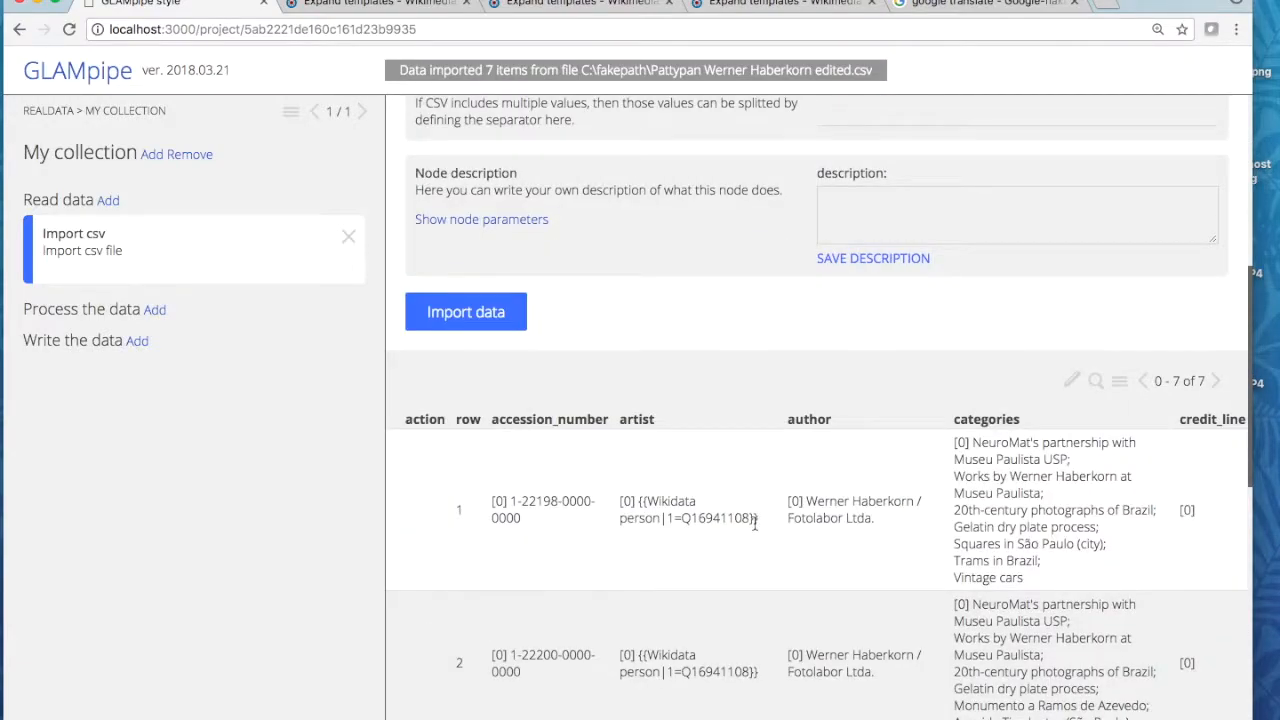
scroll(756, 520, "down", 3)
scroll(755, 520, "up", 9)
scroll(808, 318, "up", 3)
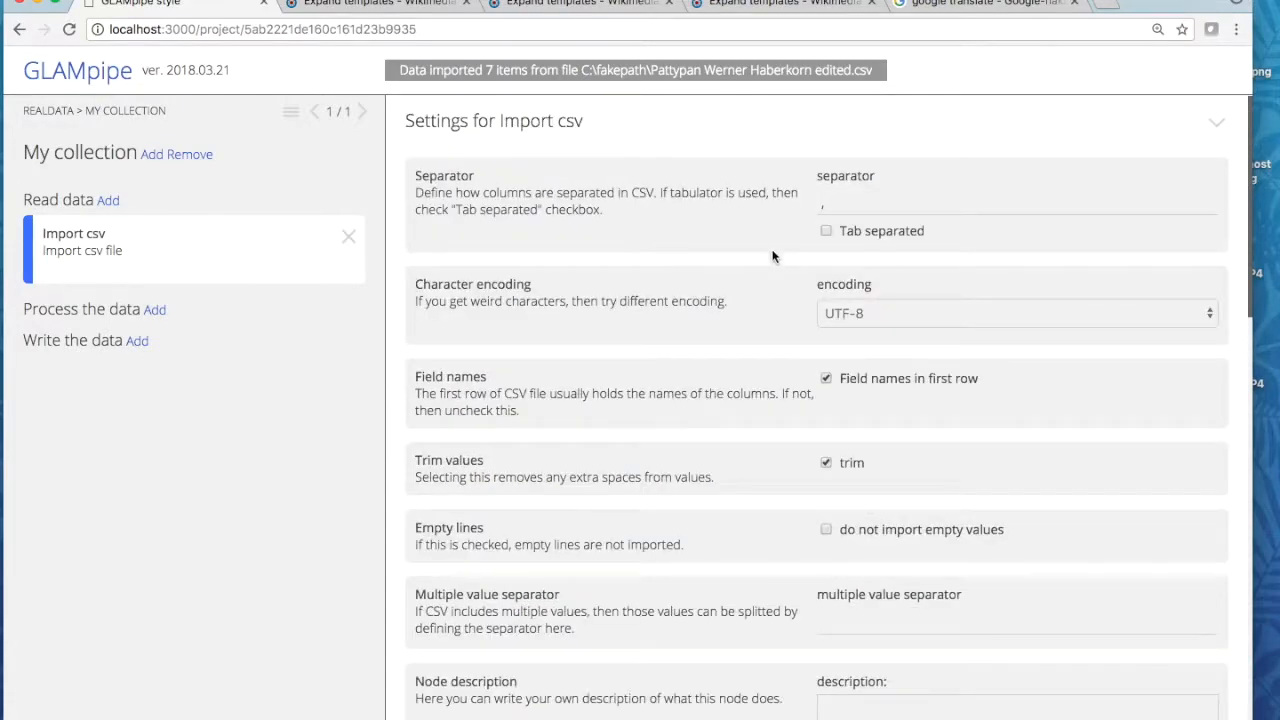
left_click(803, 122)
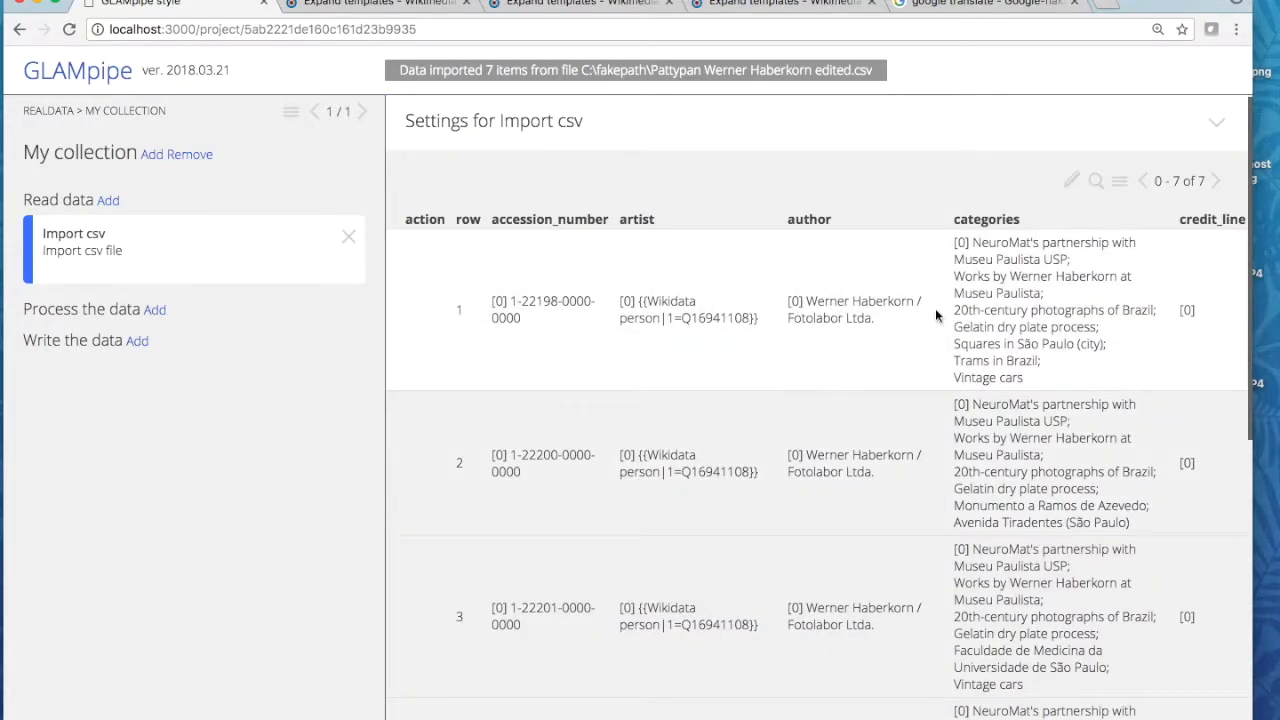
Limit the data table's visible fields to artist, author, name and title
left_click(1121, 187)
scroll(894, 371, "down", 3)
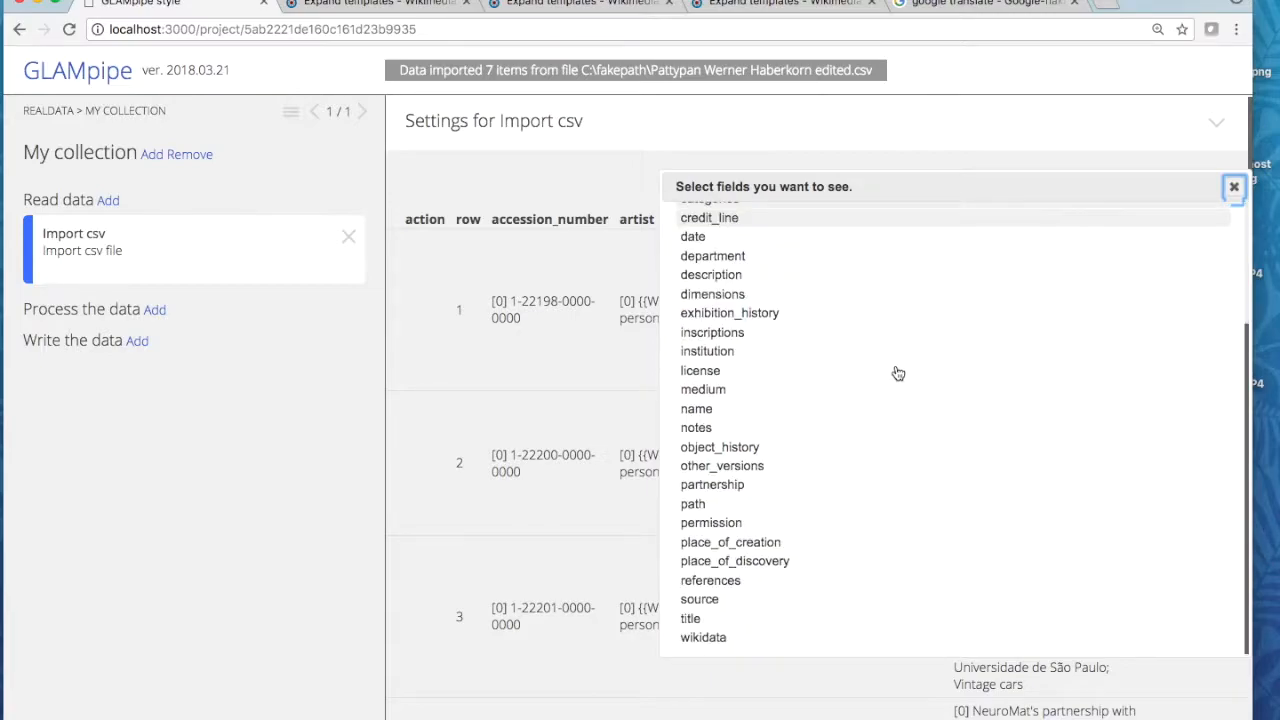
scroll(898, 373, "up", 3)
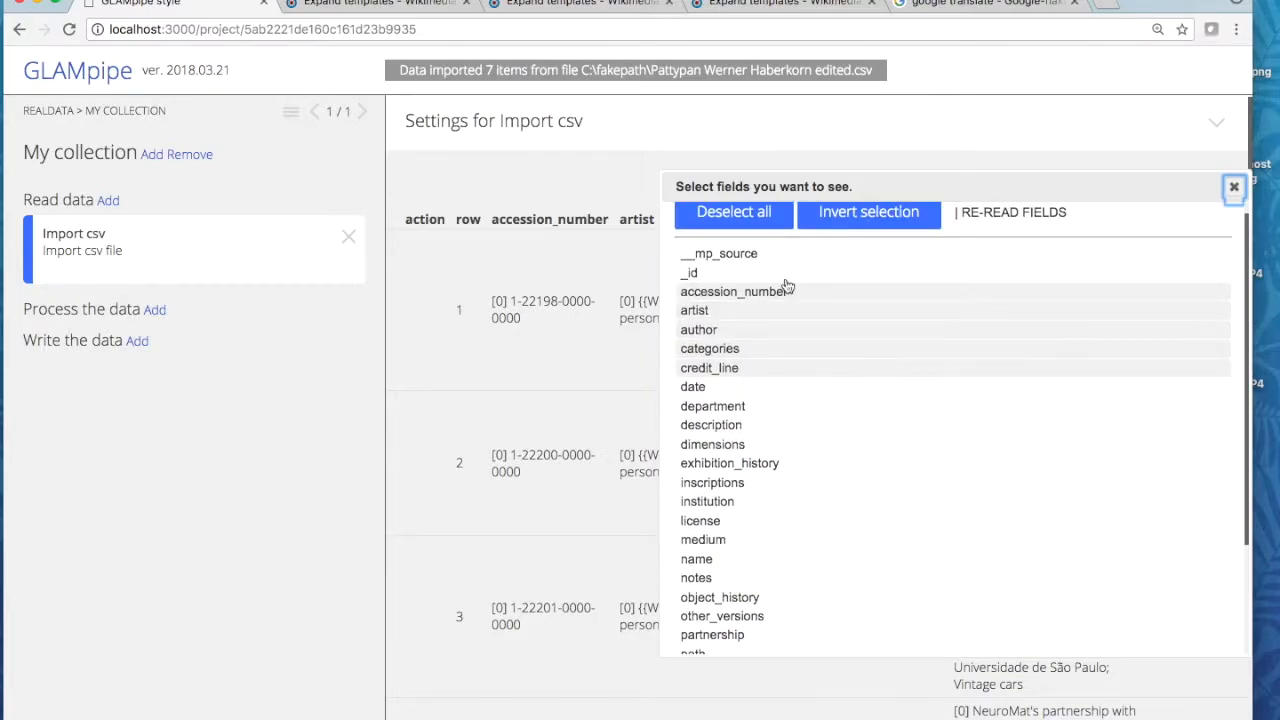
left_click(741, 221)
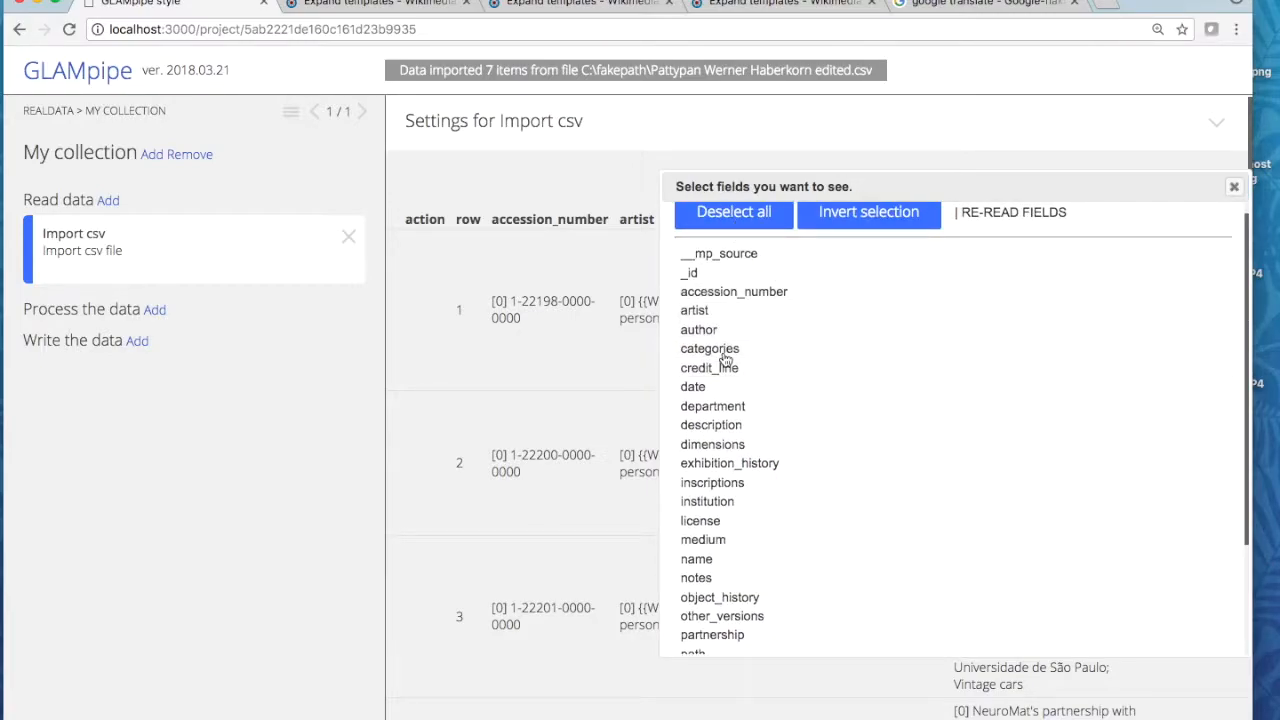
left_click(694, 313)
left_click(703, 332)
scroll(810, 392, "down", 3)
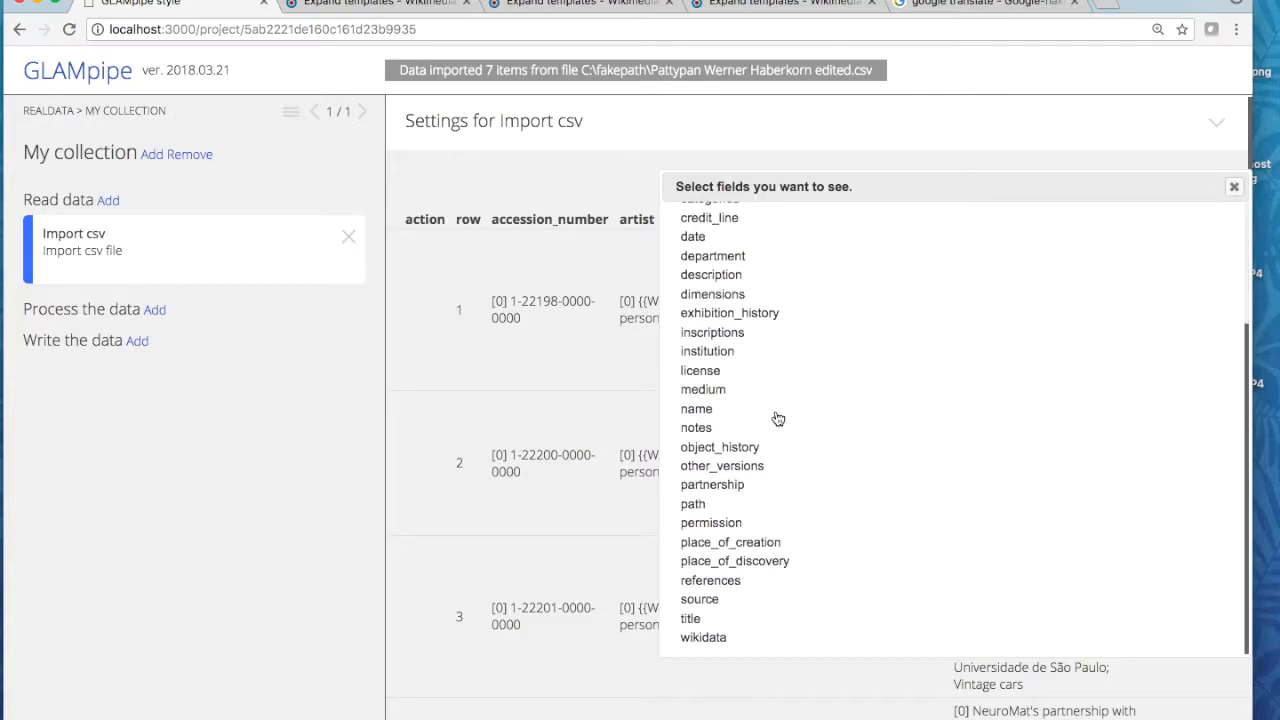
left_click(708, 414)
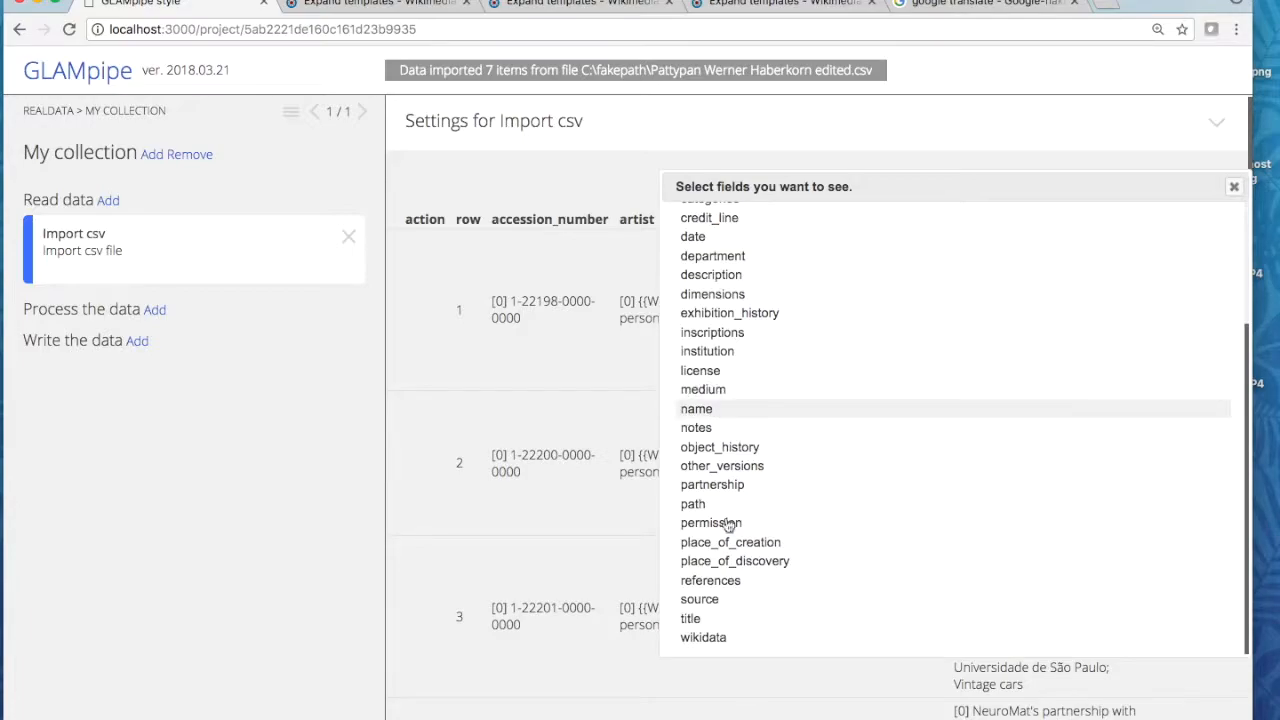
left_click(699, 619)
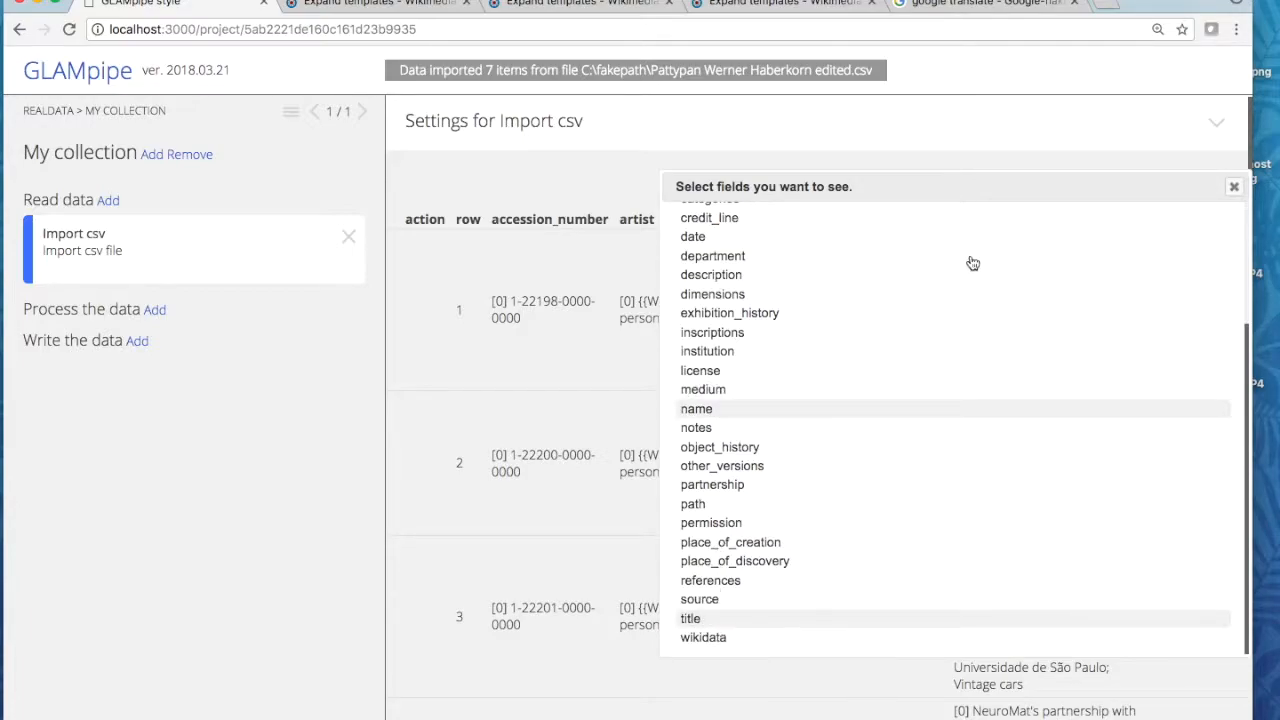
left_click(1234, 187)
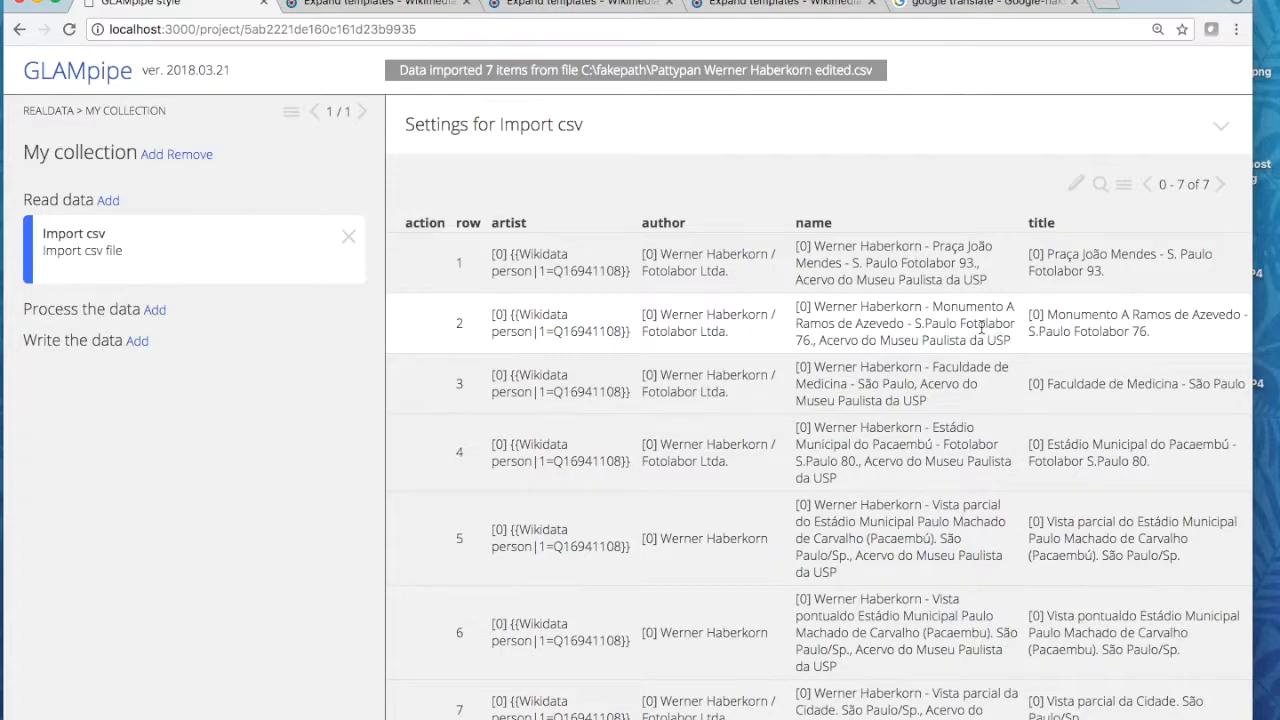
Add a Wikimedia commons: Map data processing node with the Photograph template and wikitext as output field
left_click(154, 311)
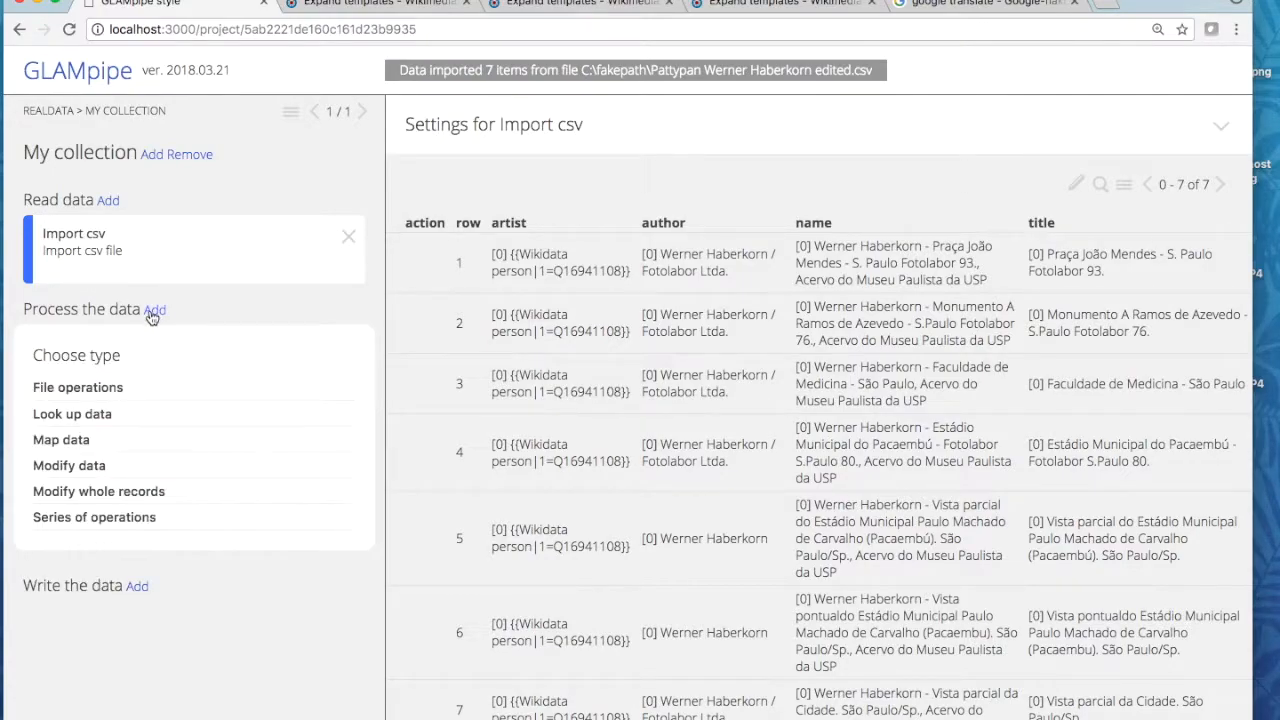
left_click(75, 443)
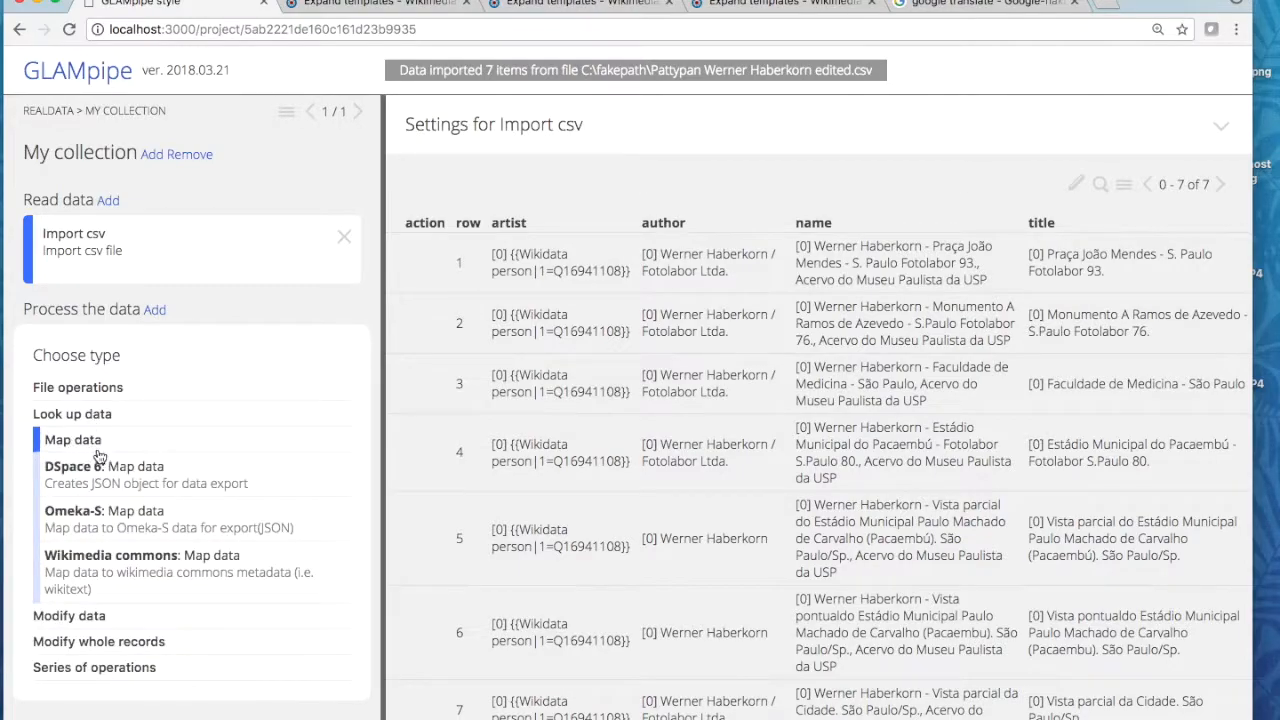
left_click(100, 562)
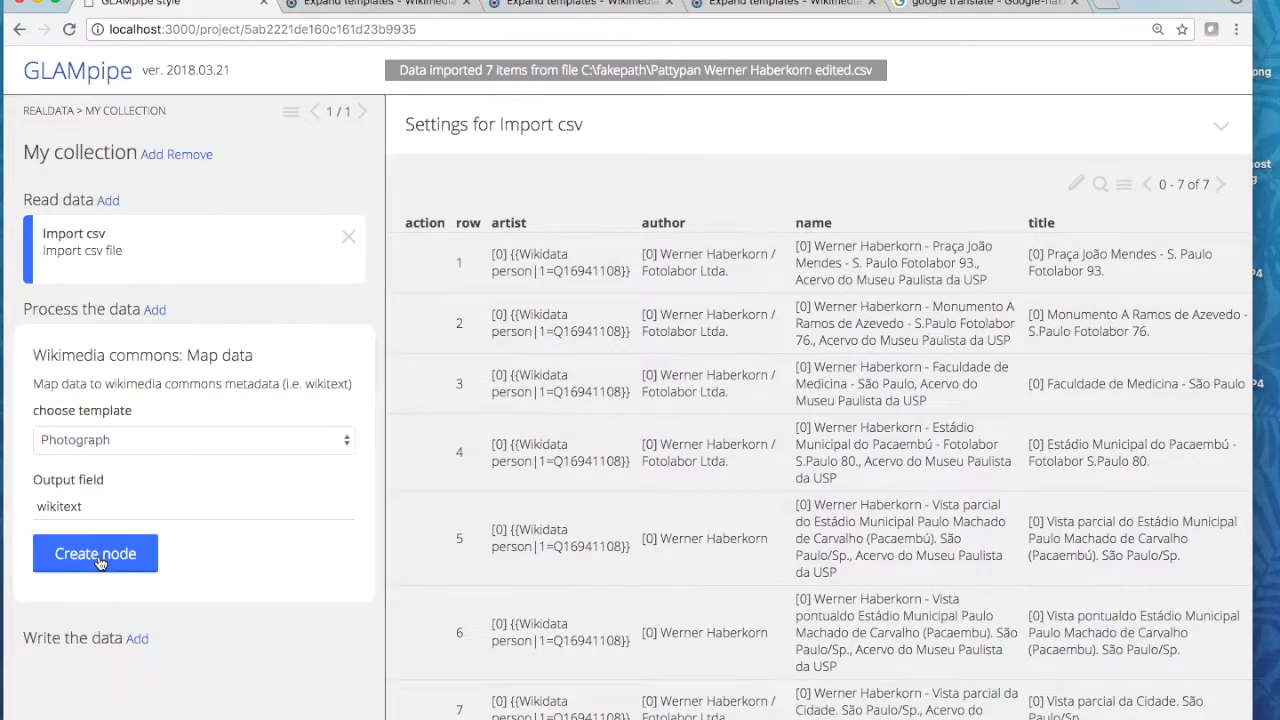
left_click(203, 443)
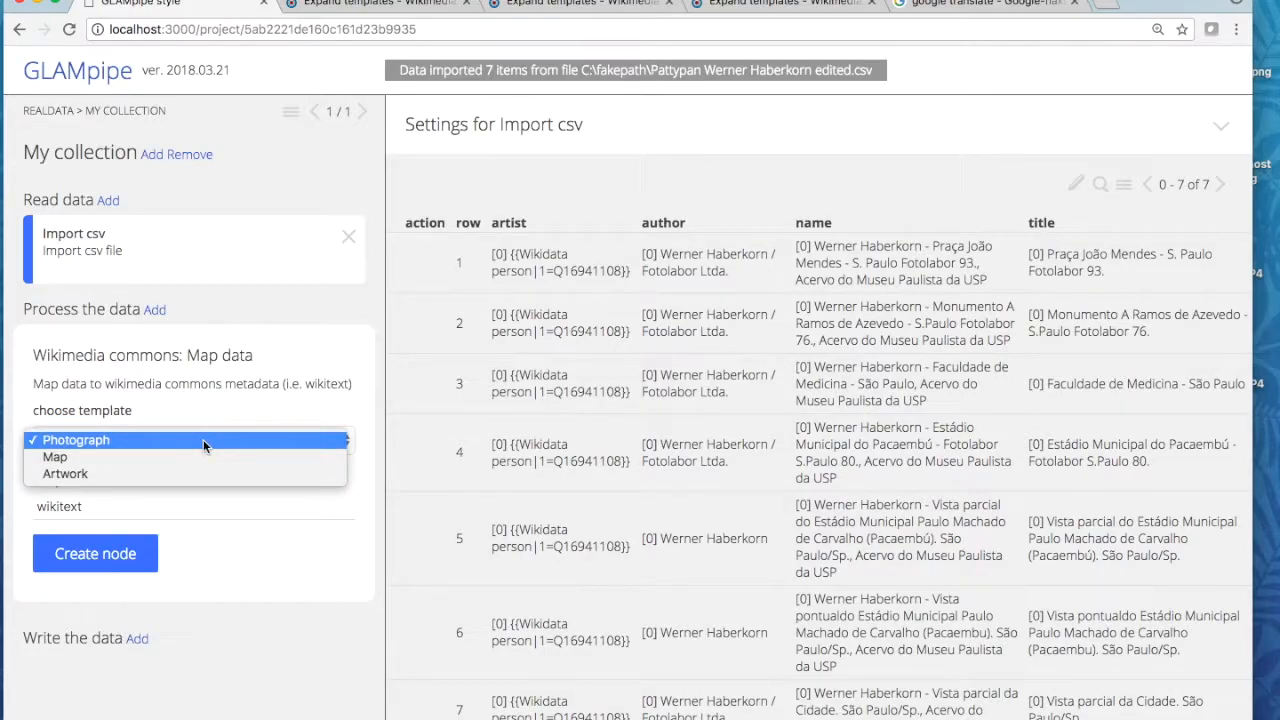
left_click(203, 440)
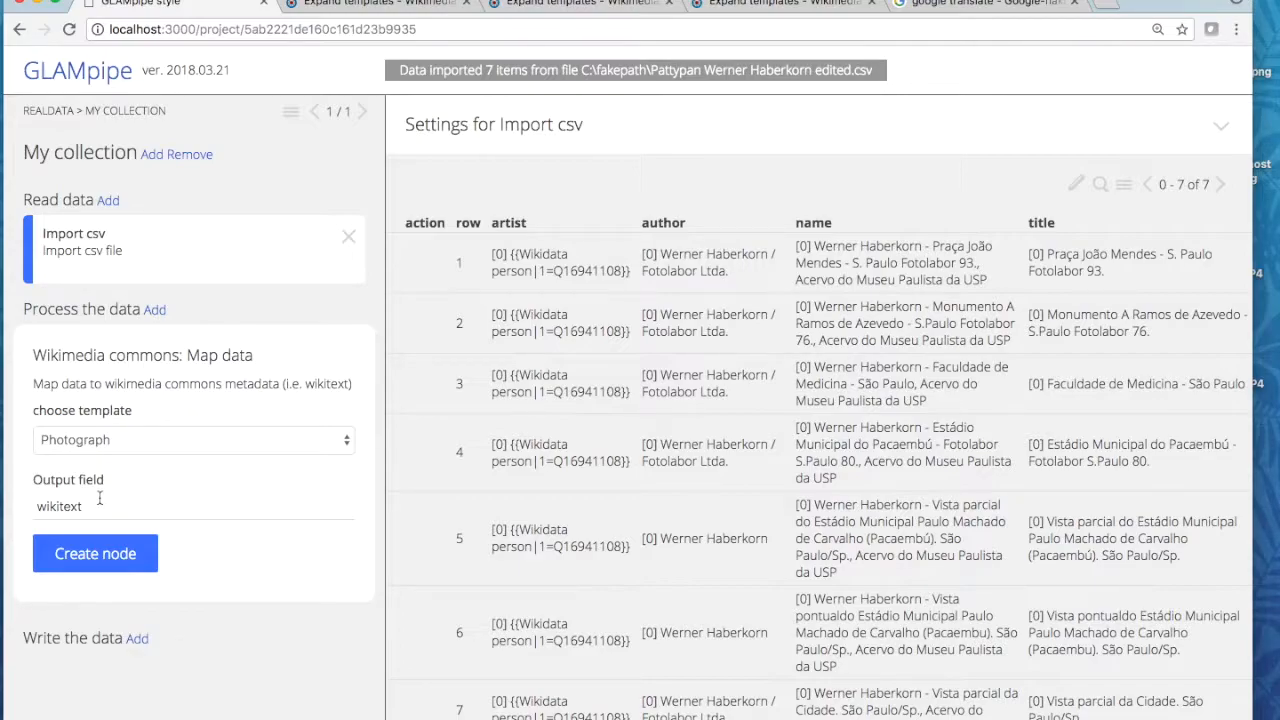
left_click(90, 556)
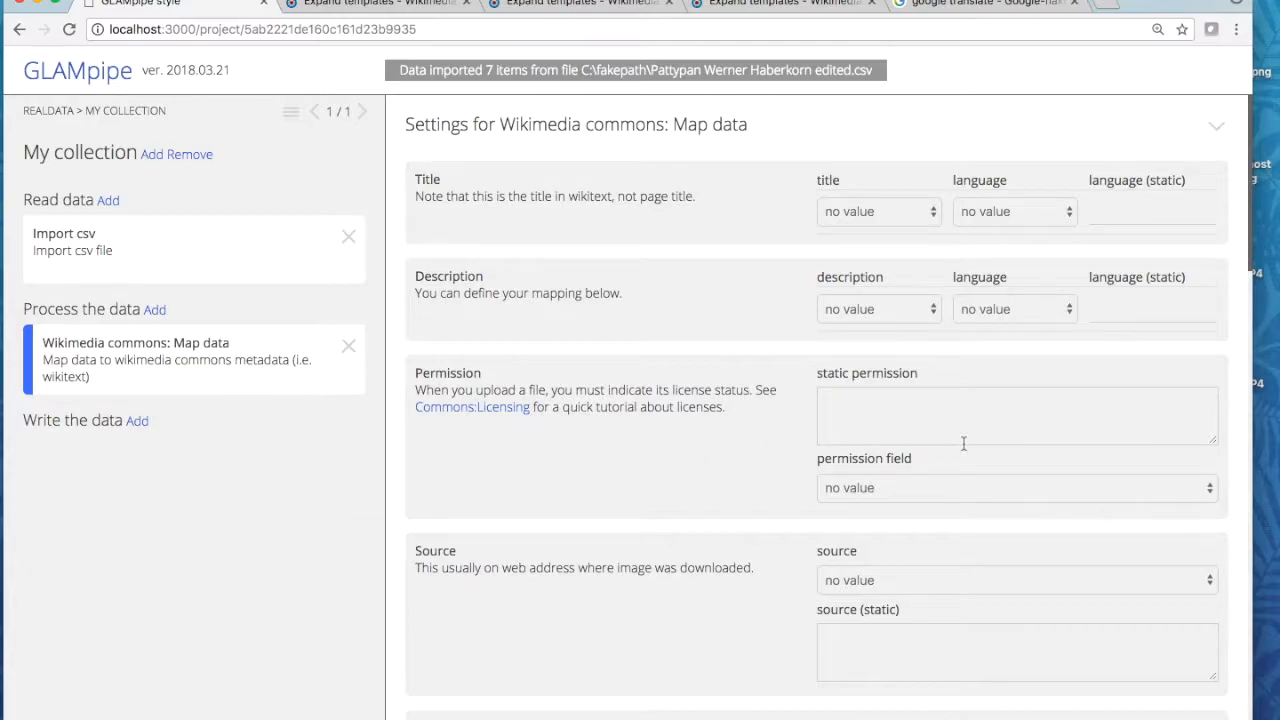
Review the Wikimedia Commons mapping settings and map the wikitext Title to the collection's title field
scroll(1071, 340, "down", 3)
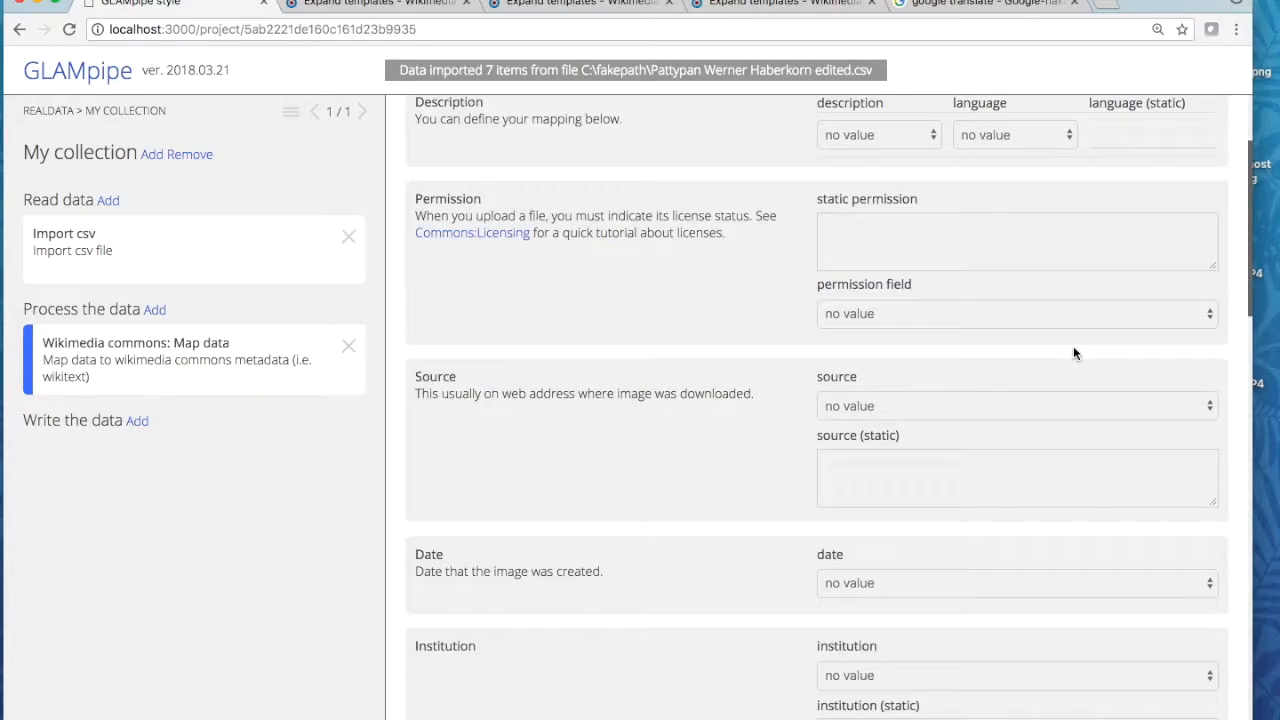
scroll(1073, 353, "down", 3)
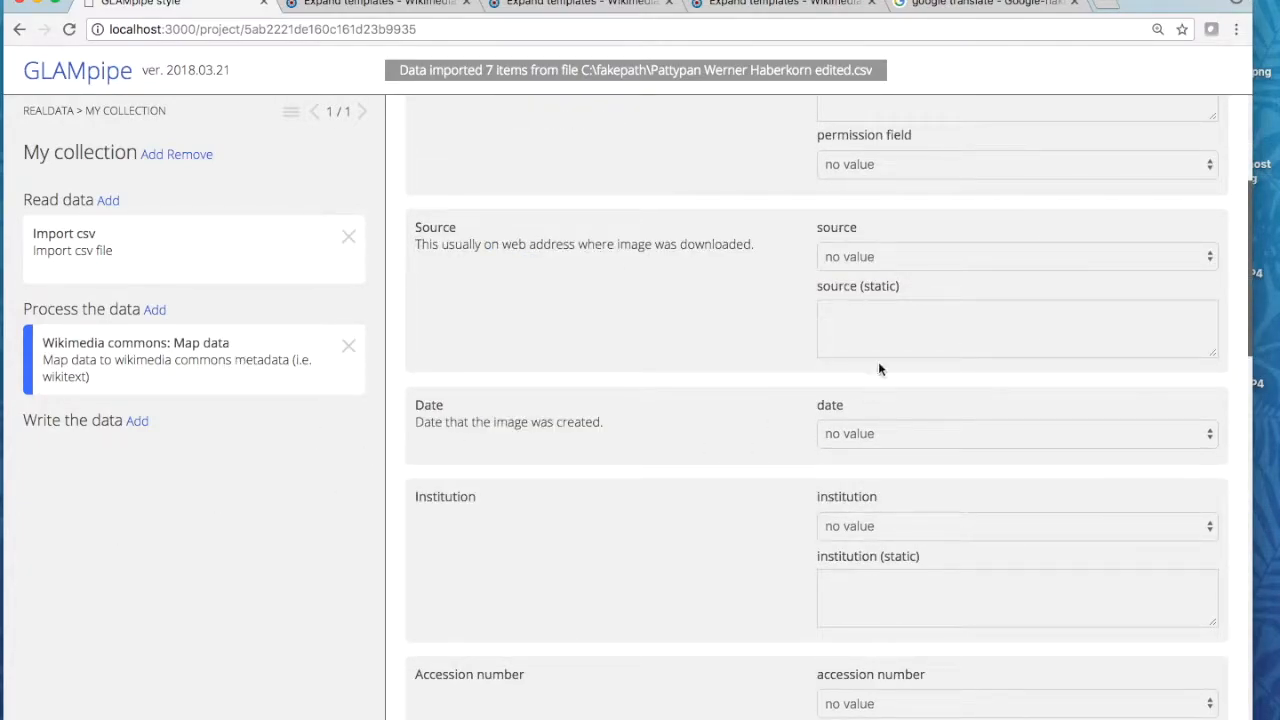
scroll(900, 320, "down", 20)
scroll(905, 340, "up", 20)
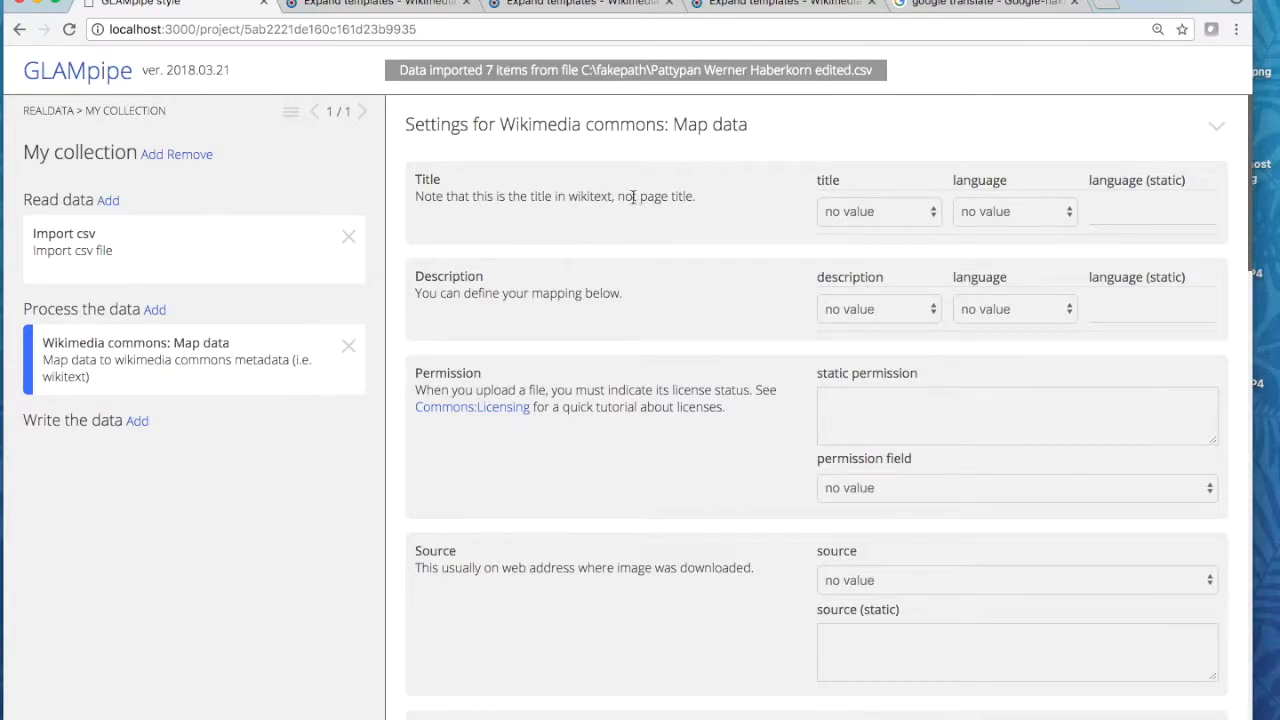
left_click_drag(690, 198, 582, 197)
left_click(932, 212)
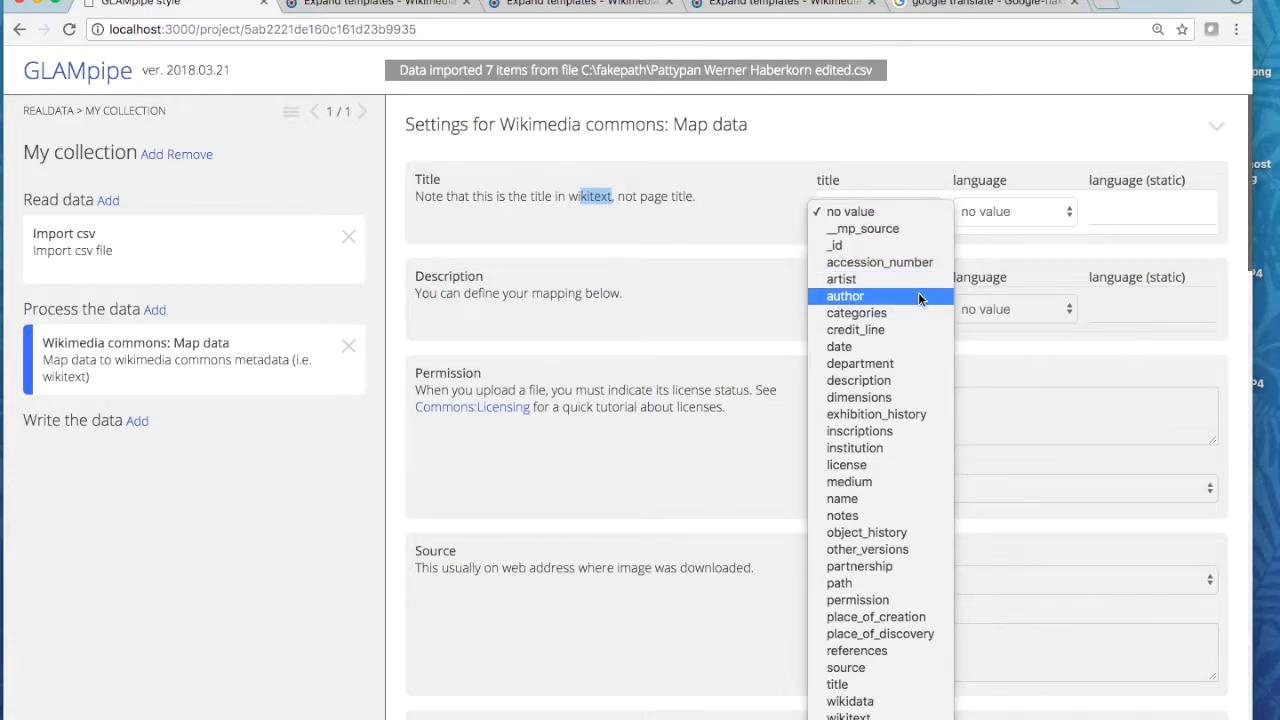
left_click(850, 684)
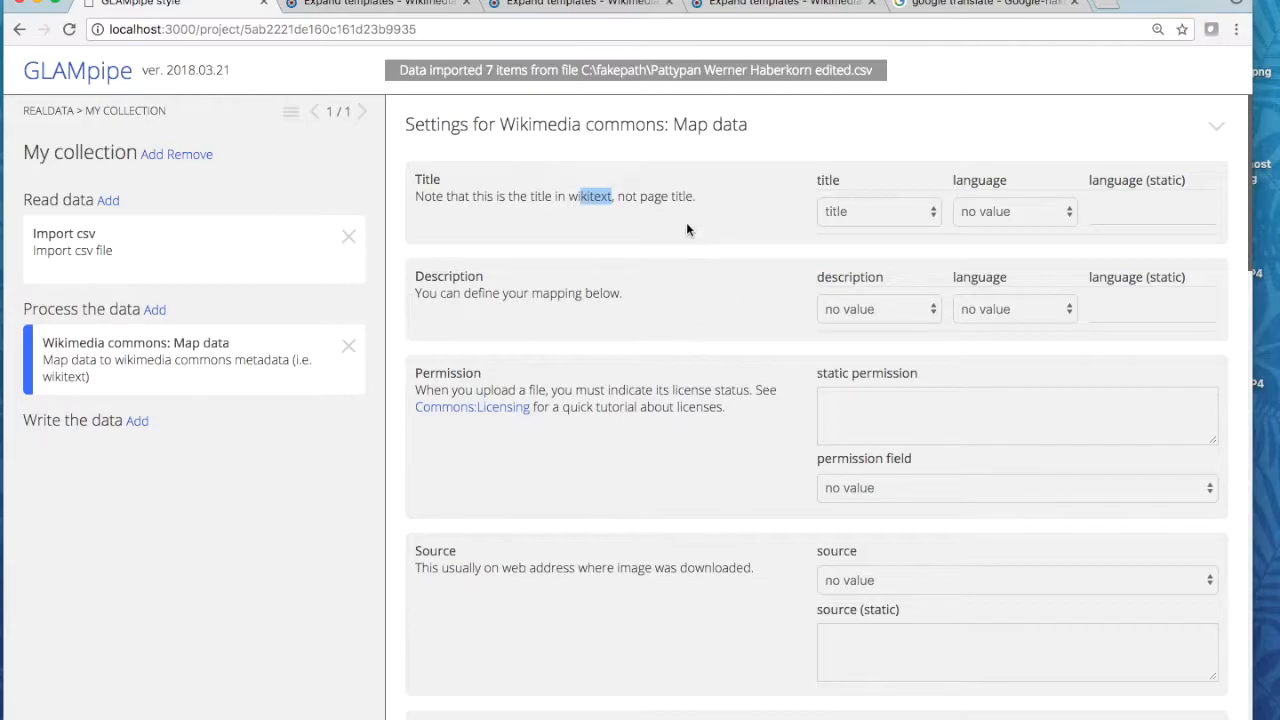
left_click(688, 196)
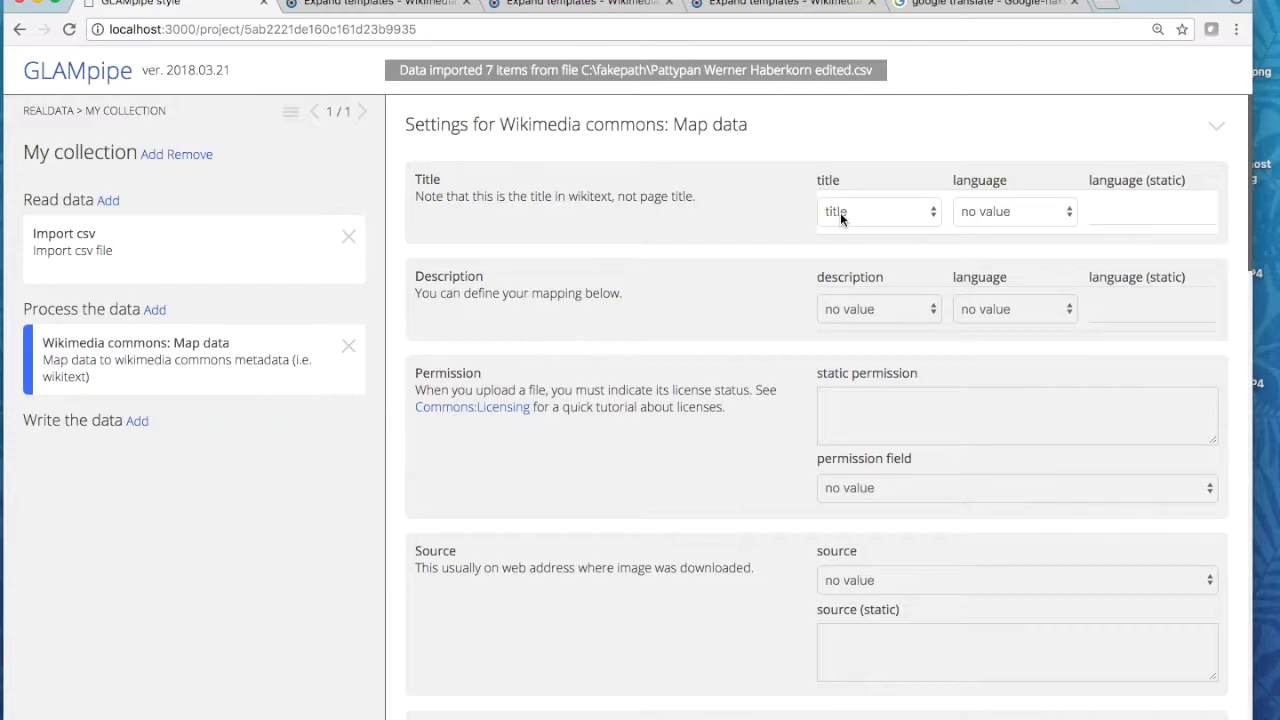
Run the Wikimedia commons mapping for row 1 only to generate its wikitext
scroll(690, 337, "down", 5)
scroll(693, 337, "down", 15)
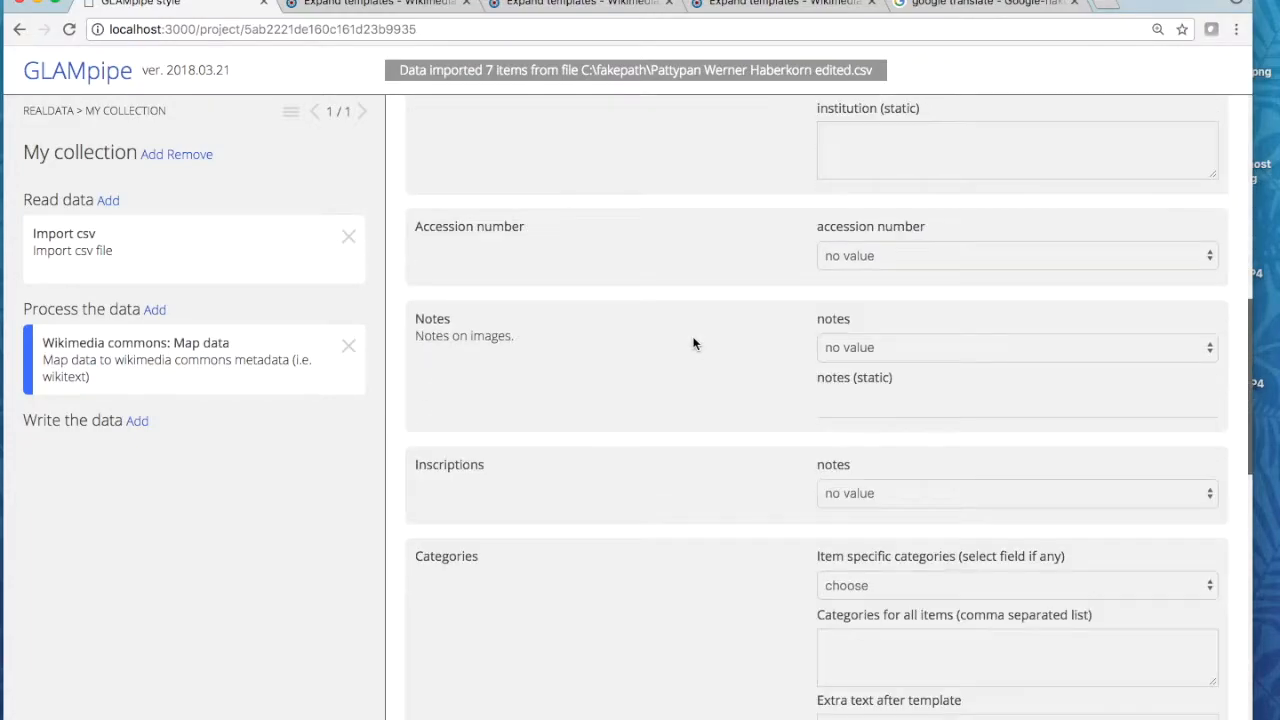
scroll(697, 338, "down", 1)
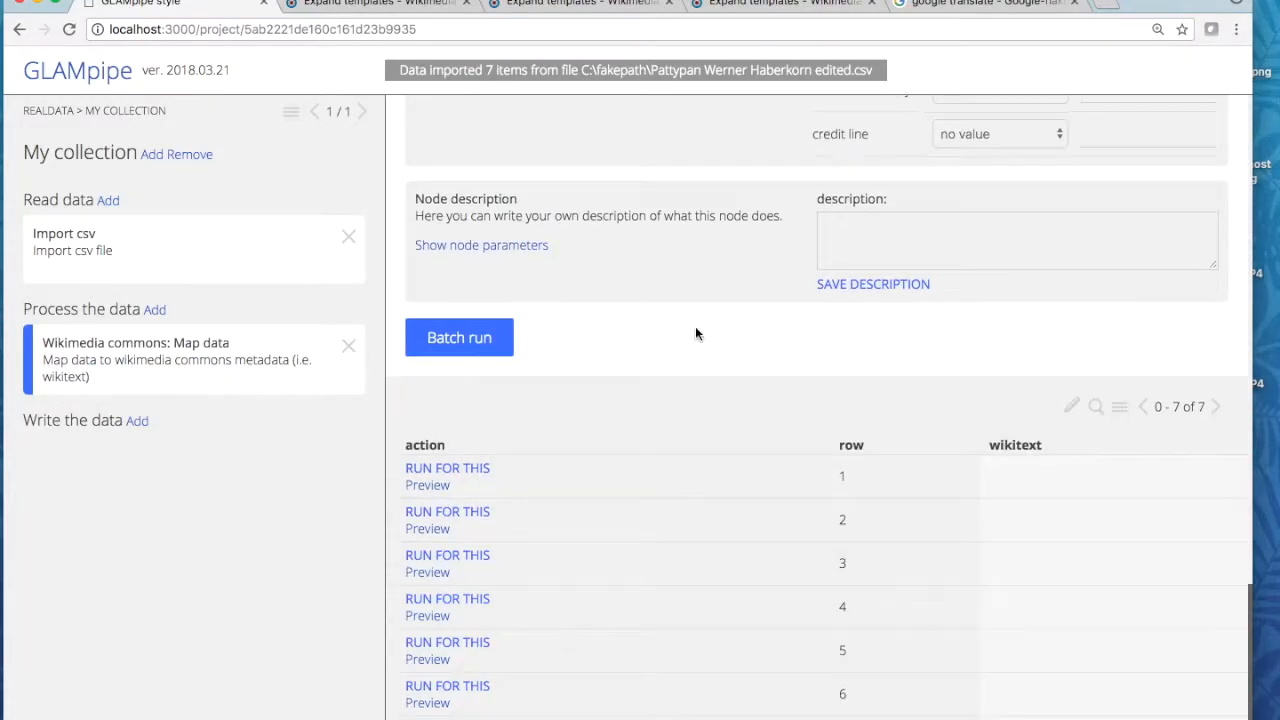
left_click(463, 471)
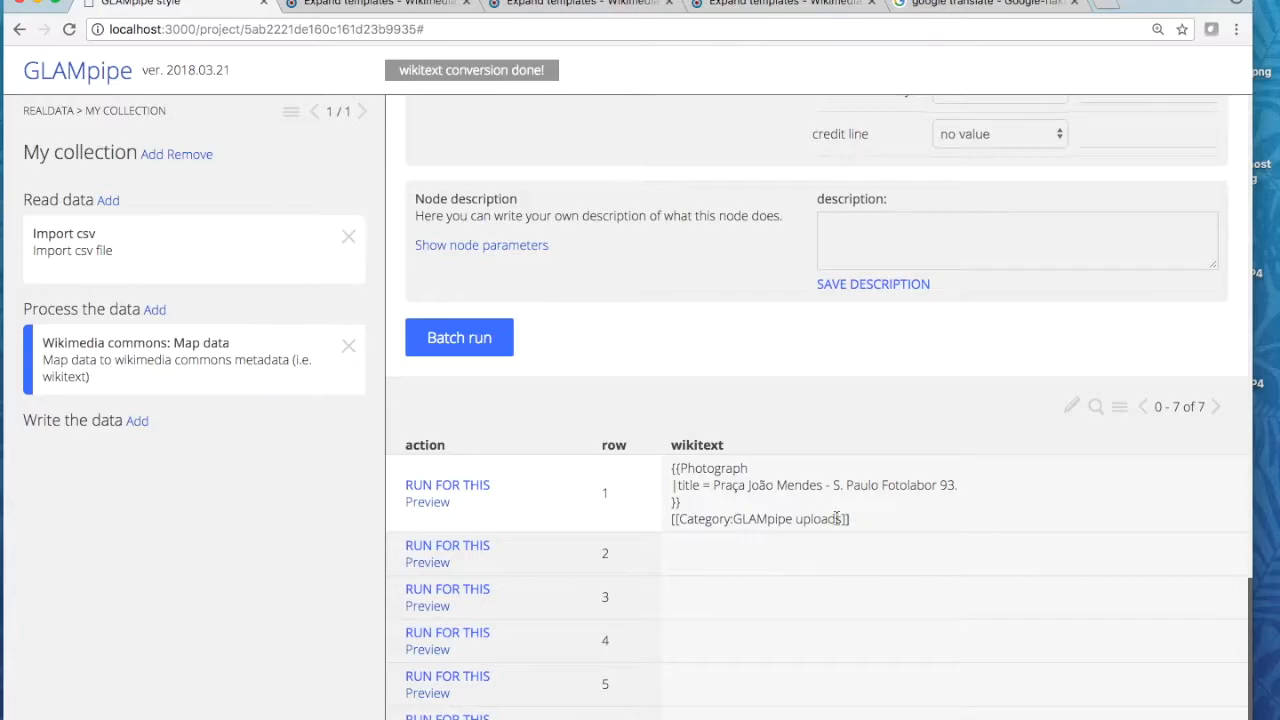
Preview row 1's wikitext on Wikimedia Commons, examine the rendered Photograph template, and return to the GLAMpipe mapping
left_click(428, 502)
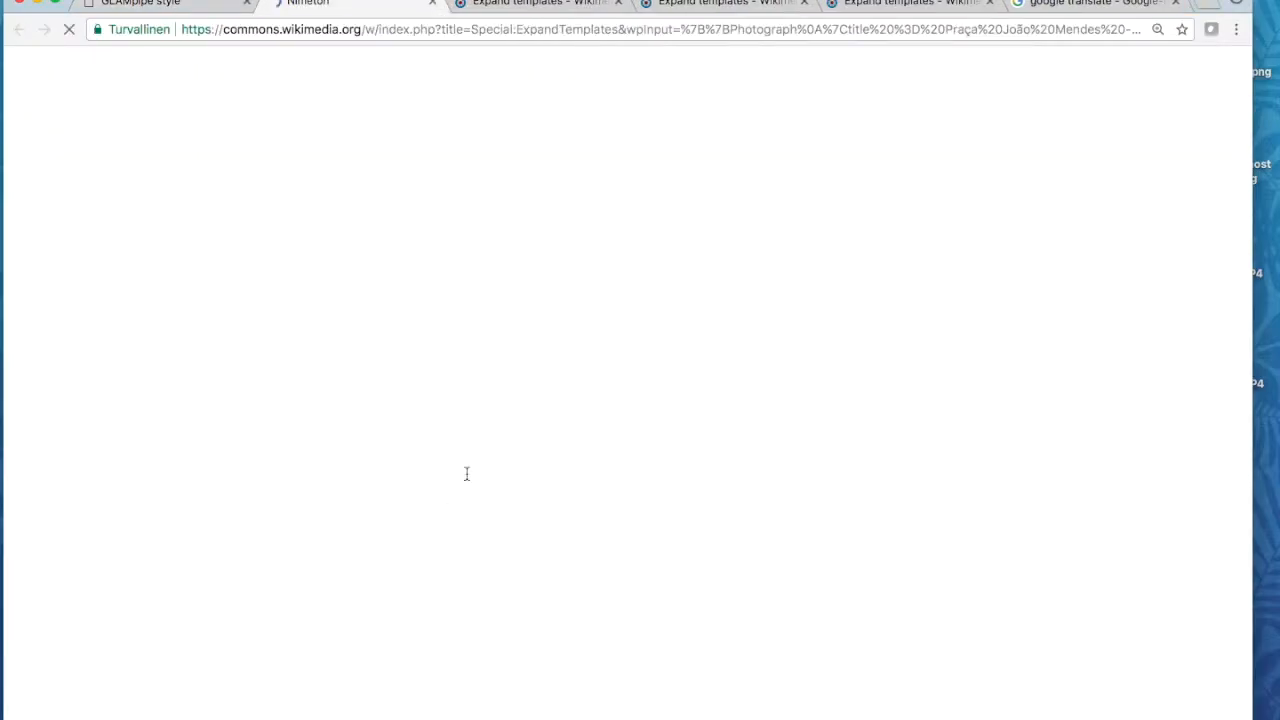
scroll(944, 210, "down", 10)
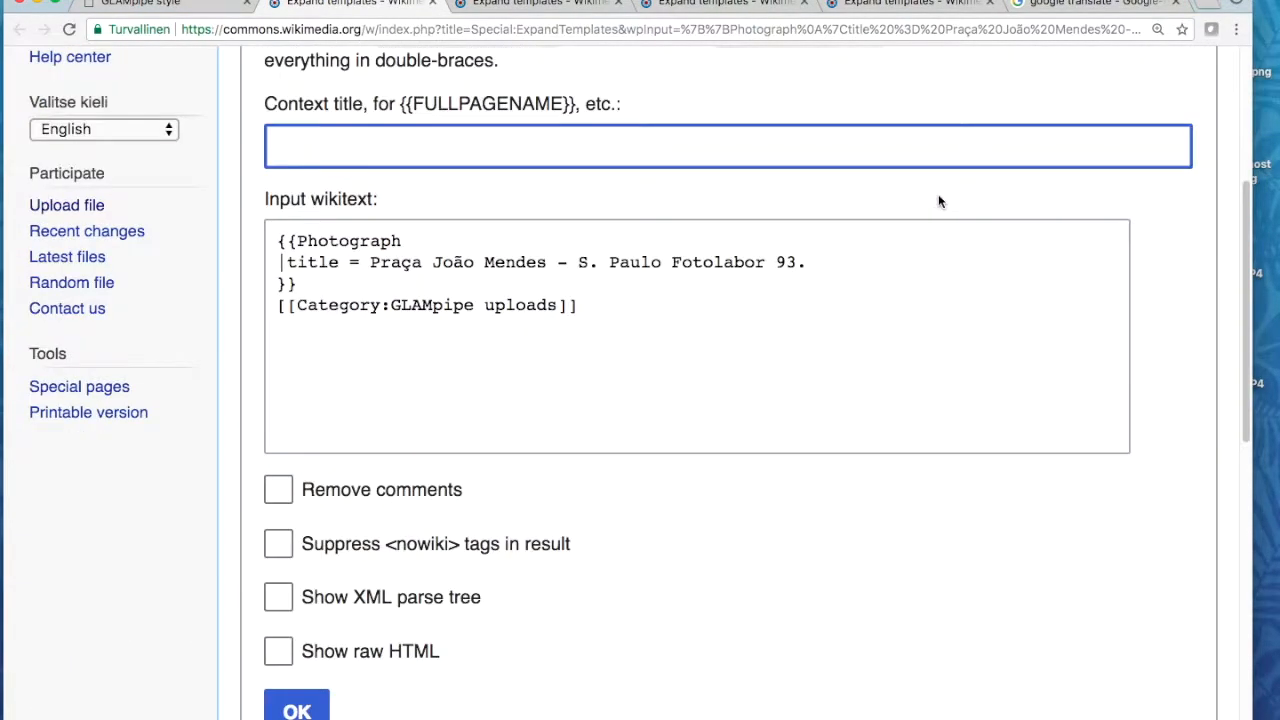
scroll(944, 215, "down", 5)
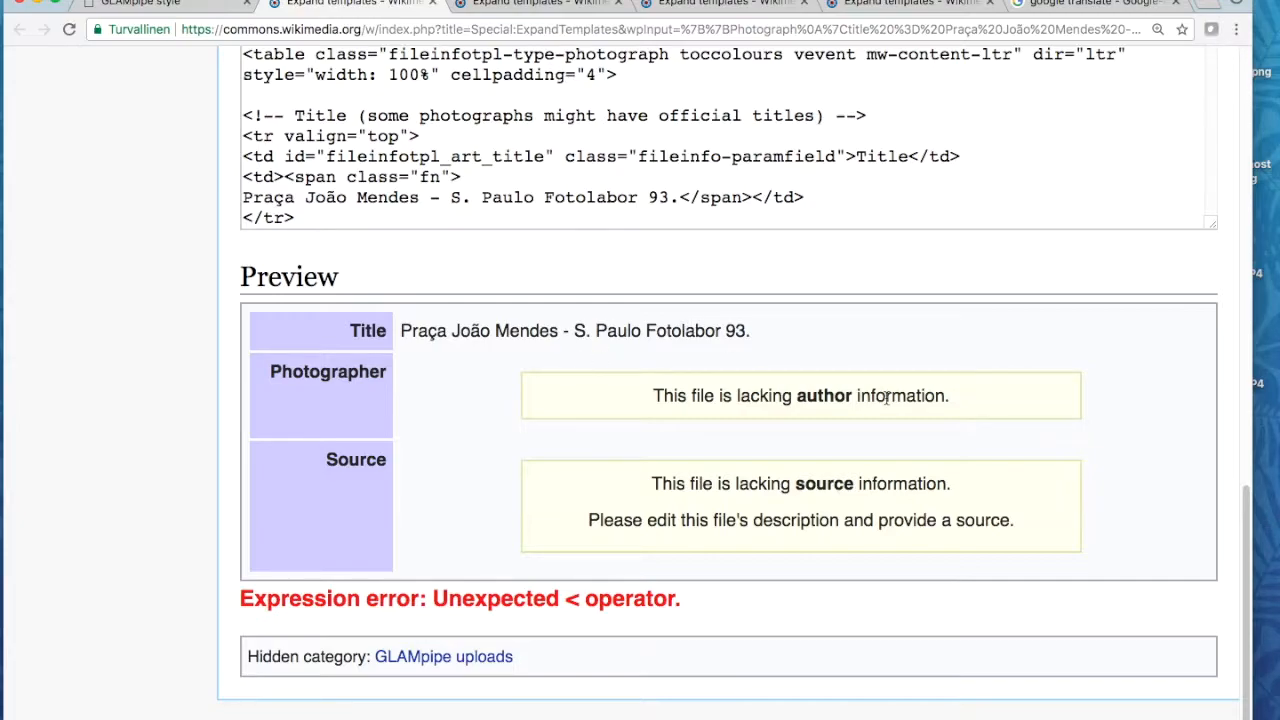
scroll(1095, 436, "up", 1)
scroll(1095, 436, "up", 10)
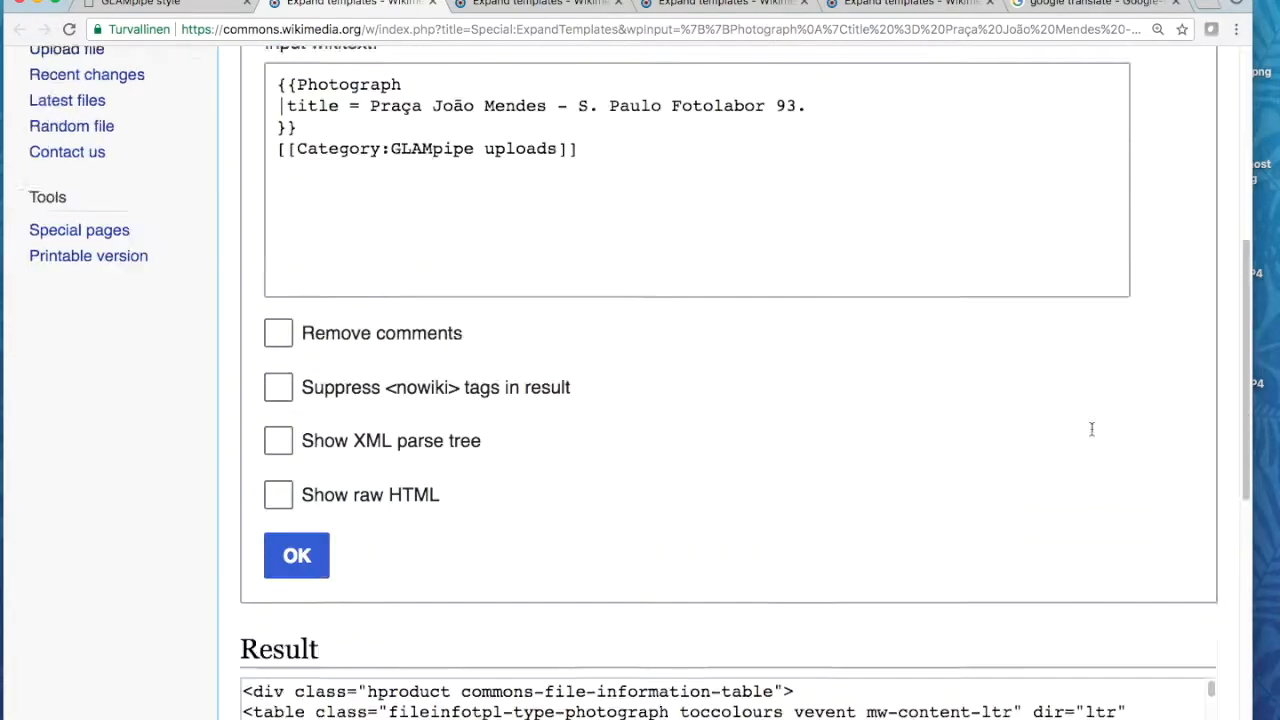
scroll(1083, 427, "down", 10)
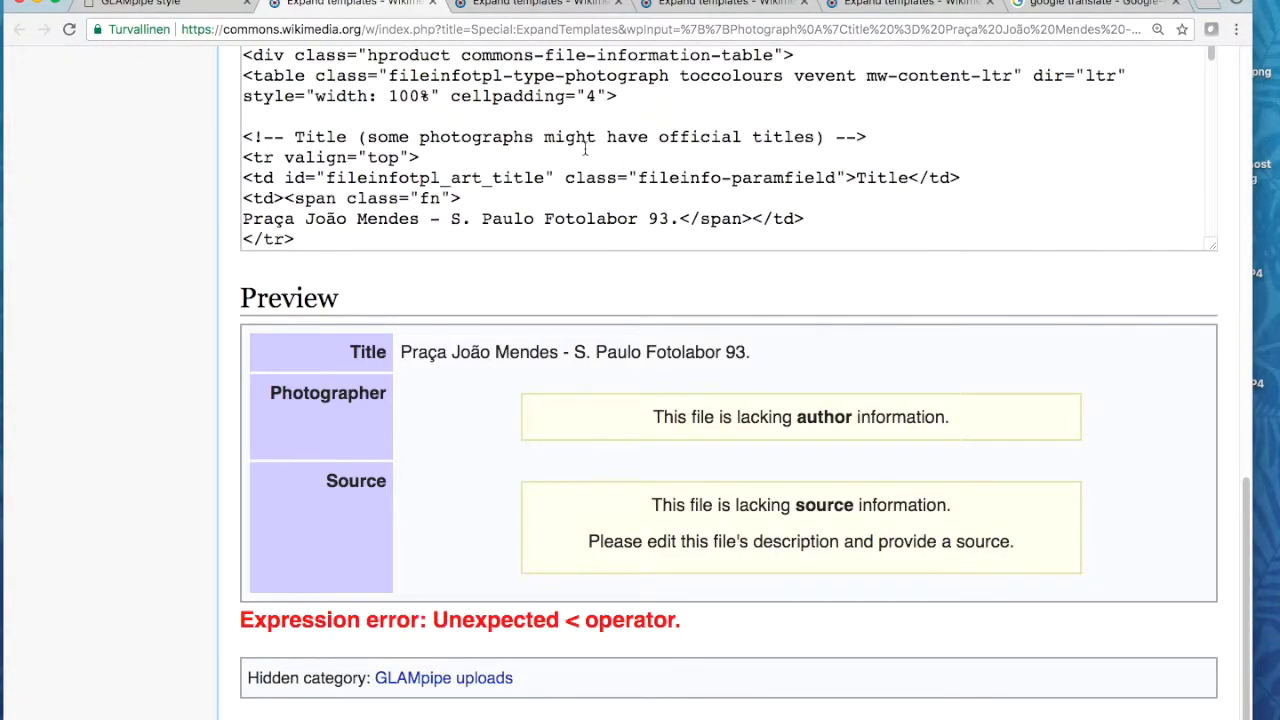
left_click(175, 5)
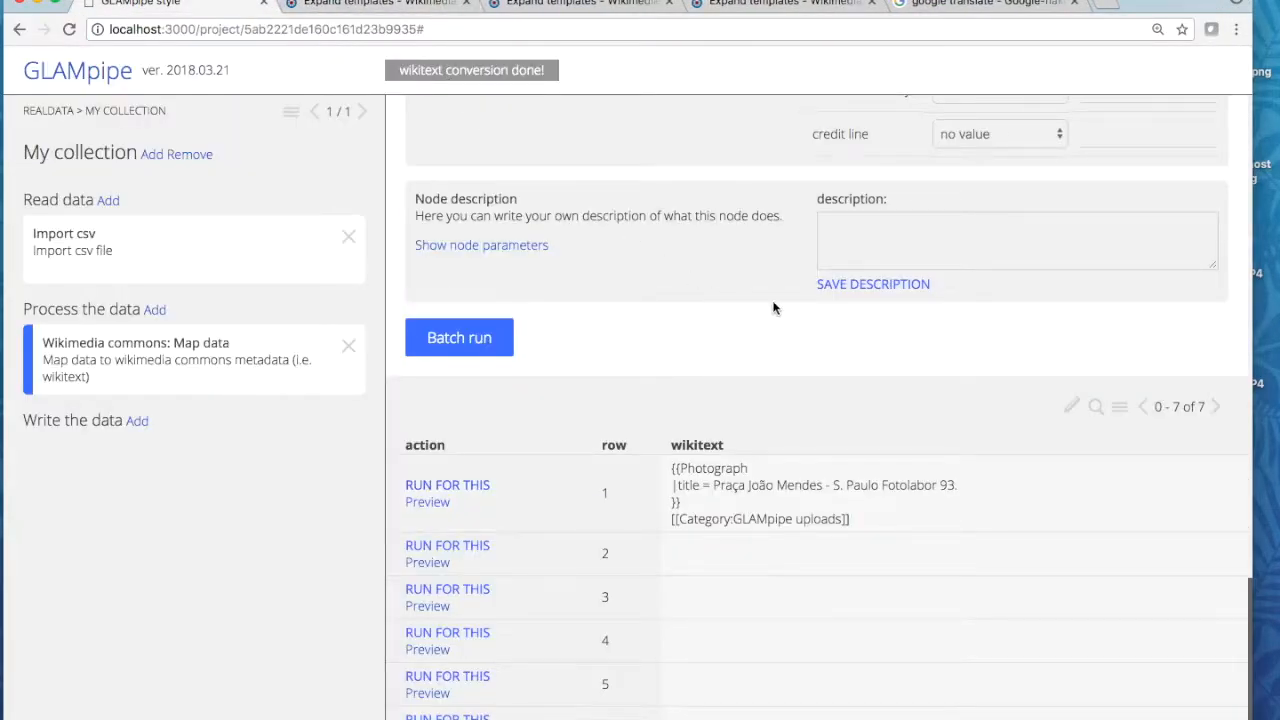
Set the static language of the Title mapping to pt, leaving its language field without a value
left_click_drag(1248, 602, 1208, 96)
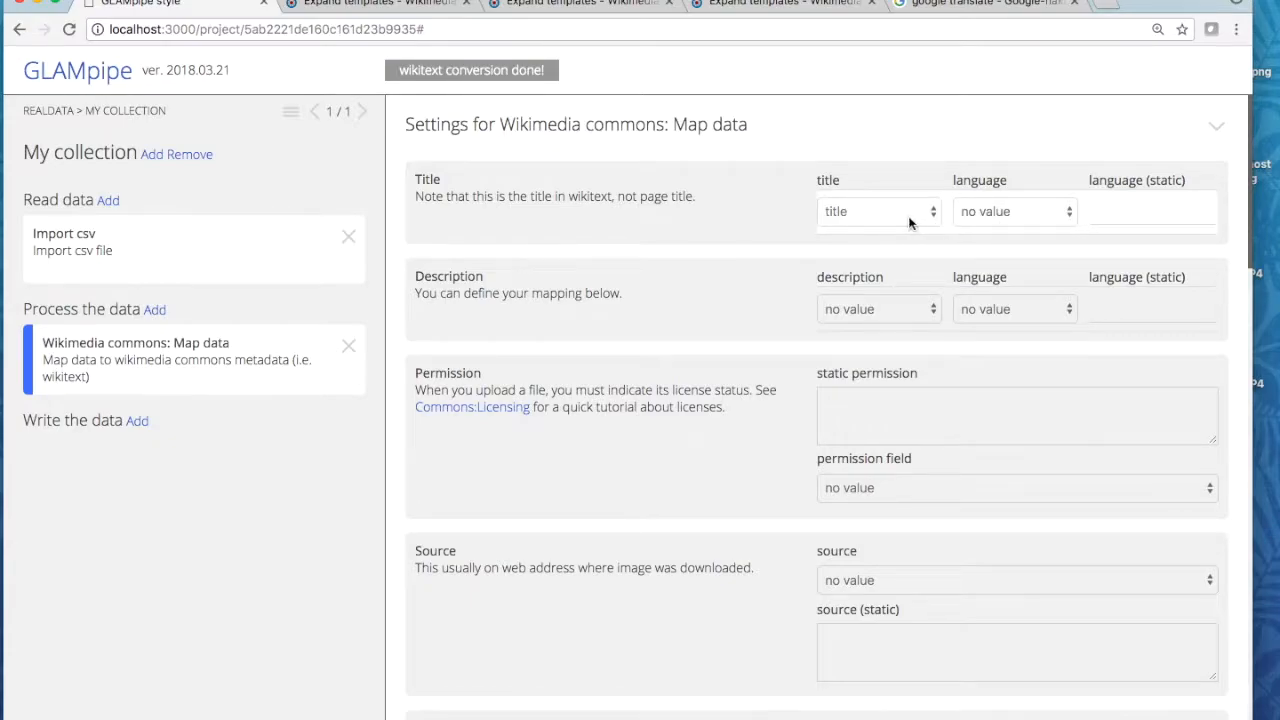
left_click(1066, 212)
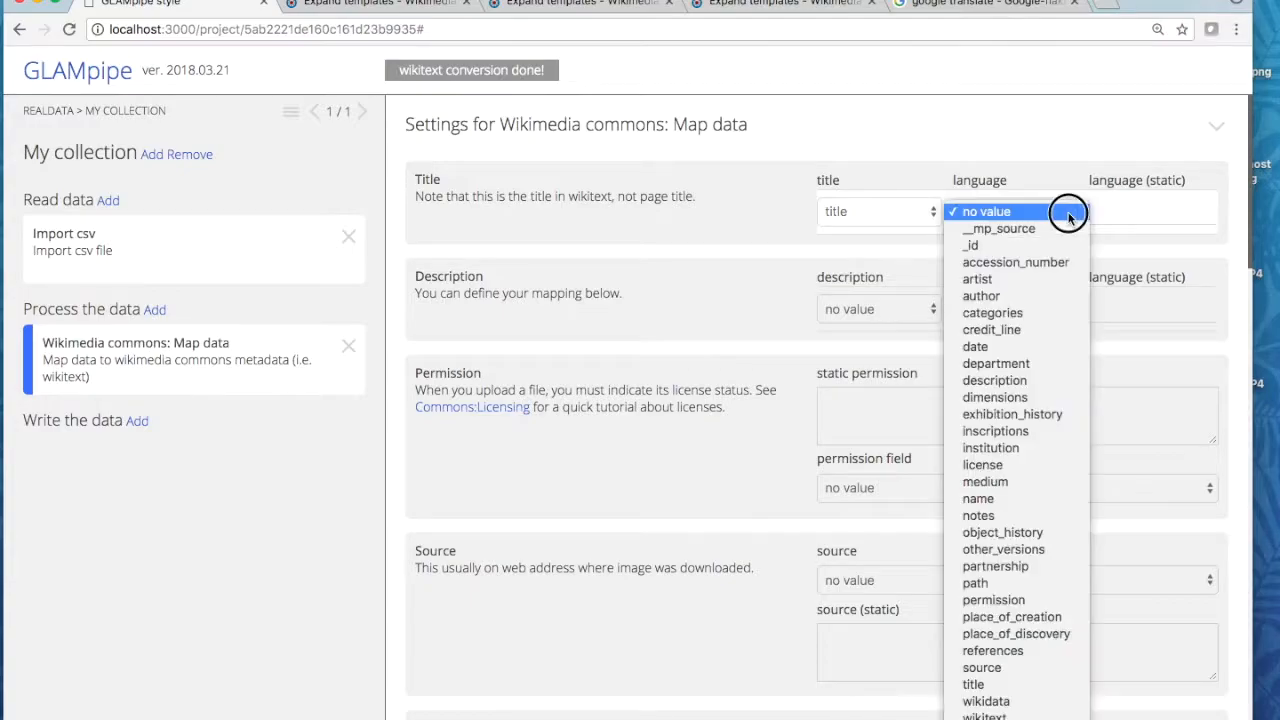
left_click(1066, 212)
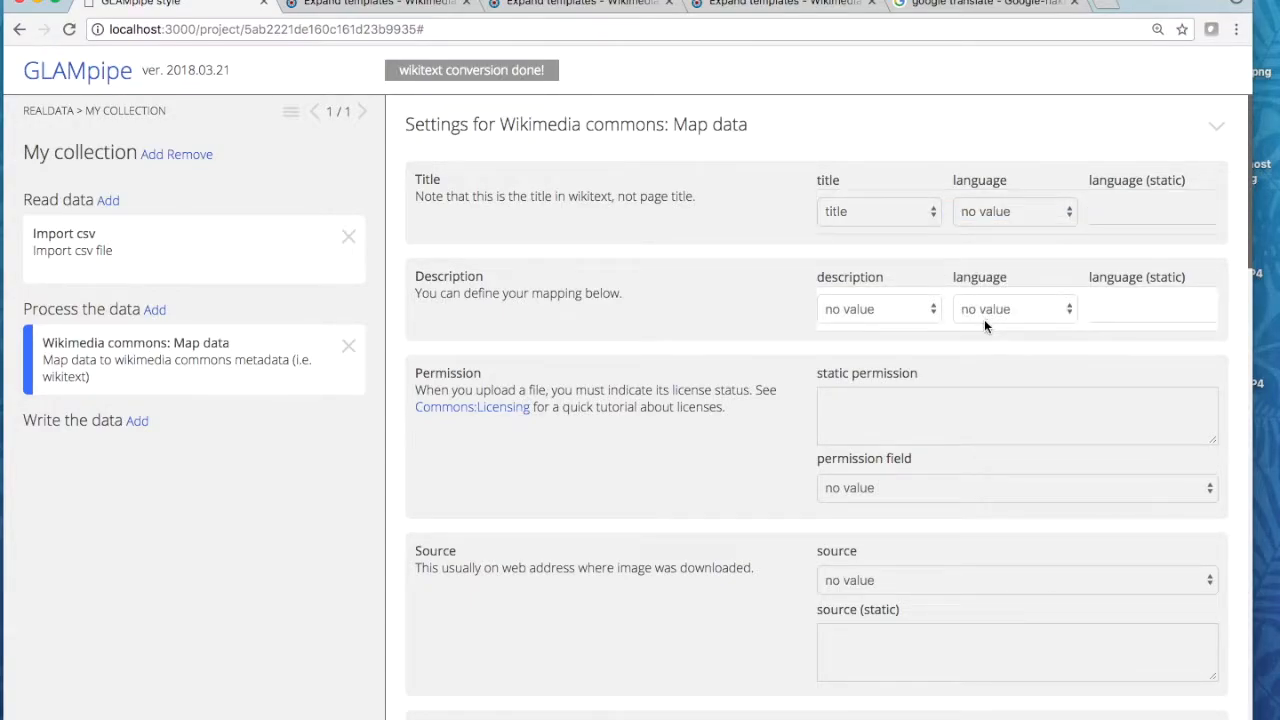
scroll(986, 323, "down", 15)
scroll(985, 326, "up", 15)
left_click(1116, 216)
type("pt")
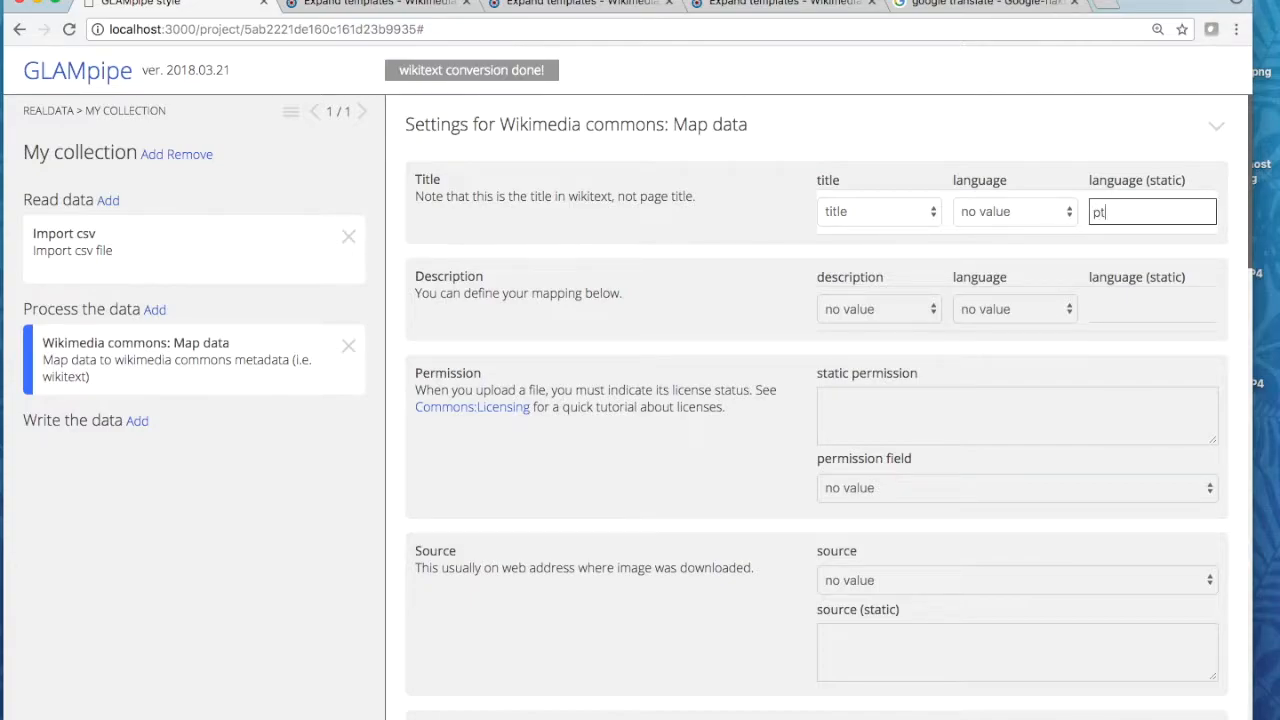
scroll(1143, 357, "down", 5)
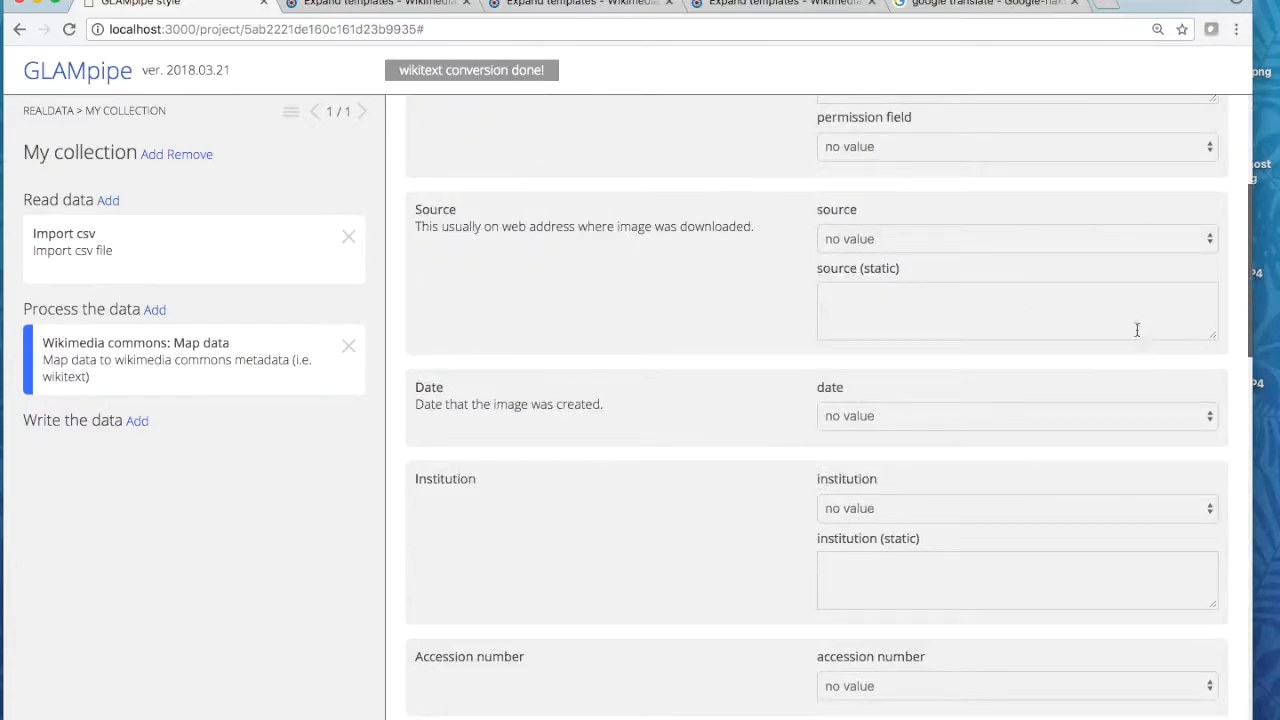
scroll(1136, 325, "up", 5)
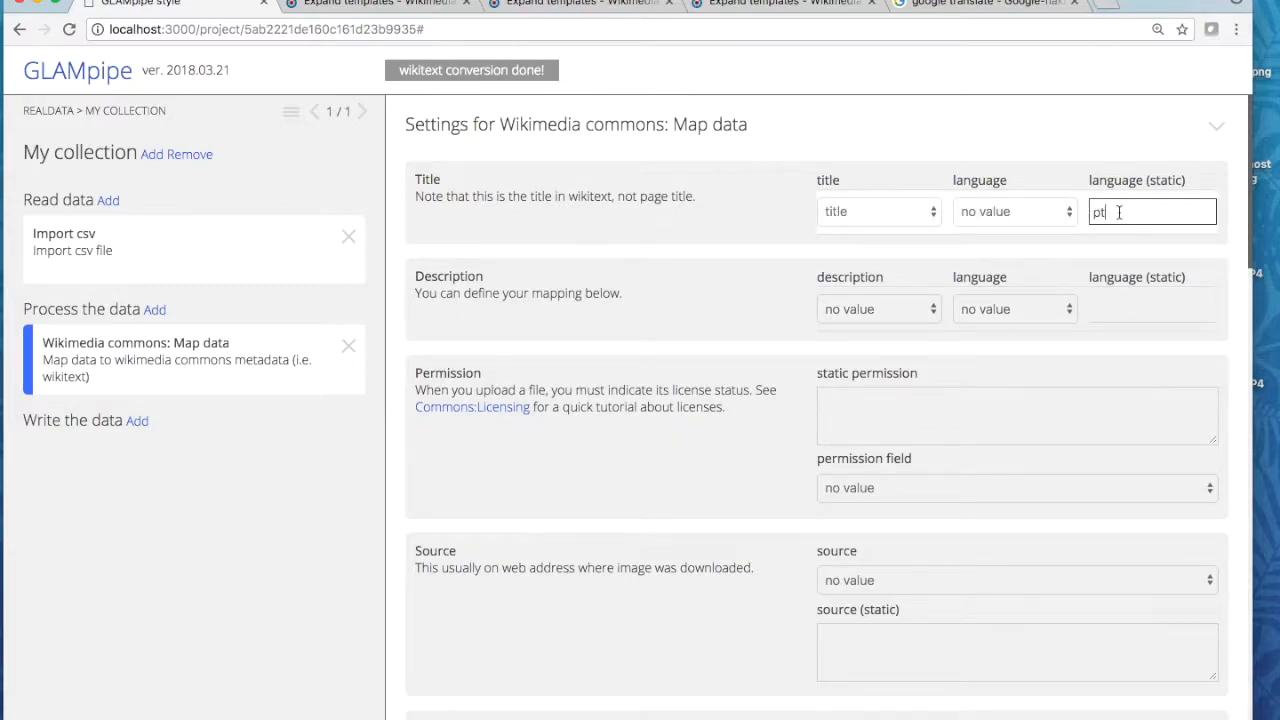
Regenerate row 1's wikitext with the title language, check its Wikimedia Commons preview, and close the preview
scroll(1114, 289, "down", 15)
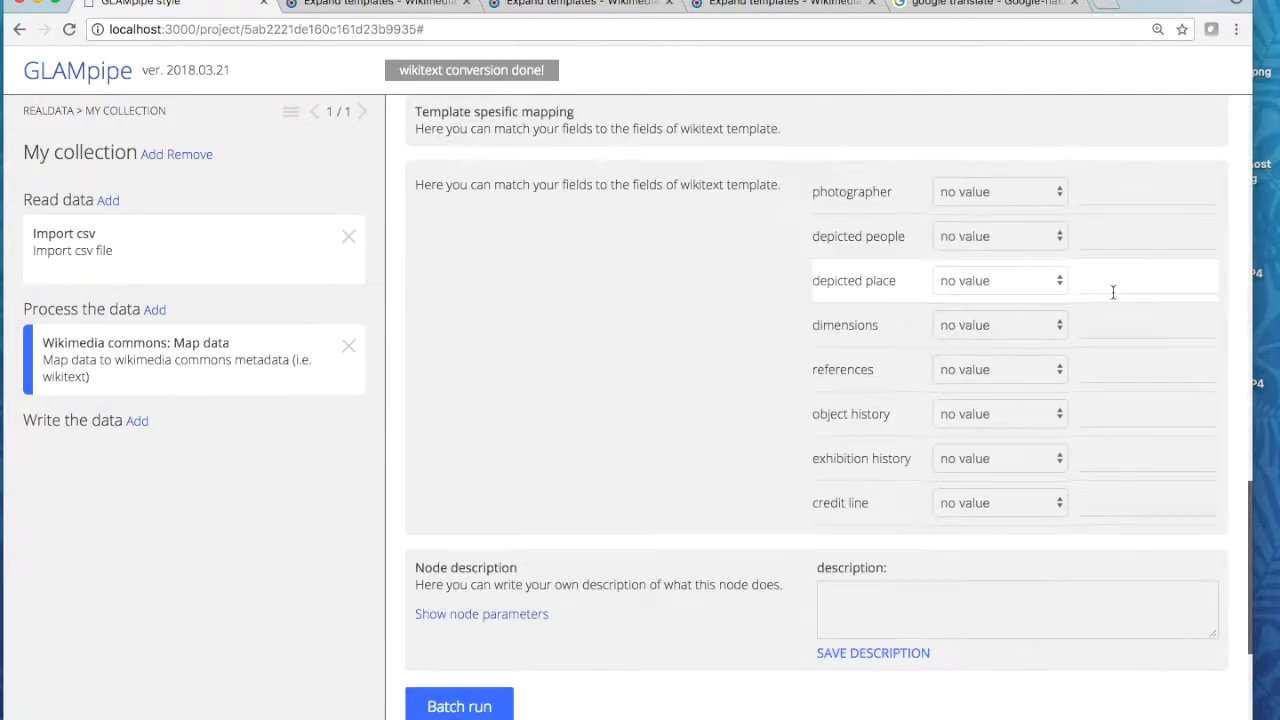
scroll(1109, 292, "down", 4)
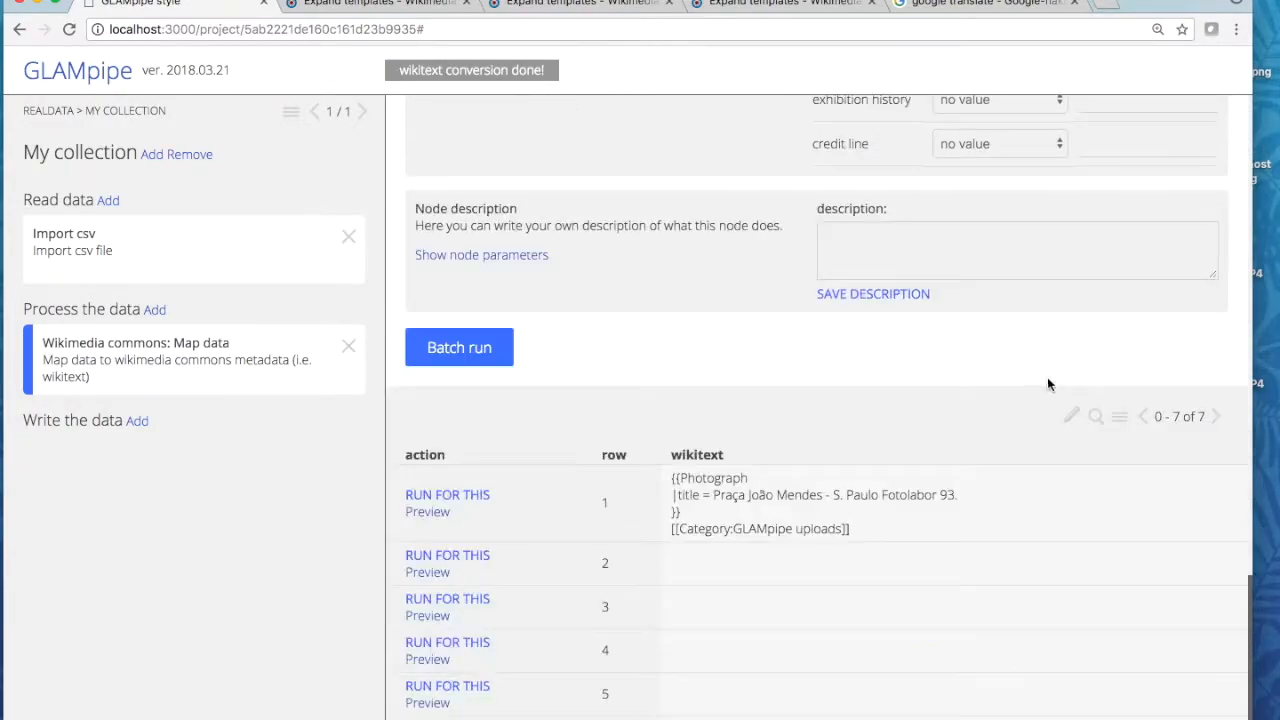
left_click(473, 505)
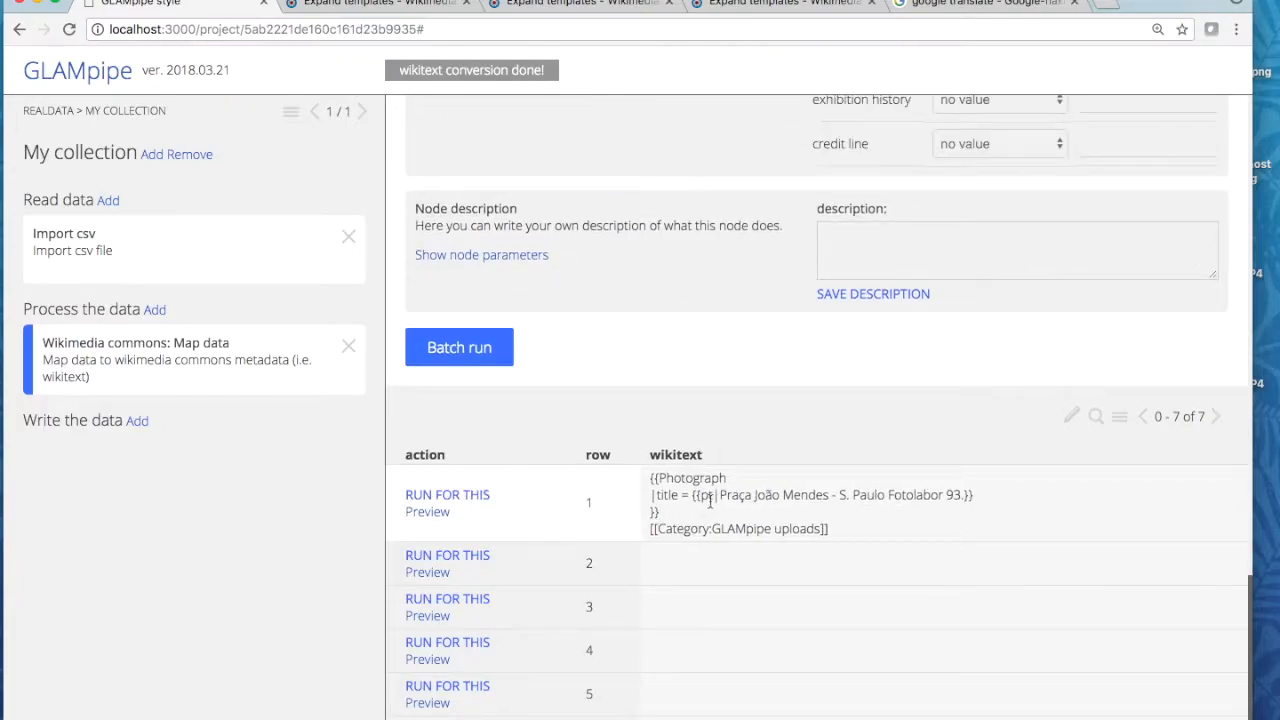
left_click(422, 514)
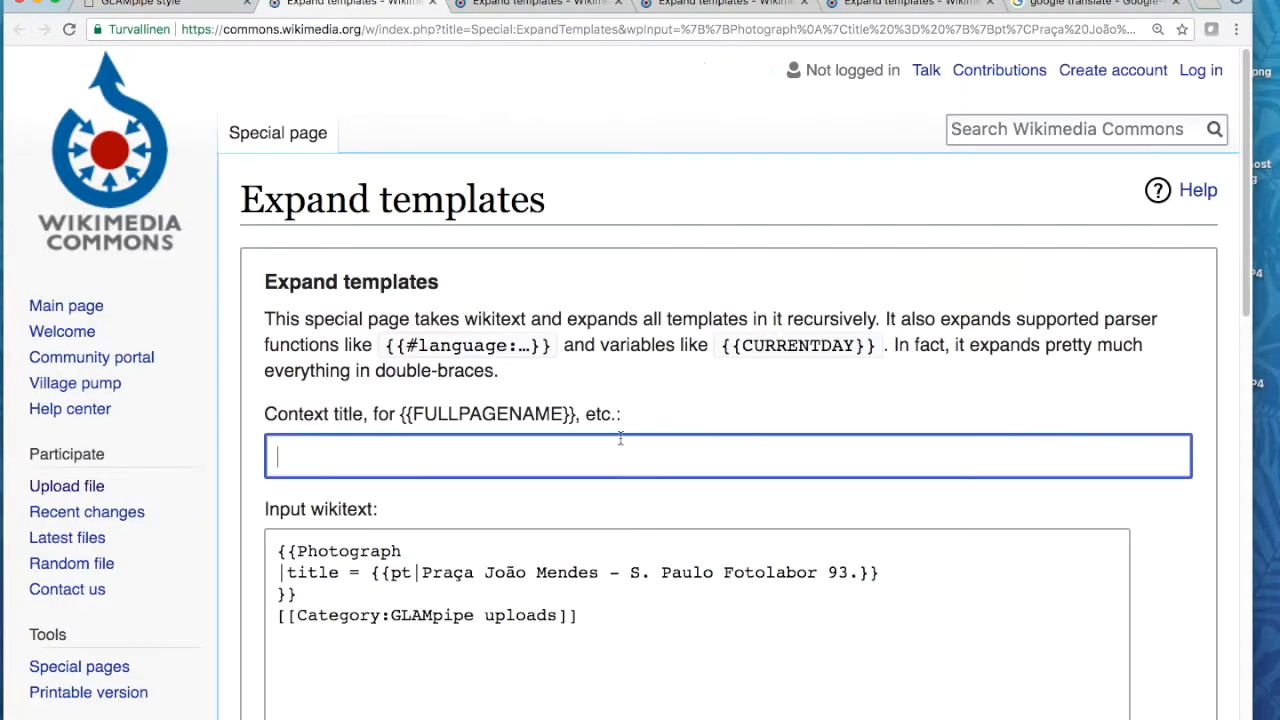
scroll(1027, 463, "down", 10)
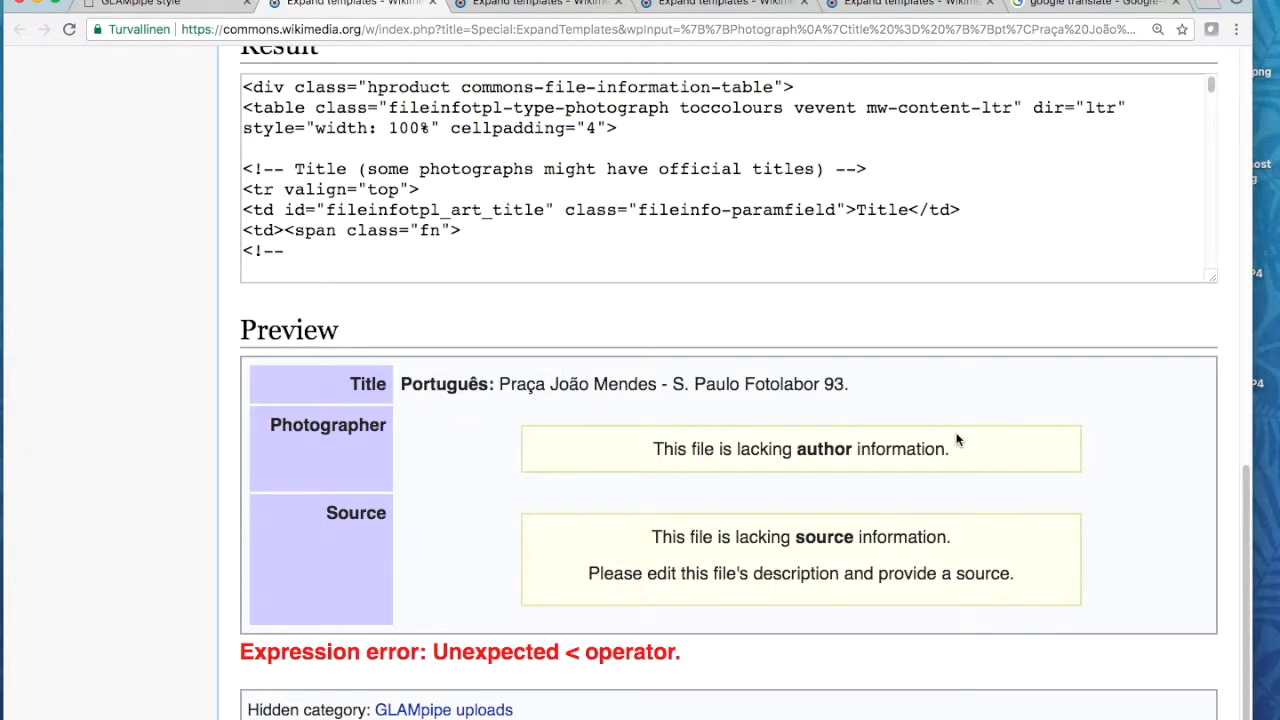
left_click(432, 3)
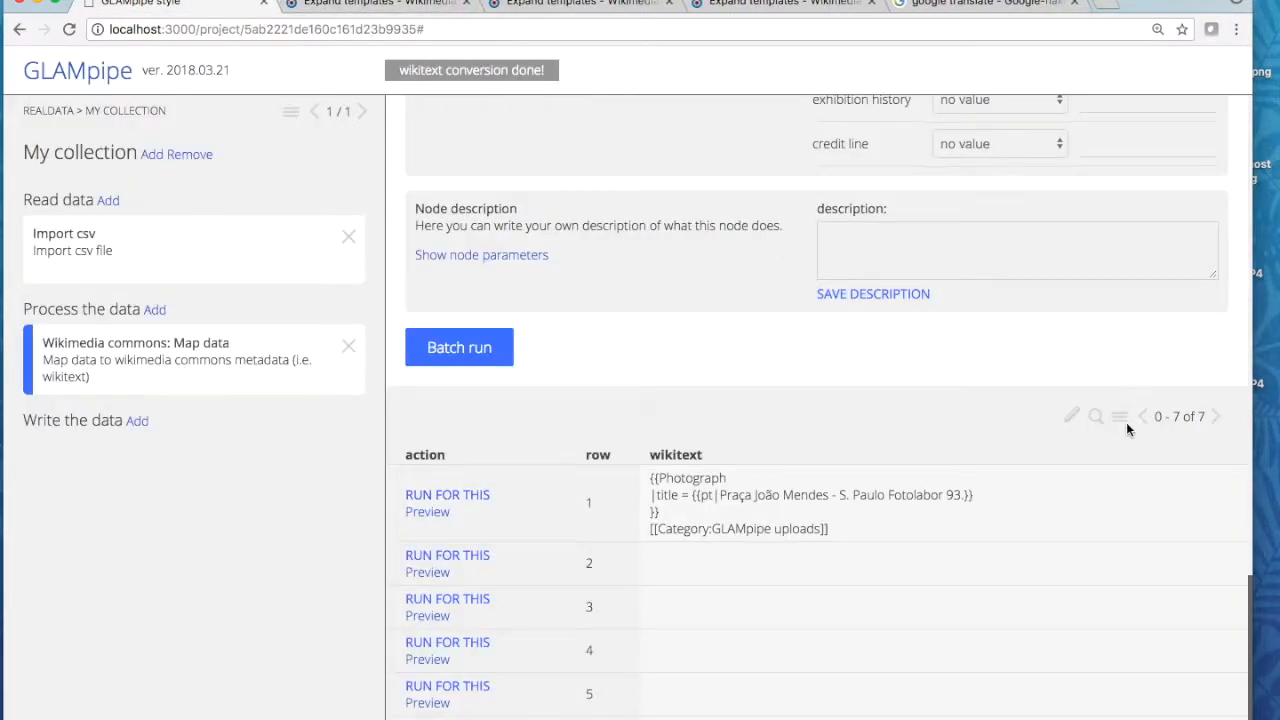
Enter {{cc-by-4.0}} as the static permission in the mapping settings
scroll(1126, 426, "up", 15)
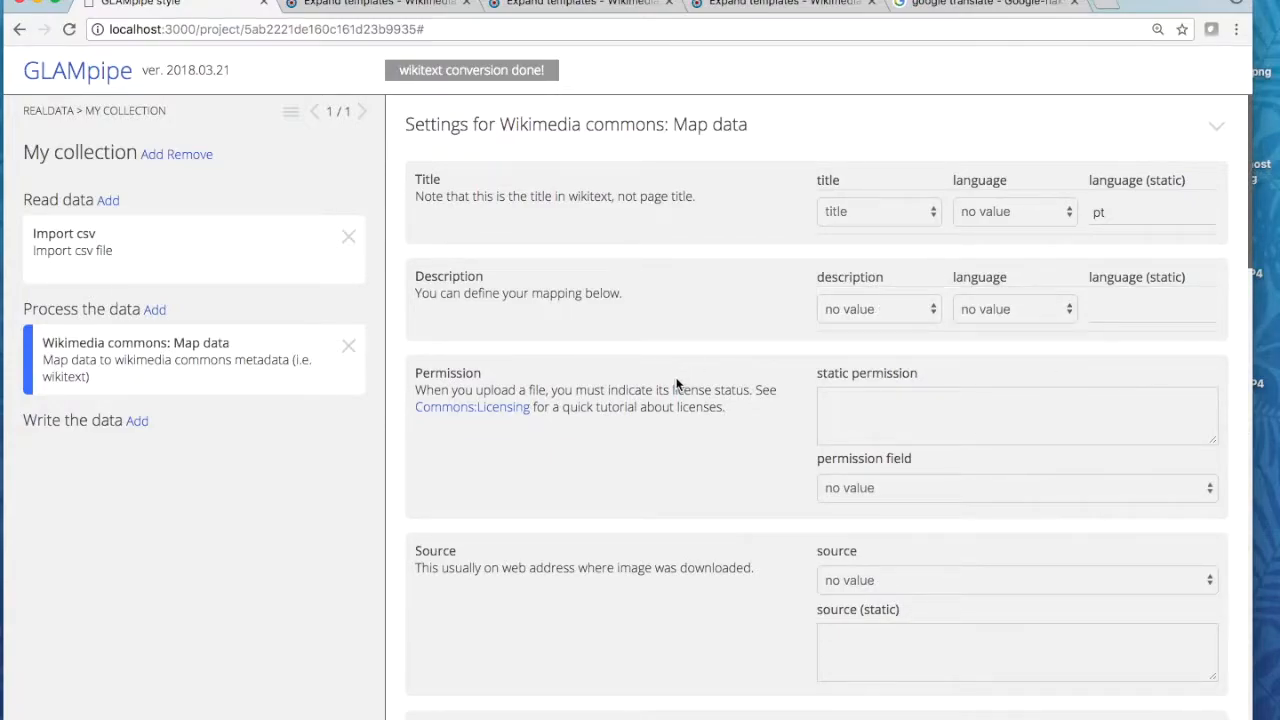
left_click(874, 398)
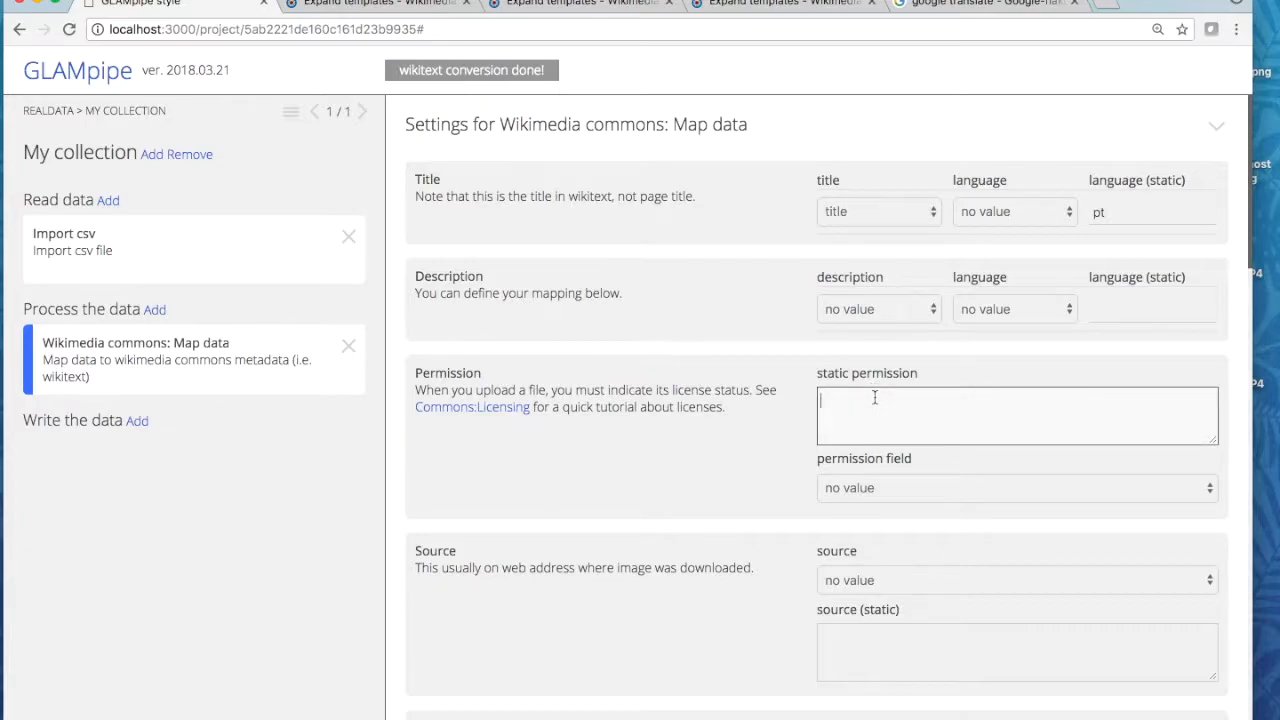
type("{{")
type("cc-by-4.0")
Regenerate row 1's wikitext with the permission, examine the license in its Wikimedia Commons preview, and return to GLAMpipe
scroll(1200, 505, "down", 15)
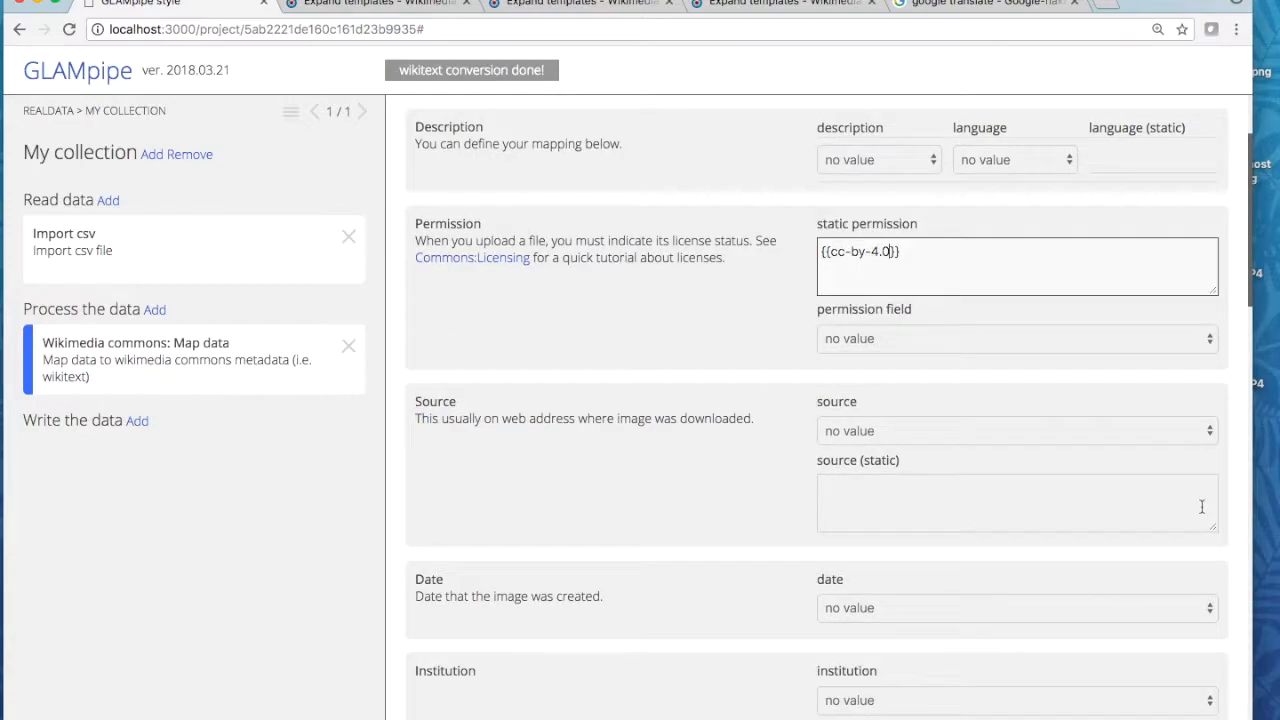
scroll(1199, 513, "down", 10)
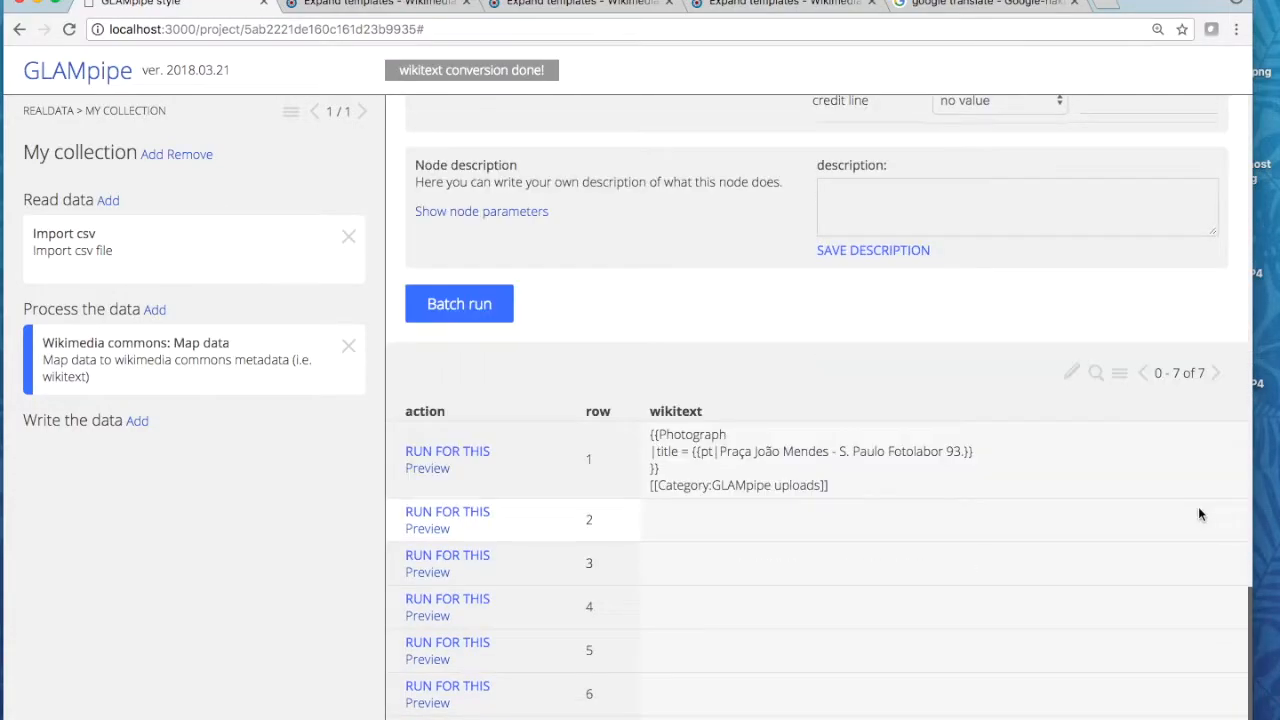
left_click(425, 478)
left_click_drag(1246, 199, 1234, 666)
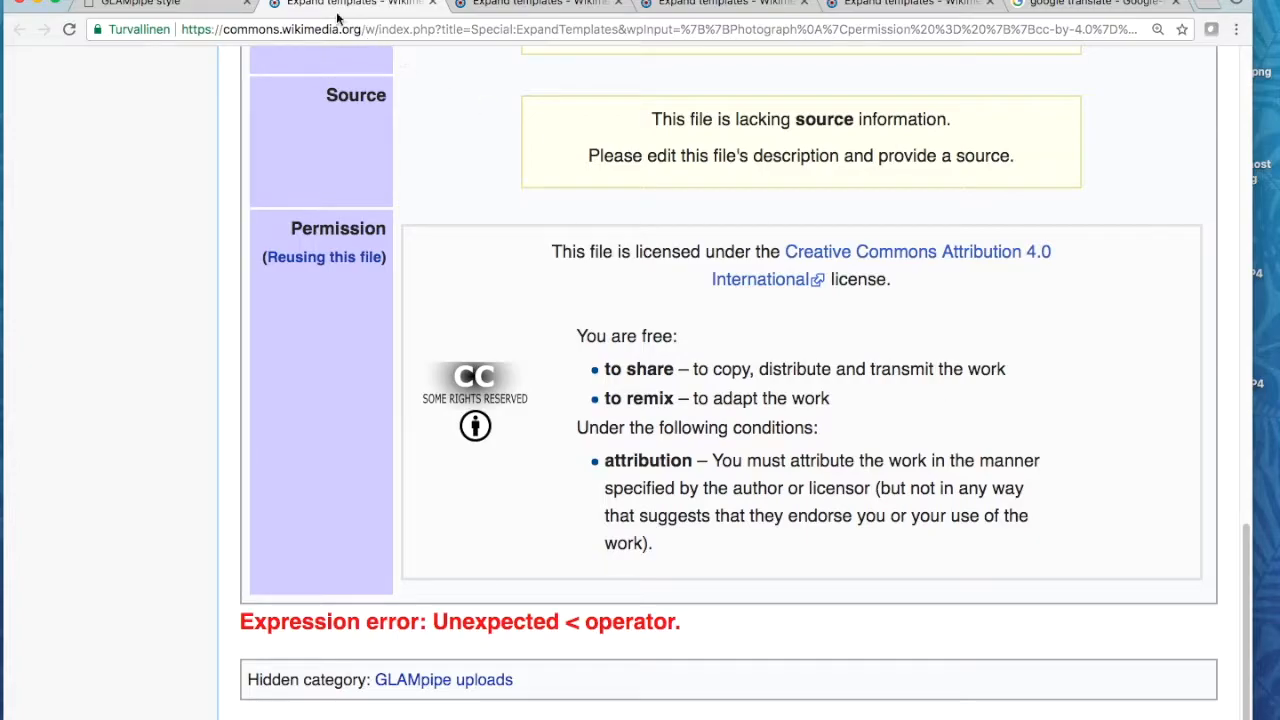
left_click(150, 4)
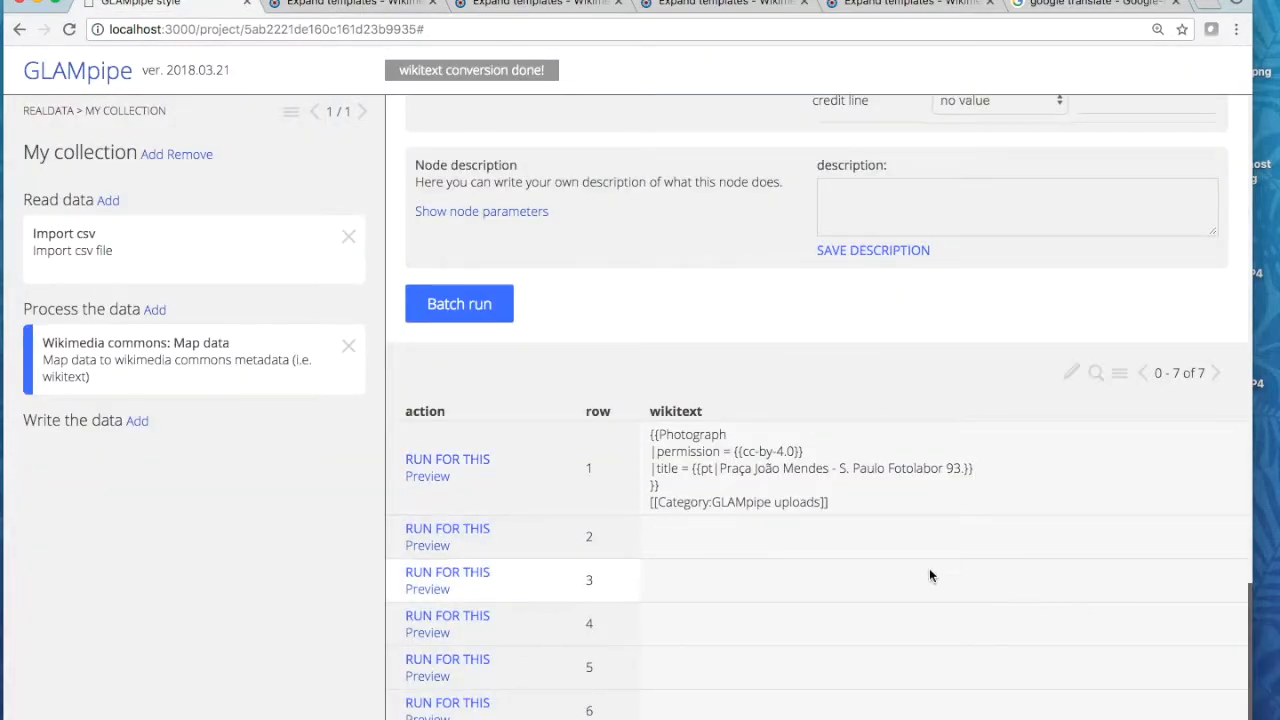
Review the remaining mapping settings and map the item specific categories to the collection's categories field
scroll(929, 575, "up", 15)
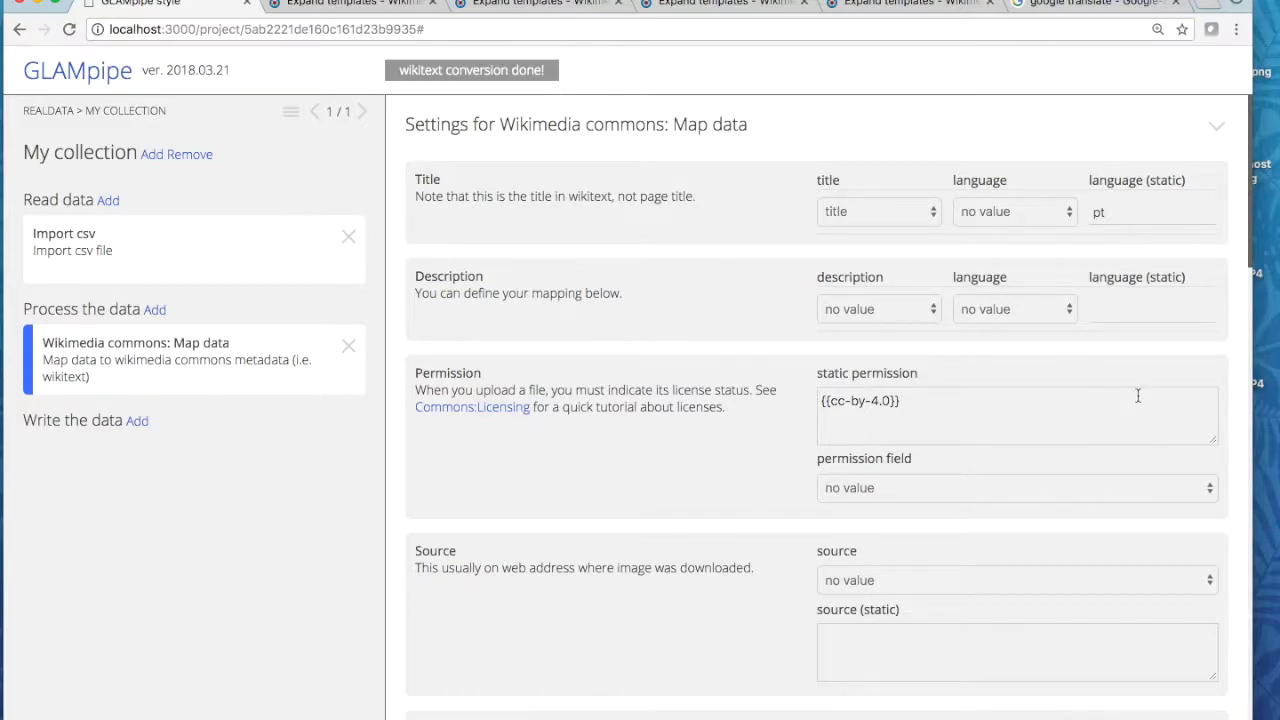
scroll(1138, 396, "down", 10)
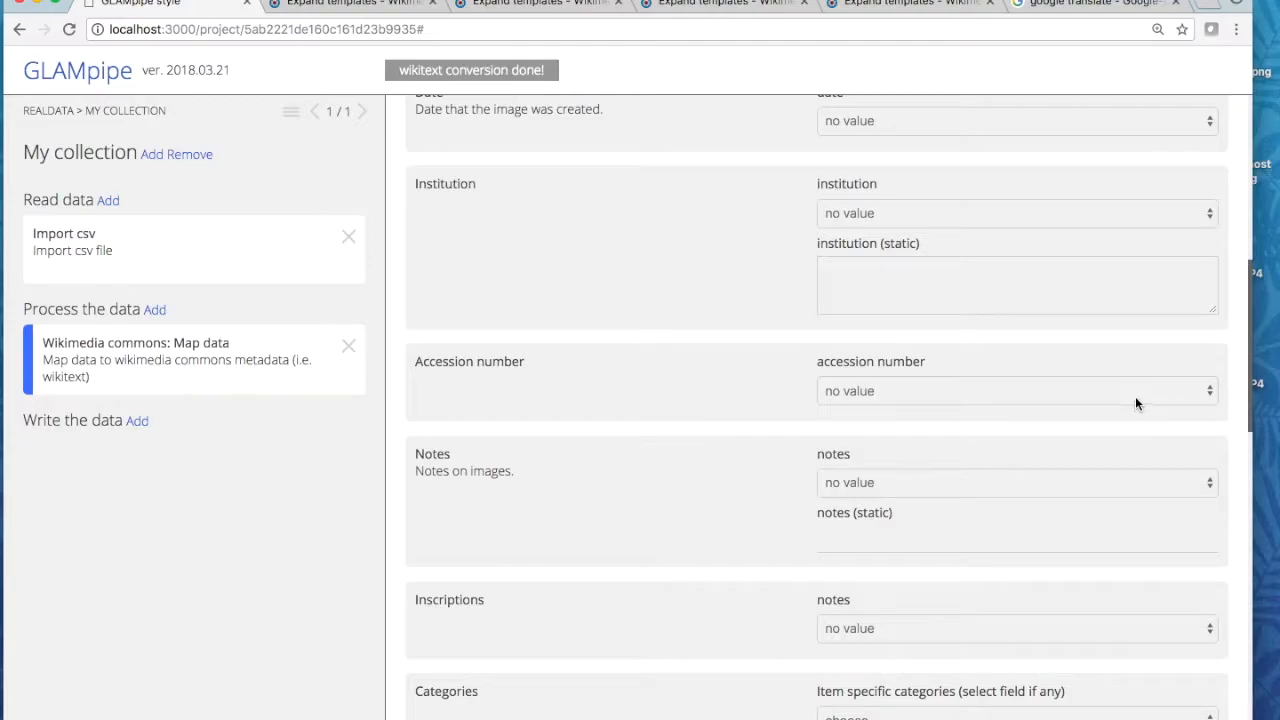
scroll(1135, 400, "up", 3)
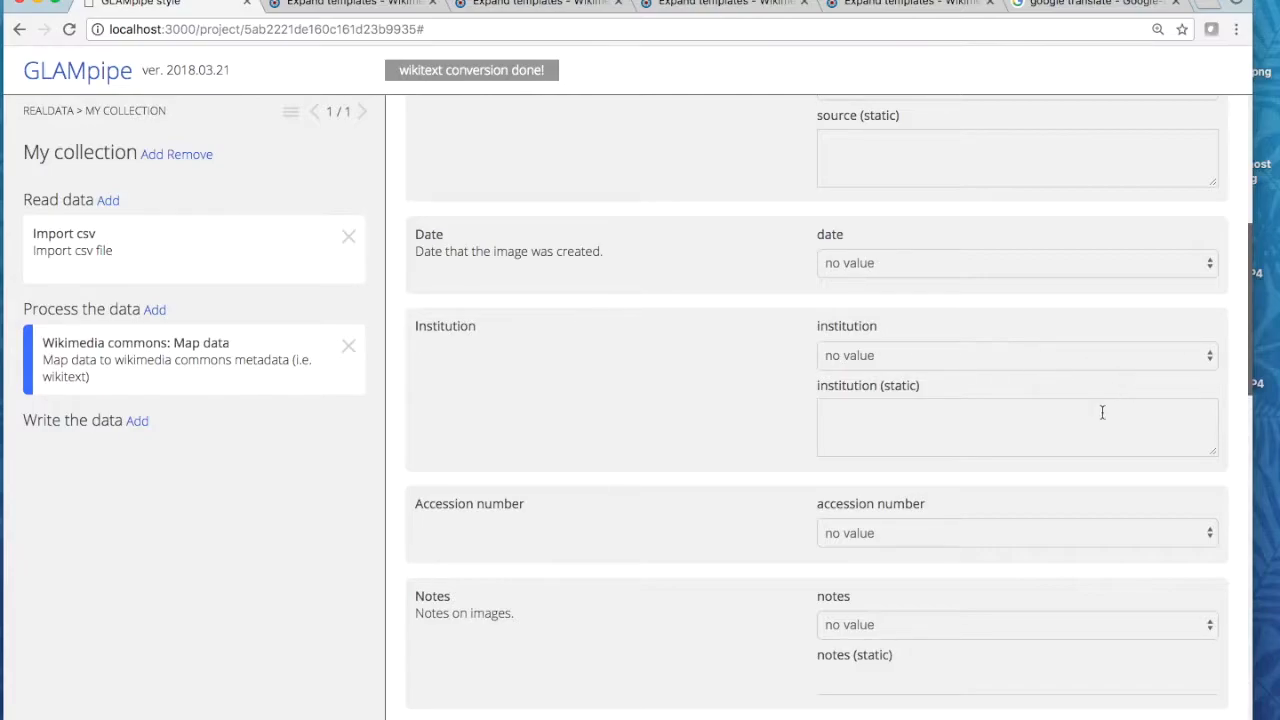
scroll(1102, 412, "down", 10)
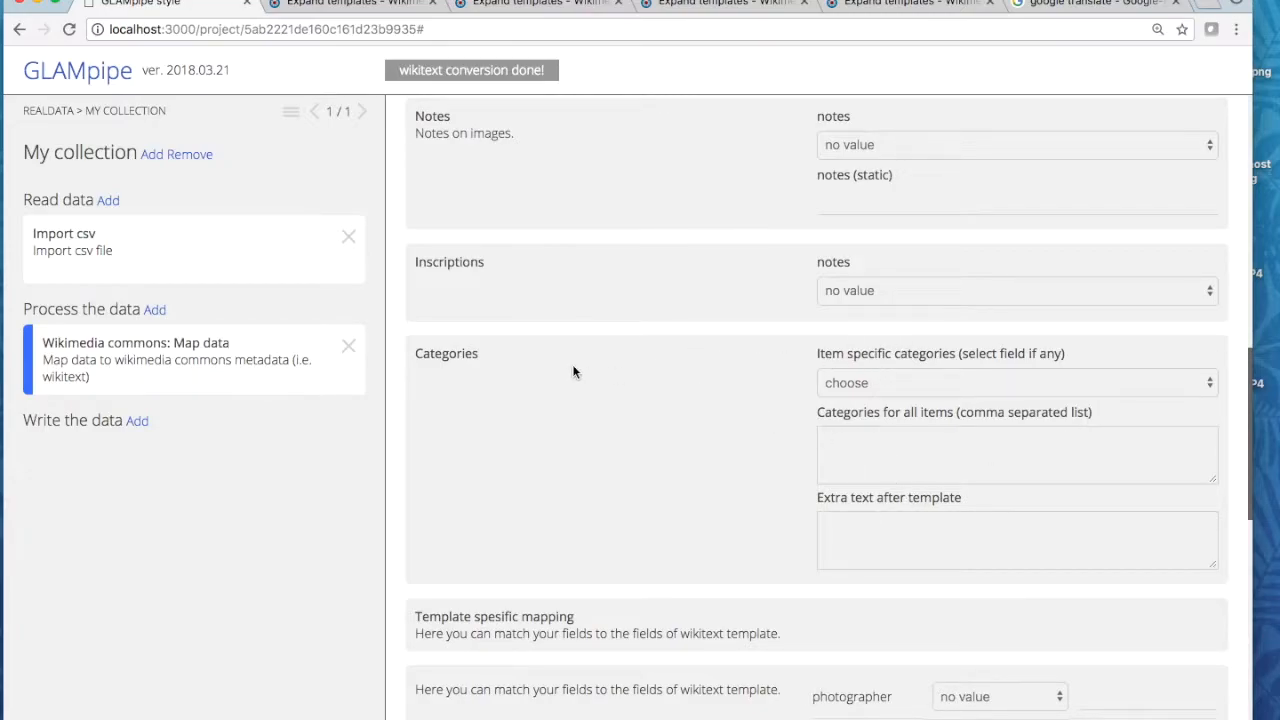
left_click(1210, 384)
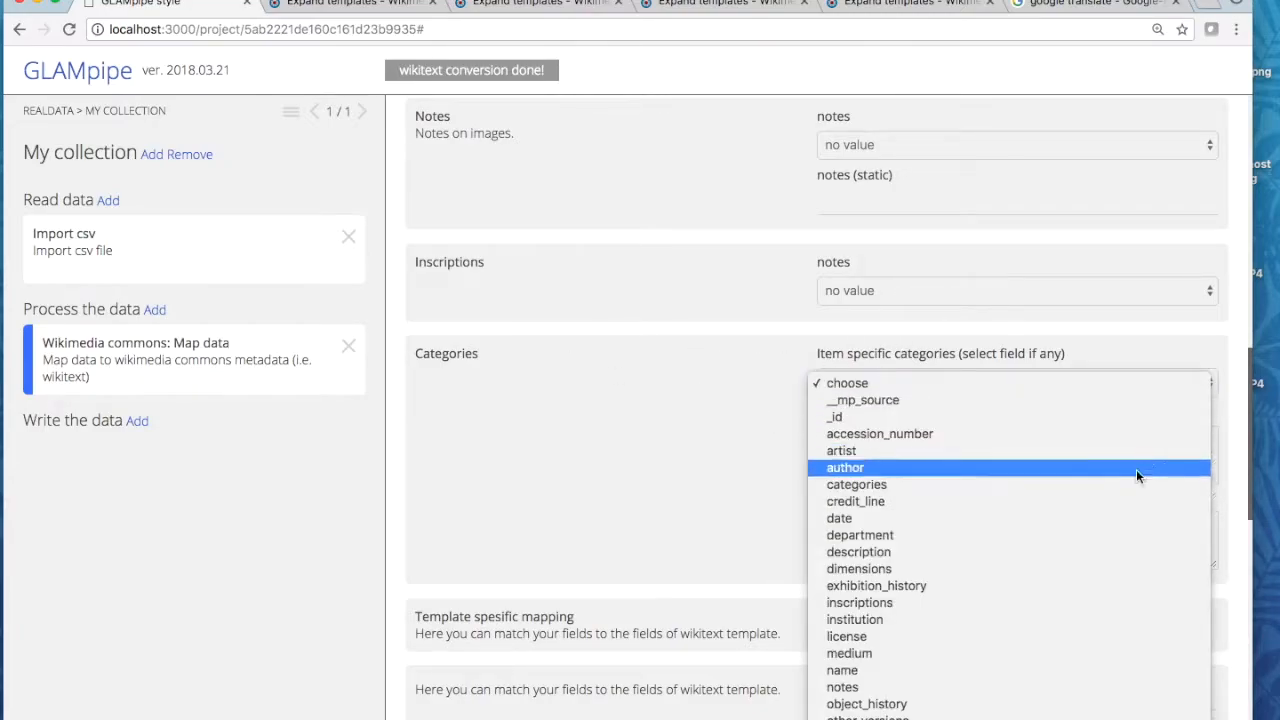
scroll(1092, 523, "down", 4)
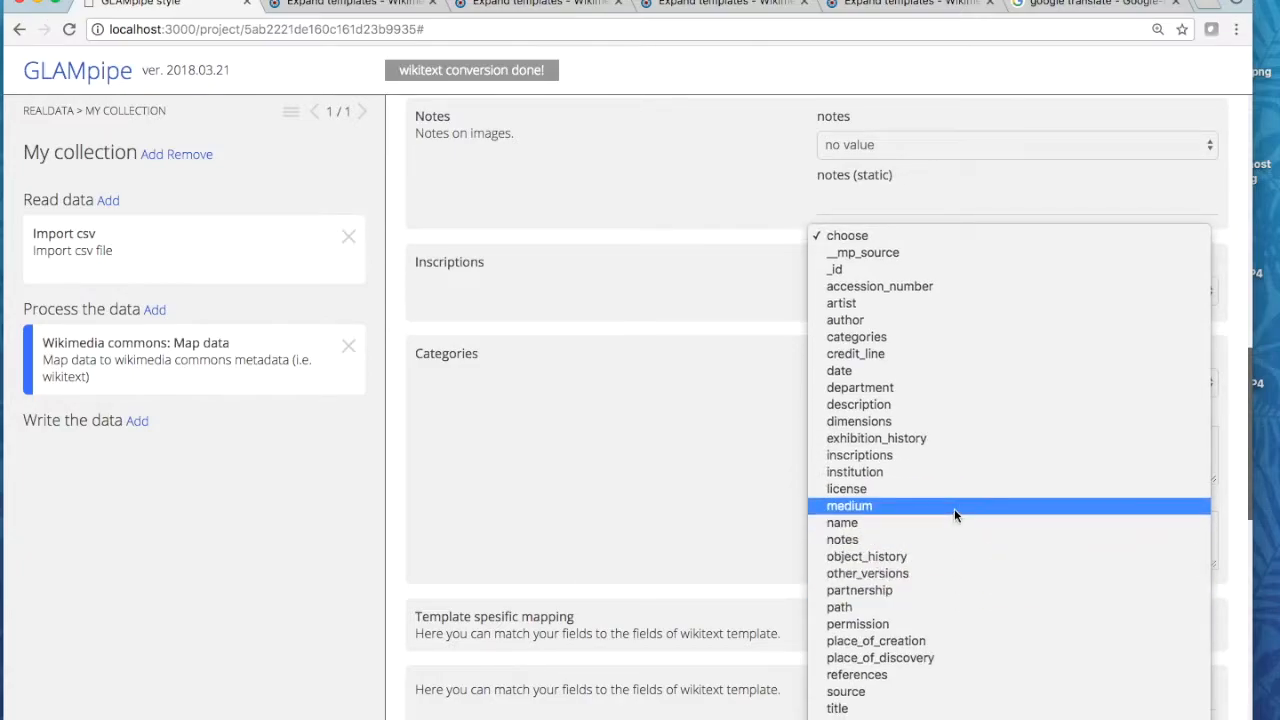
left_click(878, 338)
Regenerate row 1's wikitext with the item specific categories included
scroll(700, 470, "down", 3)
scroll(694, 476, "down", 10)
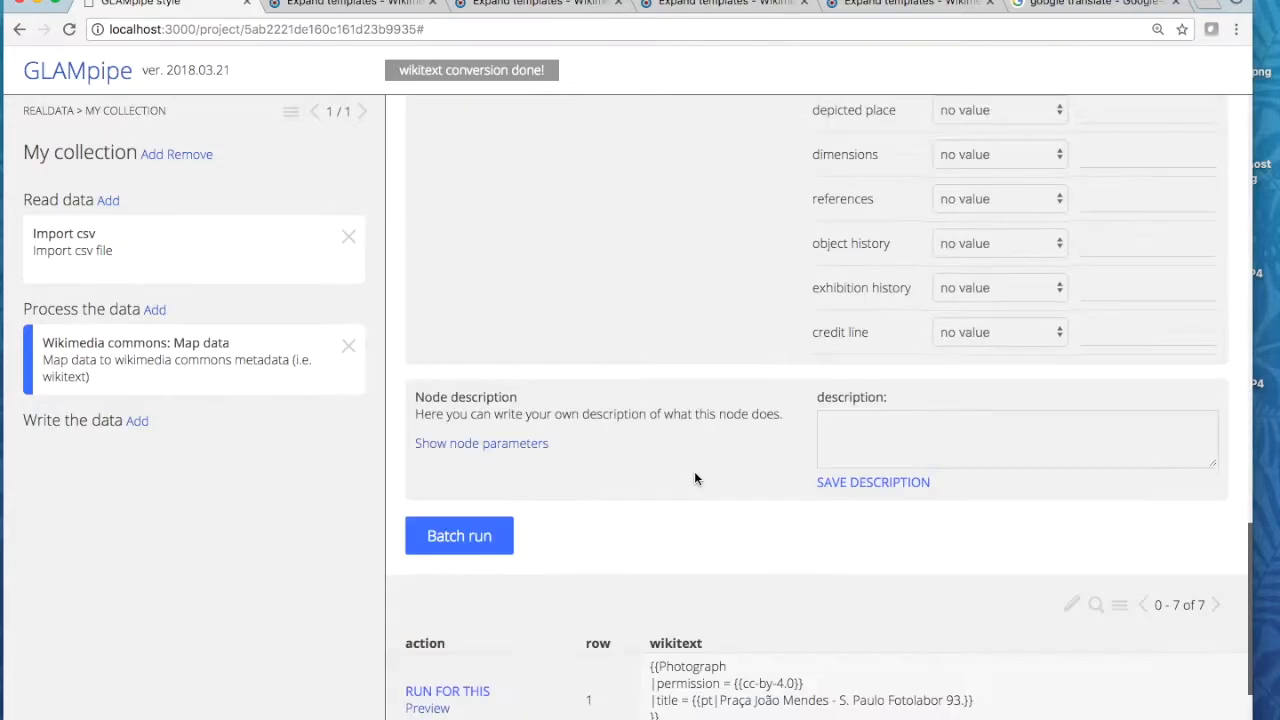
left_click(455, 443)
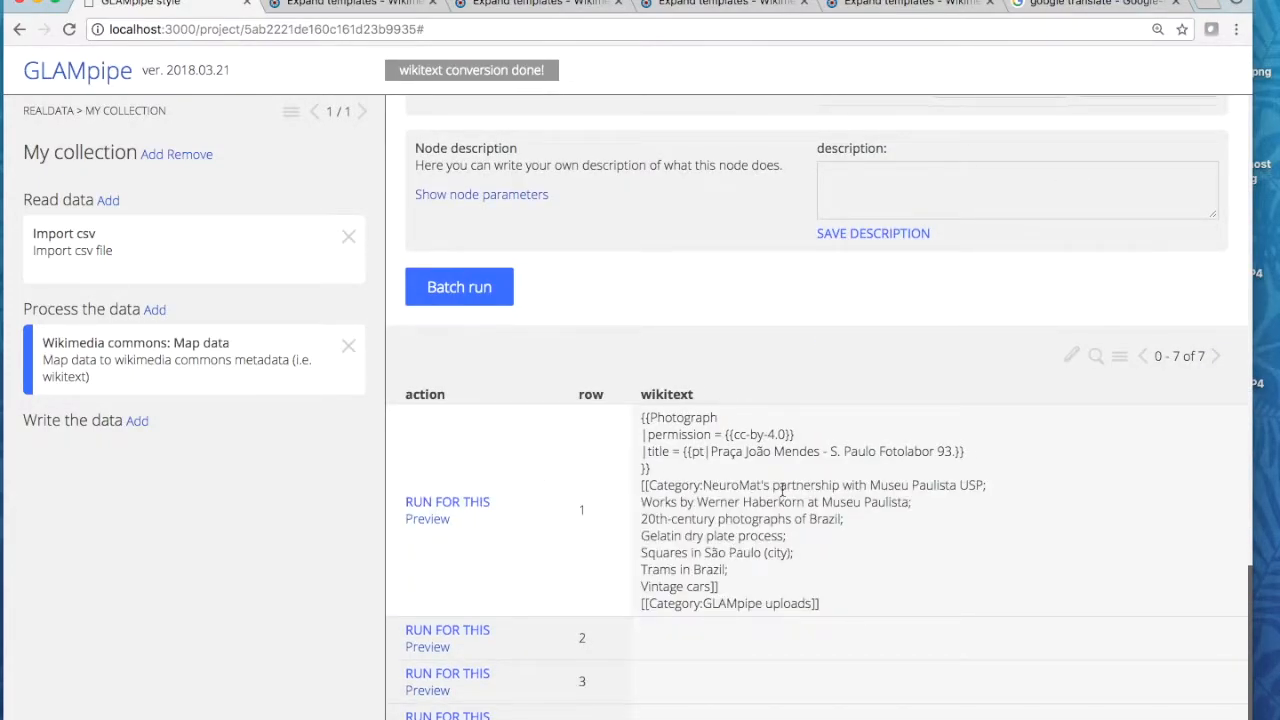
Show only the categories field in the imported CSV's data table and examine row 3's category list
left_click(170, 247)
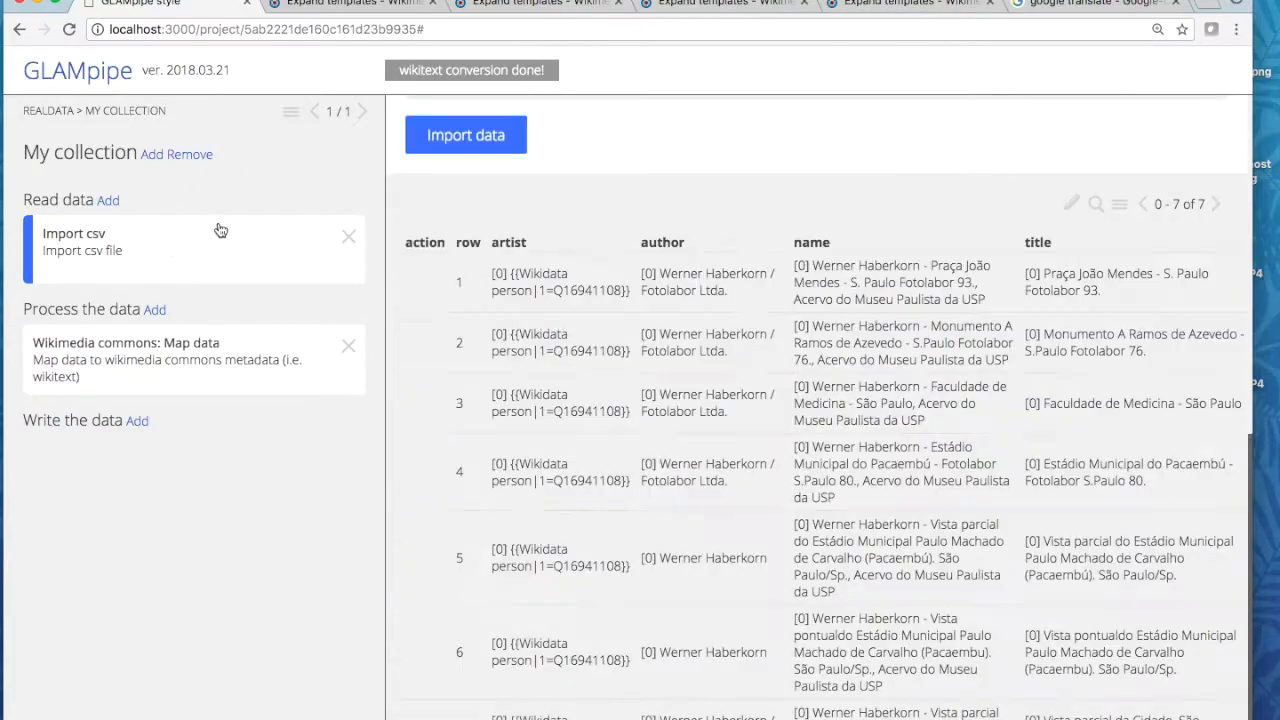
left_click(1120, 206)
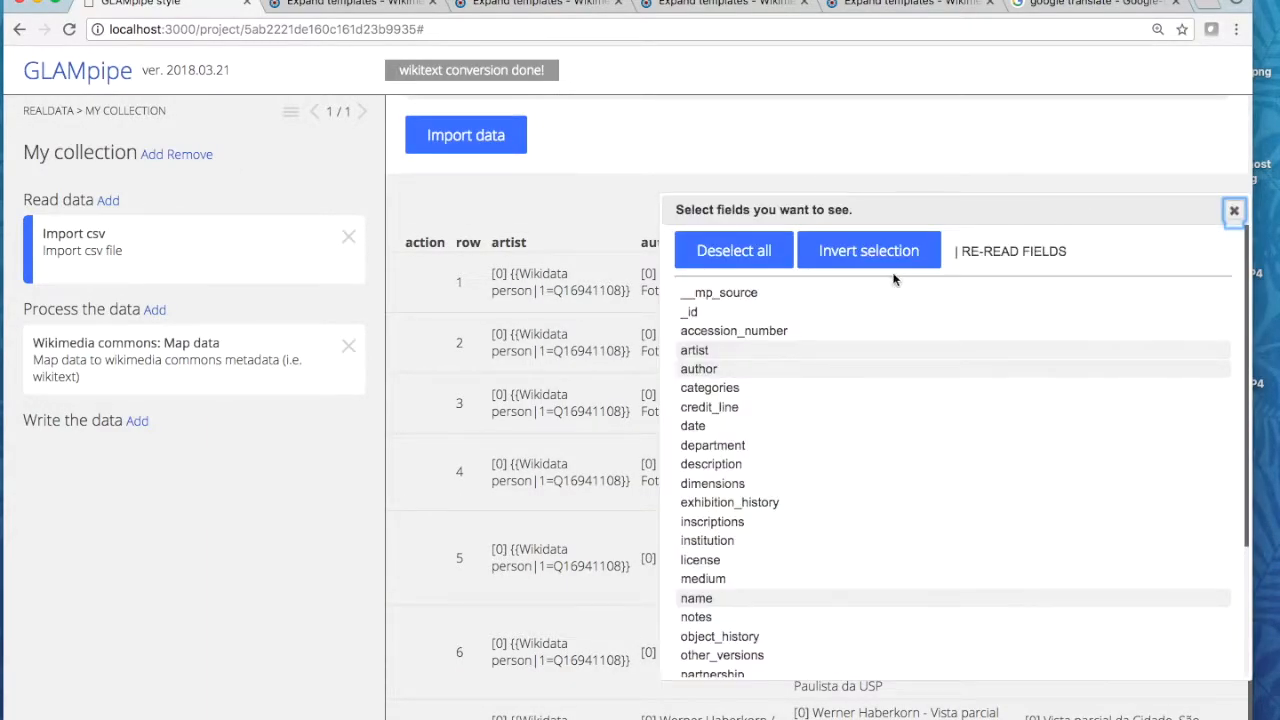
left_click(740, 258)
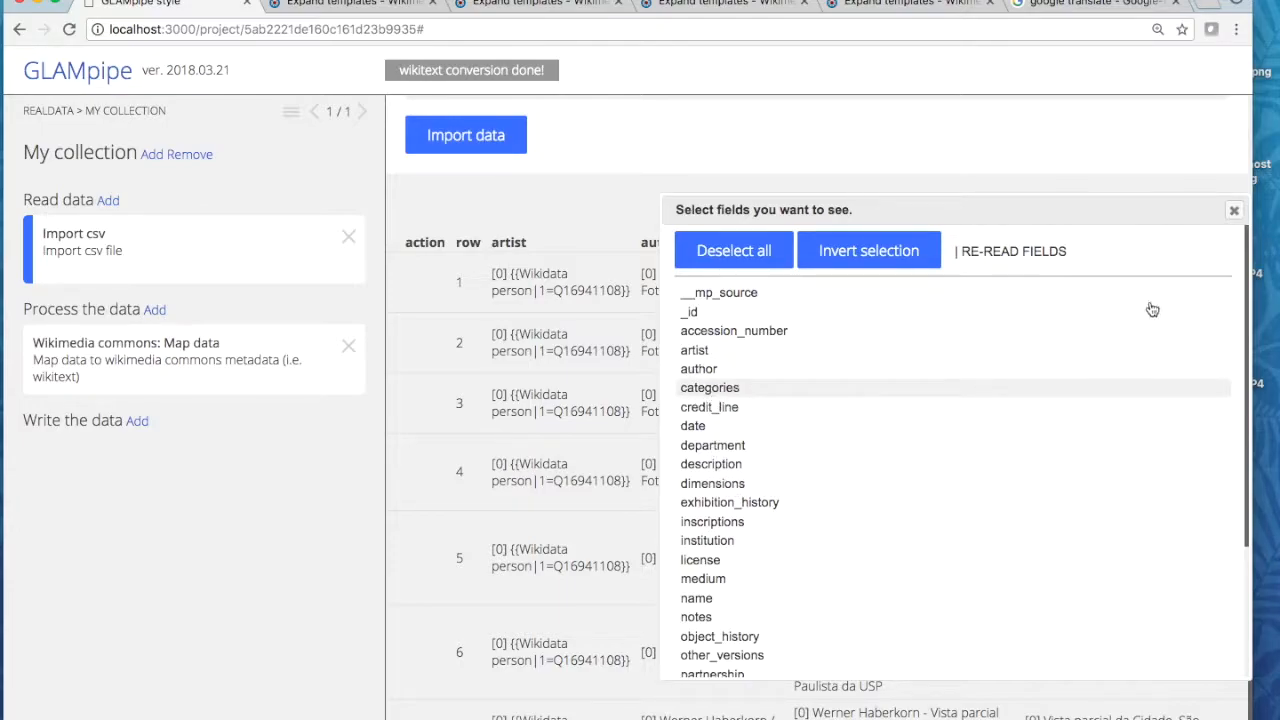
left_click(1234, 210)
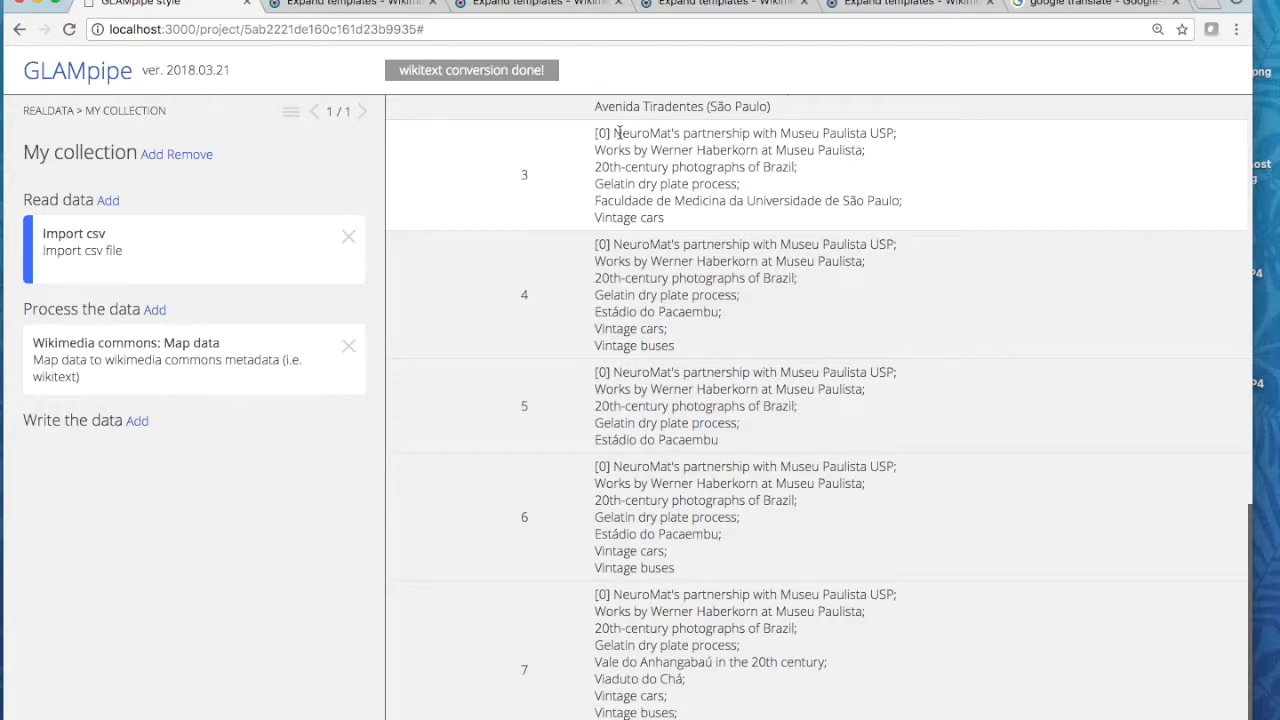
left_click_drag(616, 134, 714, 211)
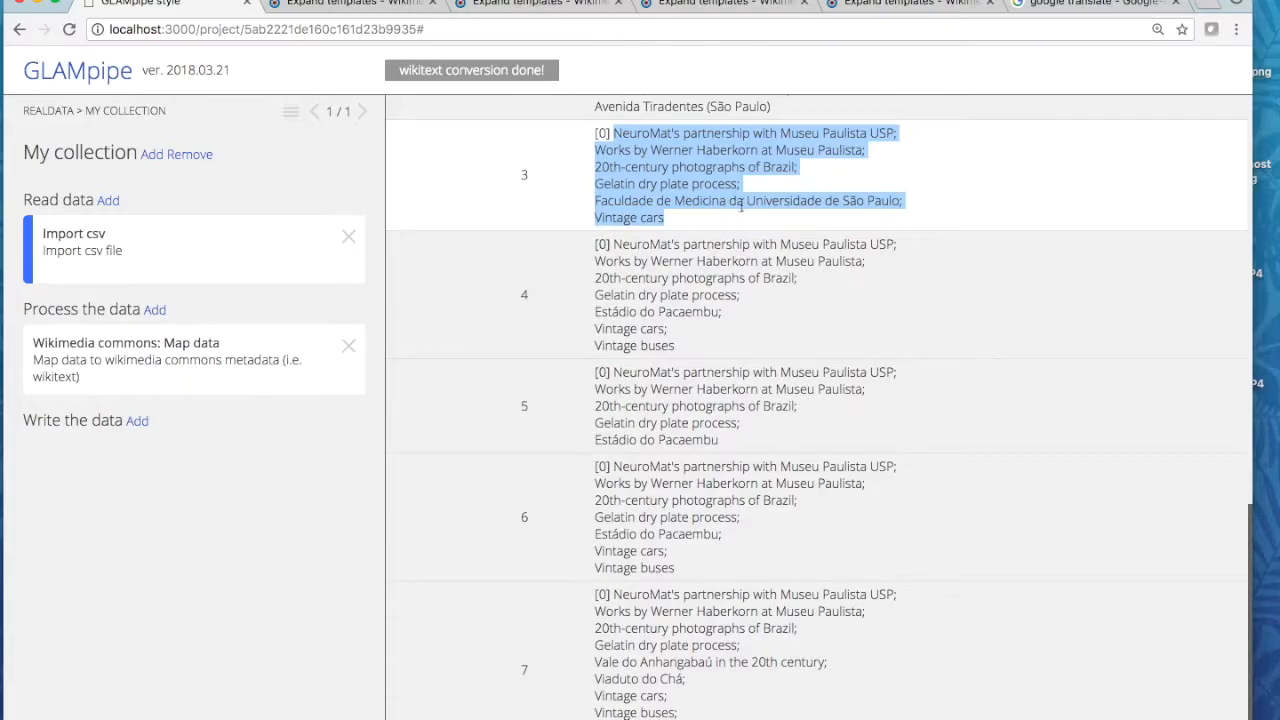
left_click(801, 173)
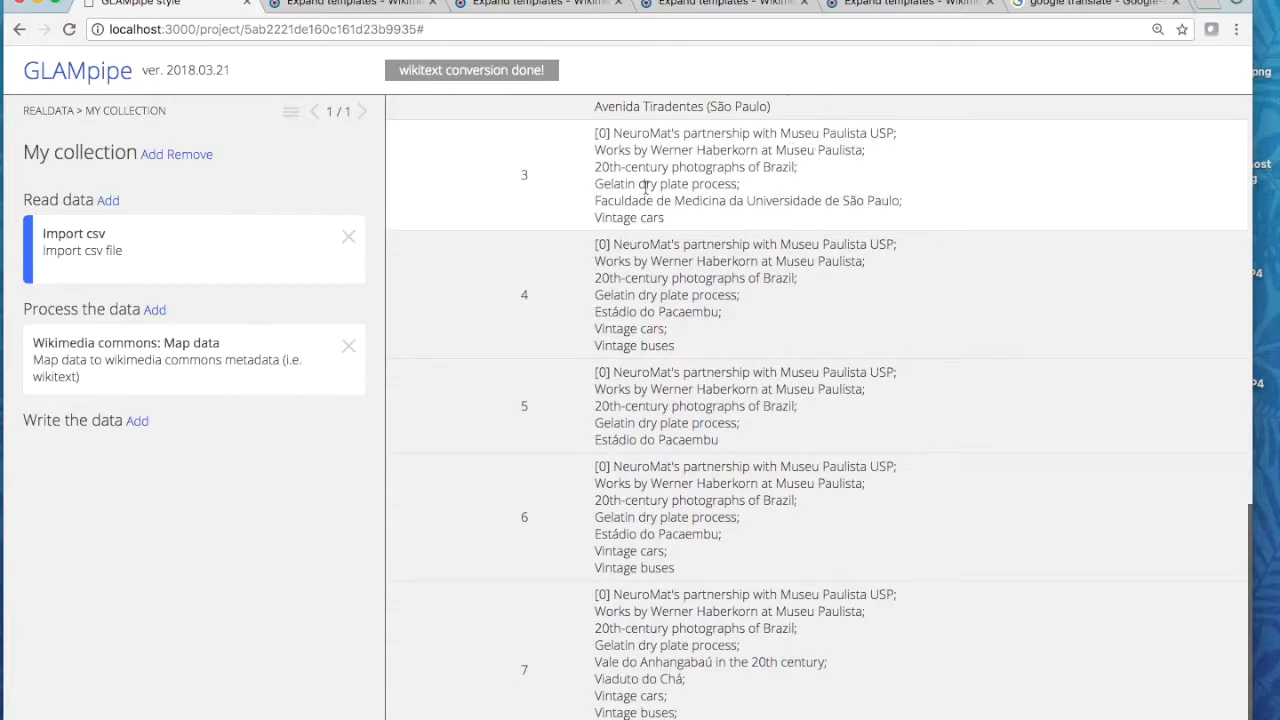
Create a split to array processing node for the categories field, with categories_splitted as its output field
left_click(155, 311)
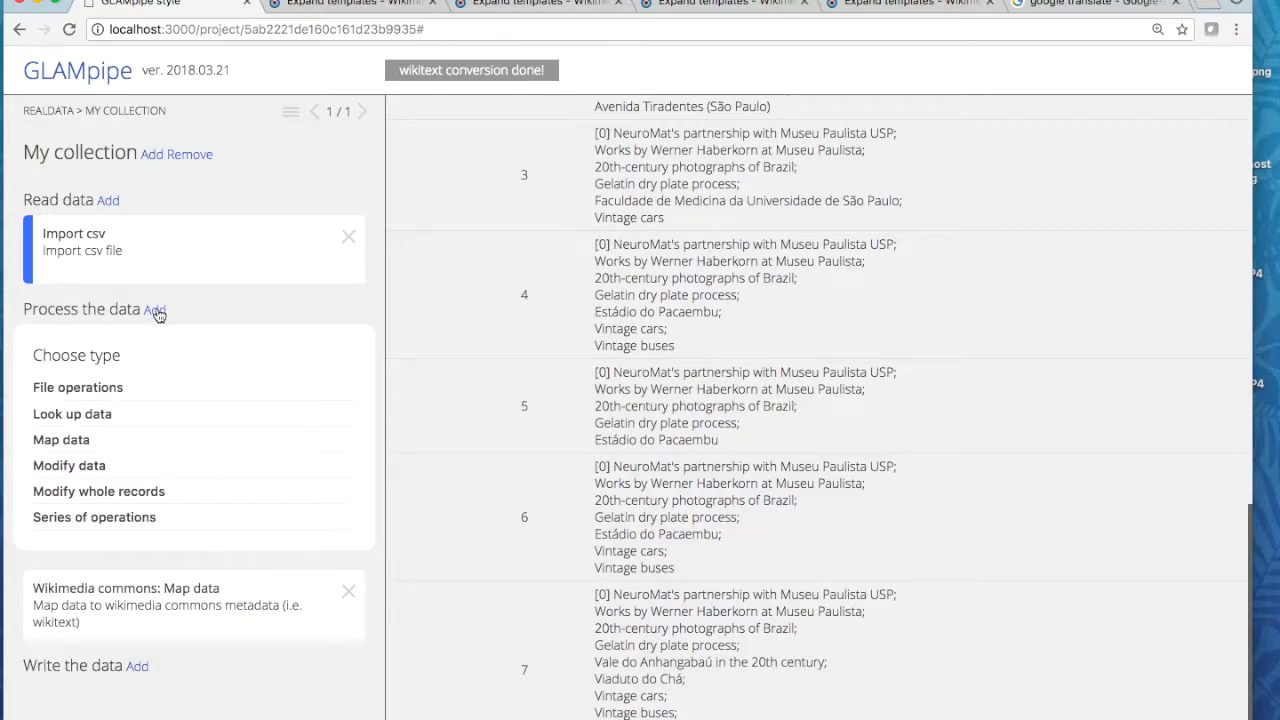
left_click(78, 468)
scroll(125, 475, "down", 5)
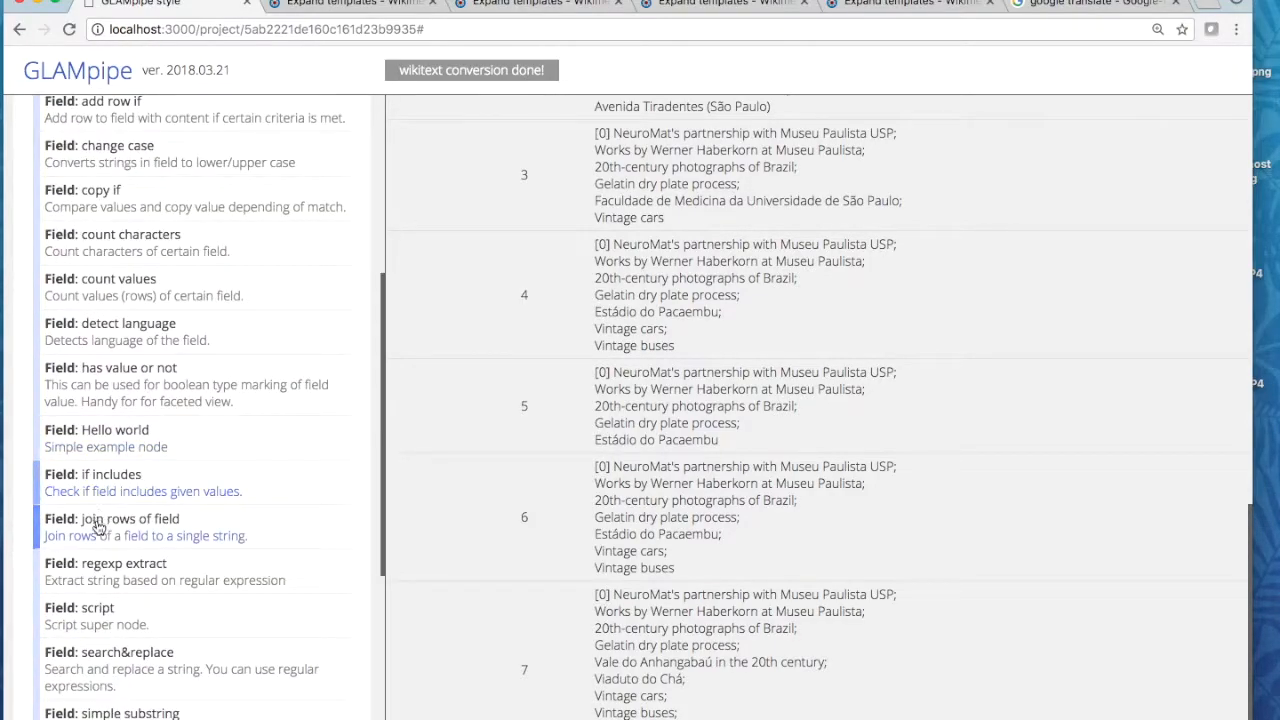
scroll(130, 605, "down", 2)
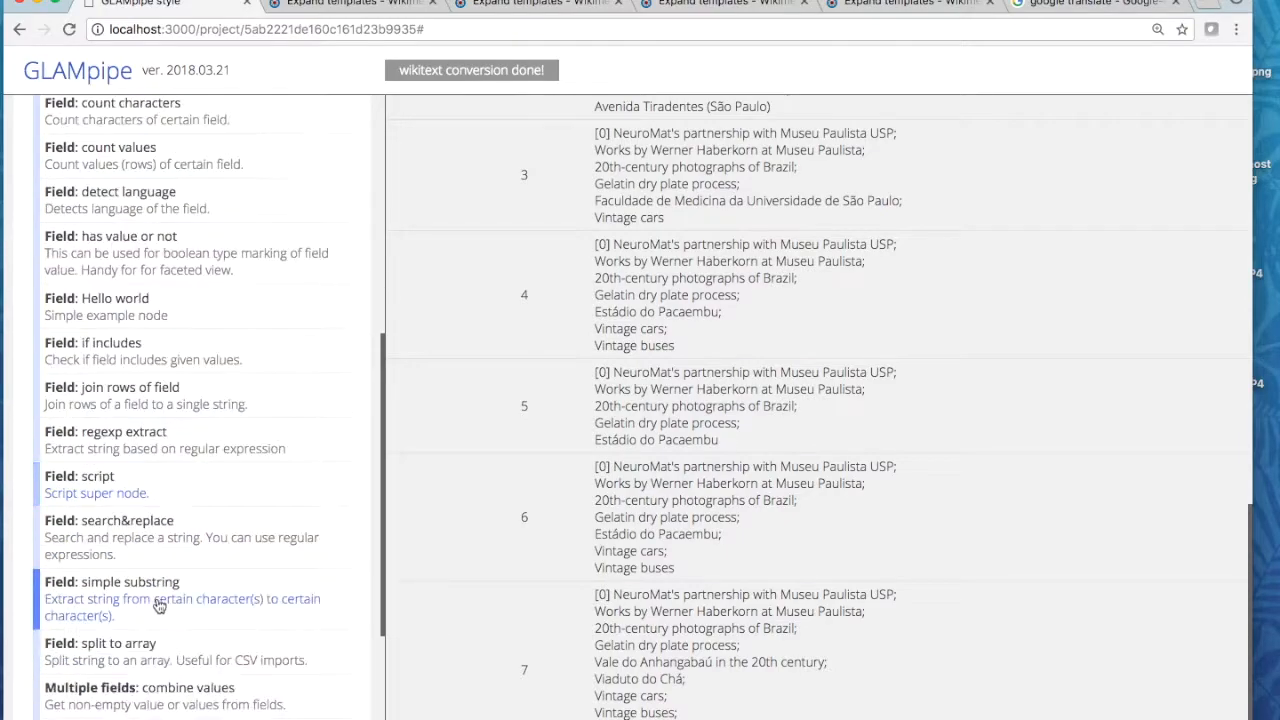
left_click(105, 652)
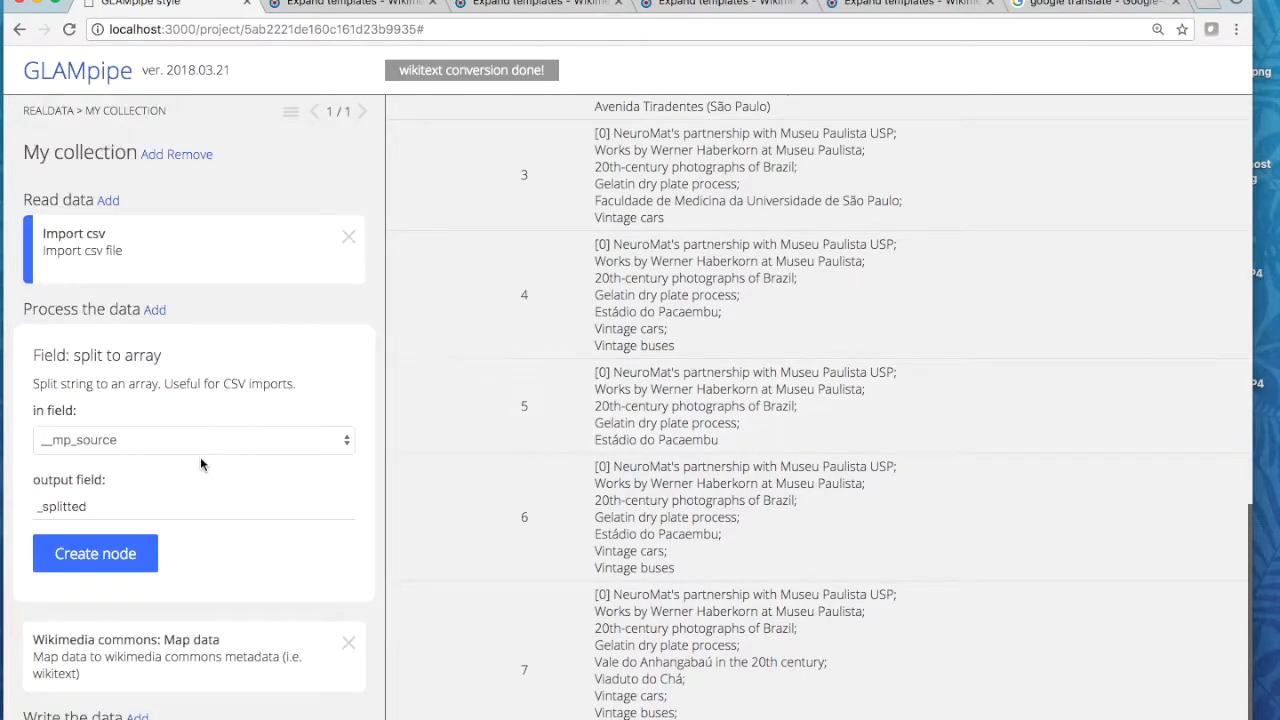
scroll(427, 450, "up", 5)
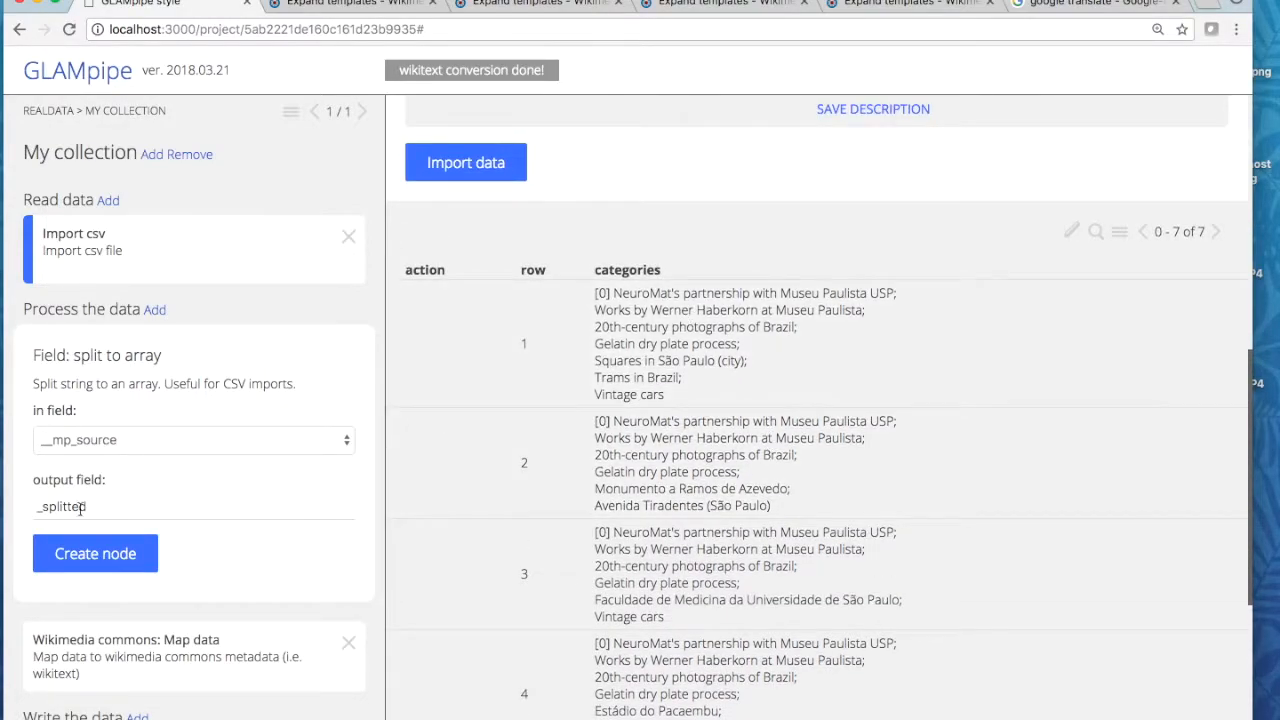
left_click(127, 440)
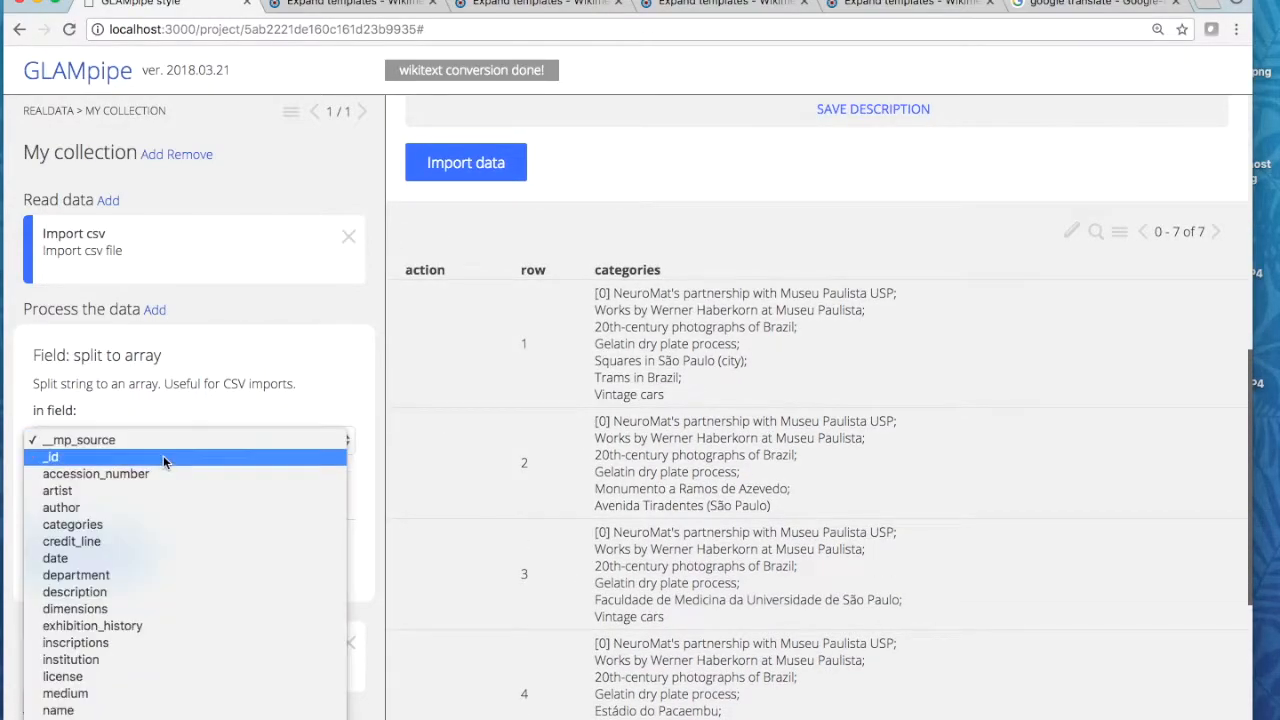
left_click(140, 525)
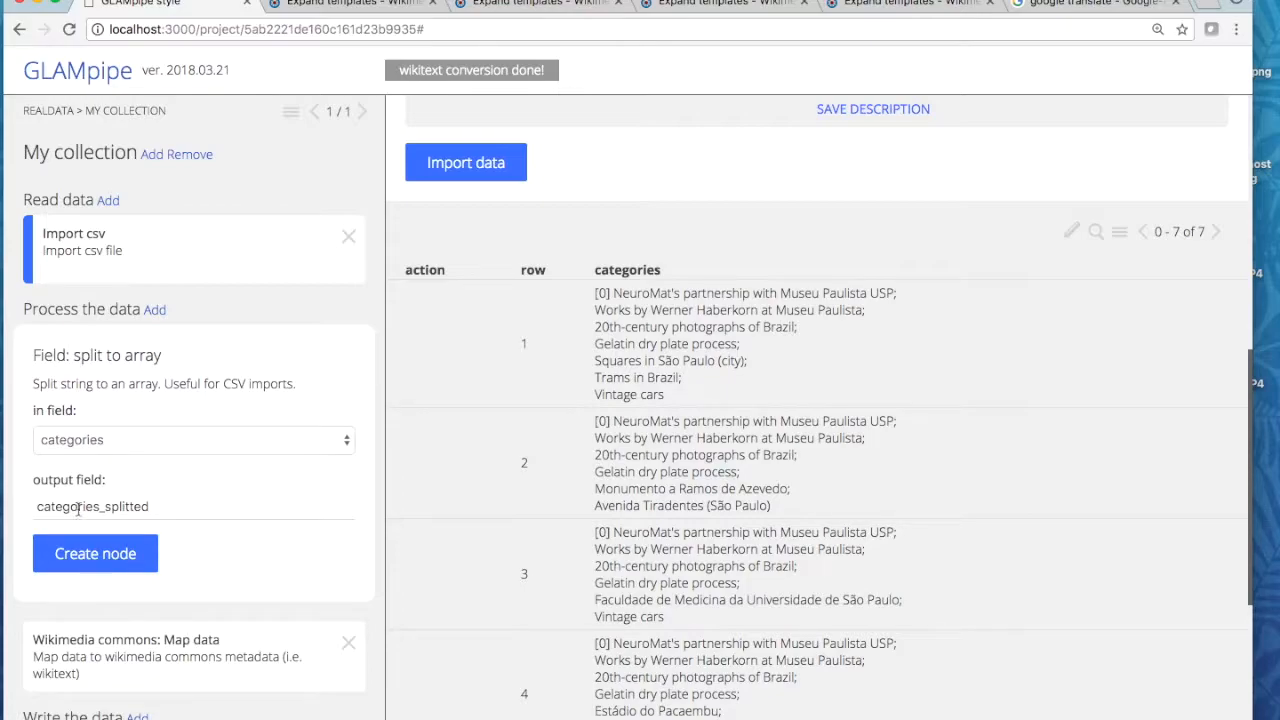
left_click(161, 507)
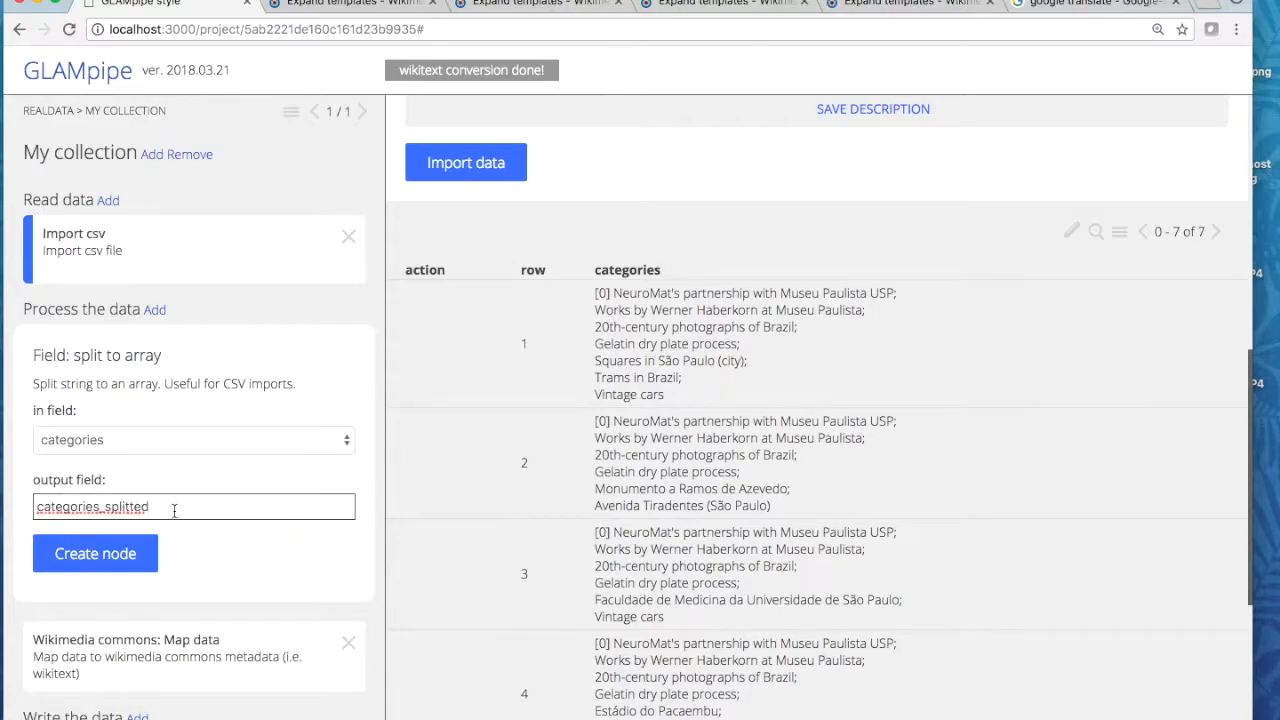
left_click(212, 556)
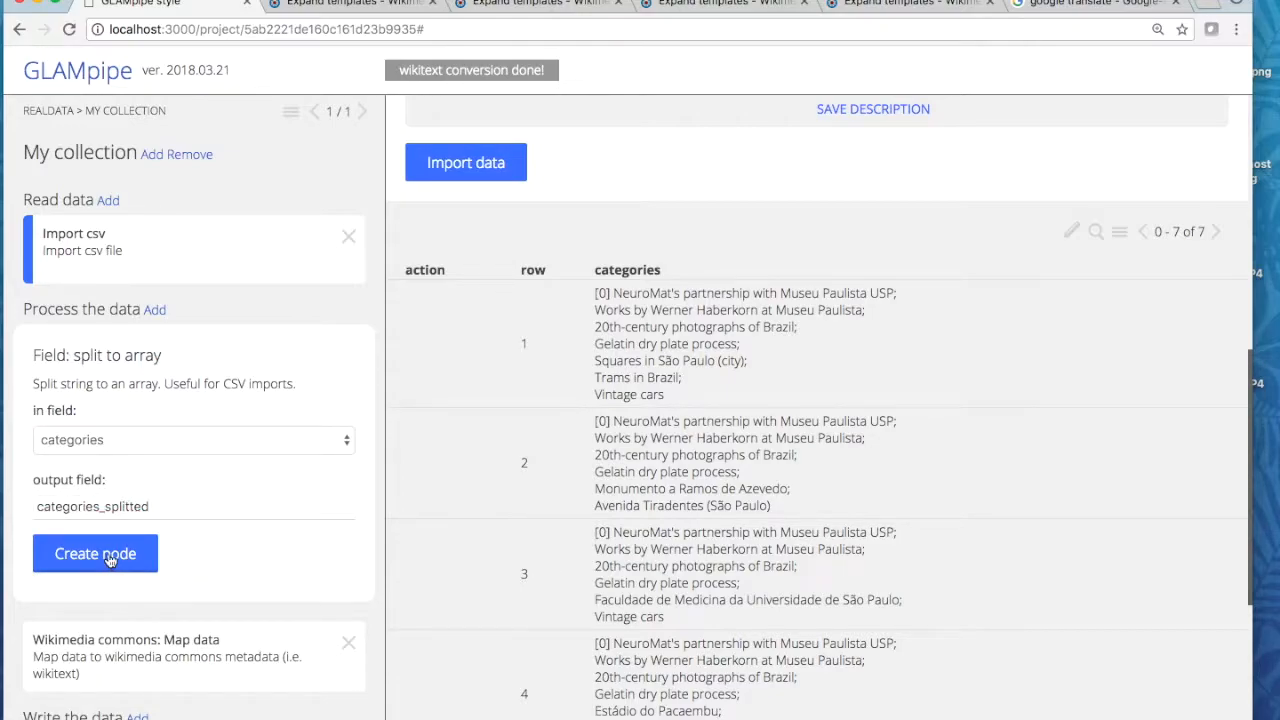
left_click(108, 557)
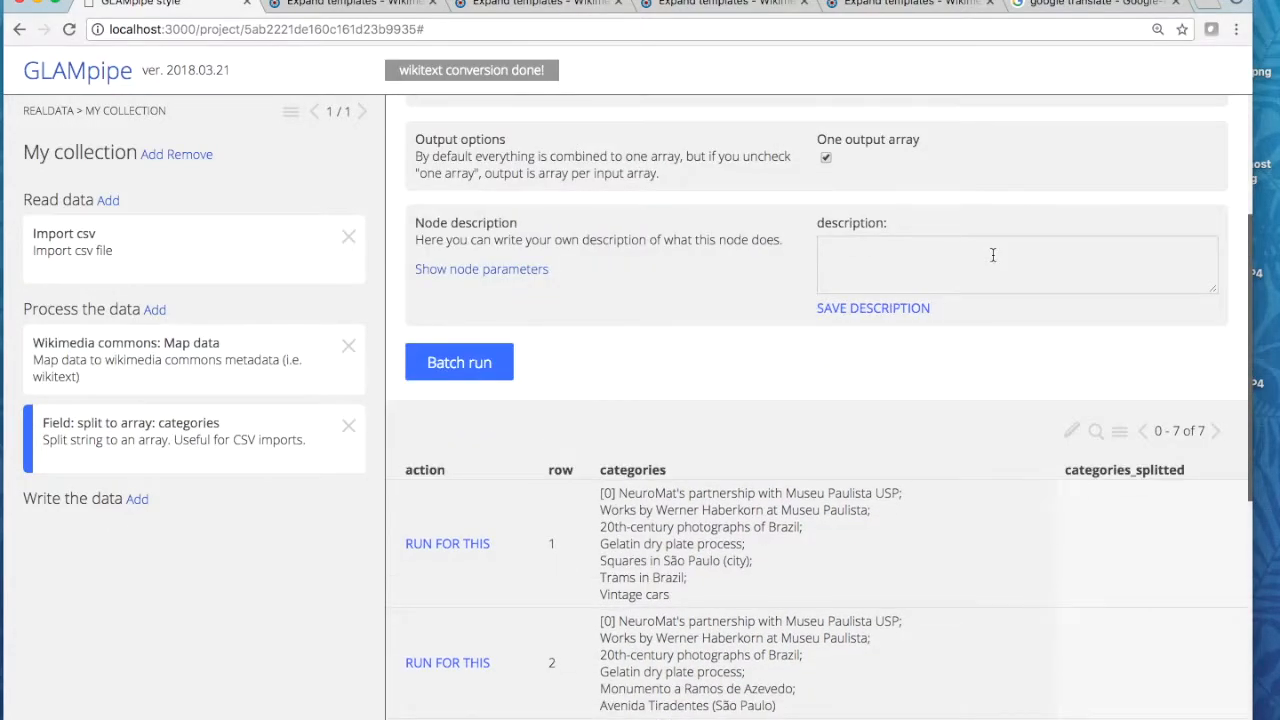
Check the split character in the split to array settings and run the split for row 1
scroll(993, 255, "up", 3)
left_click(880, 205)
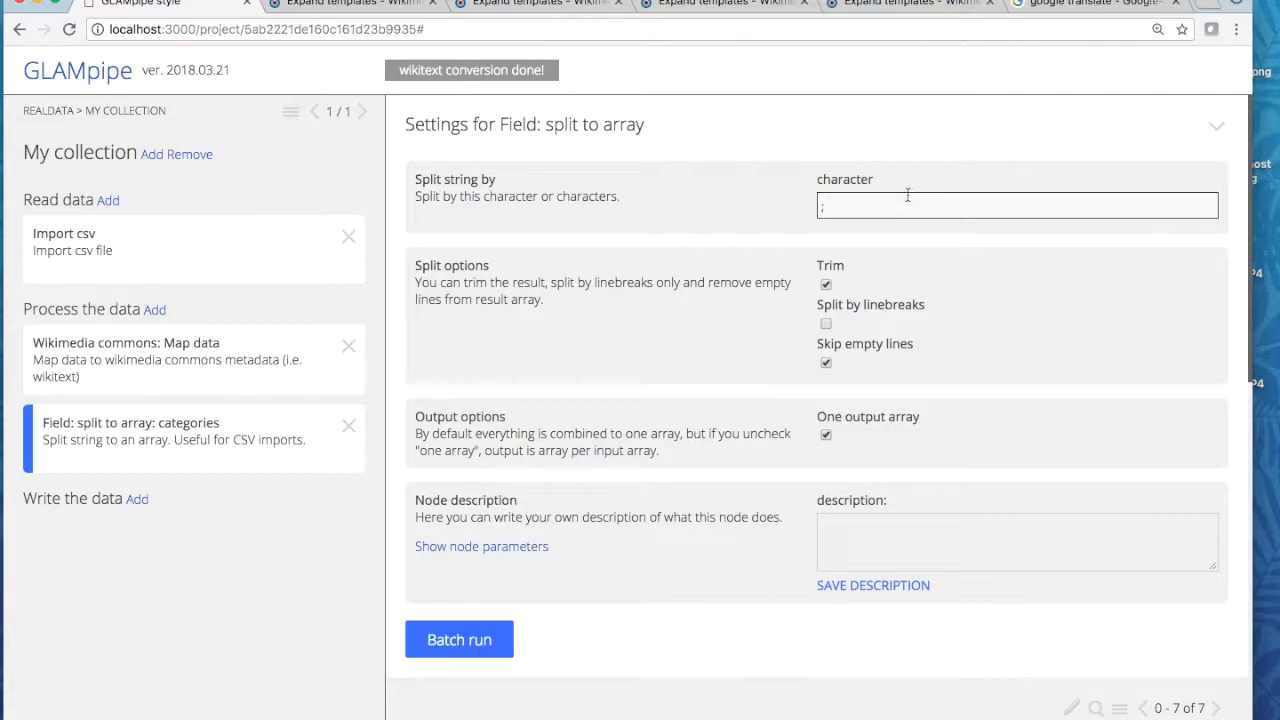
scroll(907, 195, "down", 3)
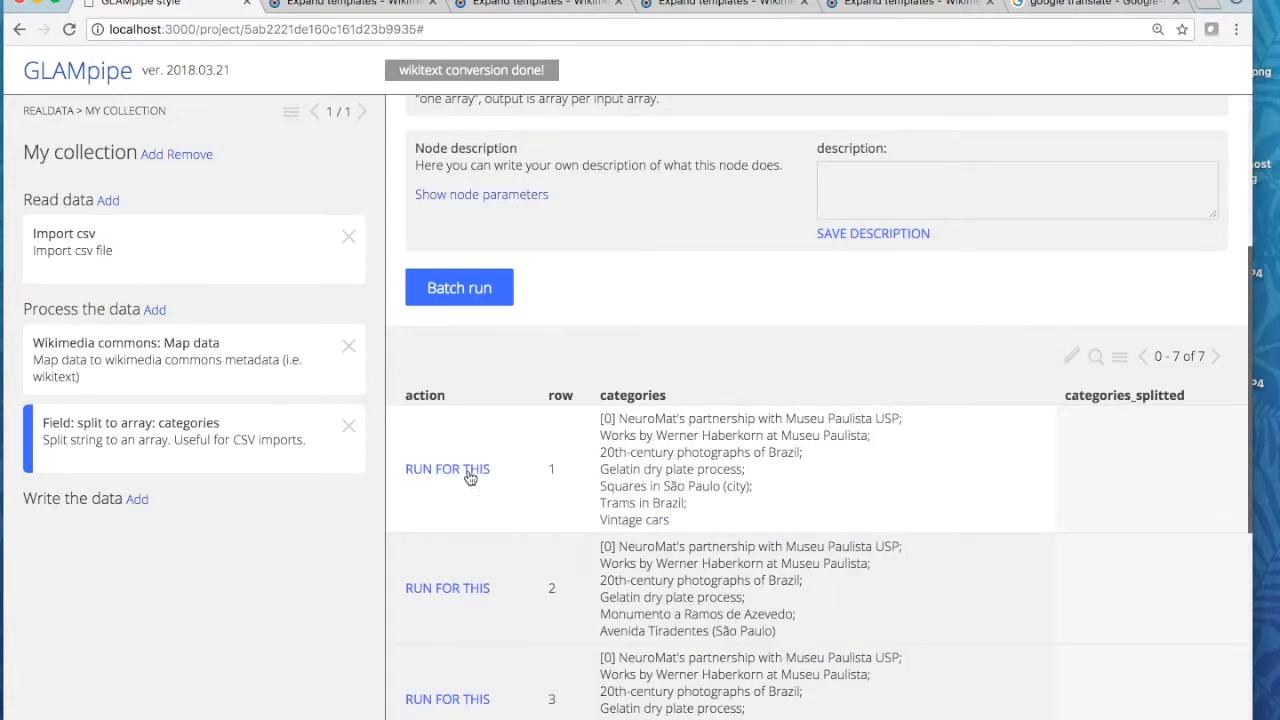
left_click(468, 470)
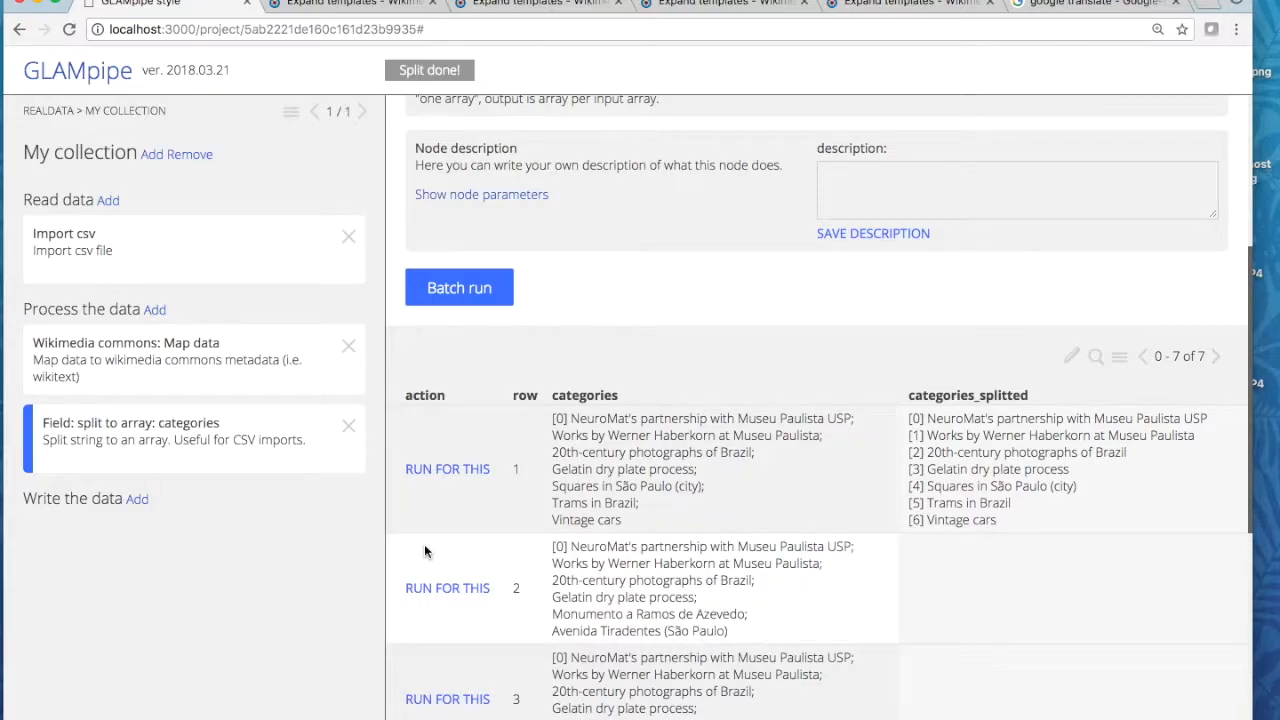
Batch run the category split on all rows and examine the individual values in the categories_splitted field
left_click(460, 289)
scroll(900, 450, "down", 5)
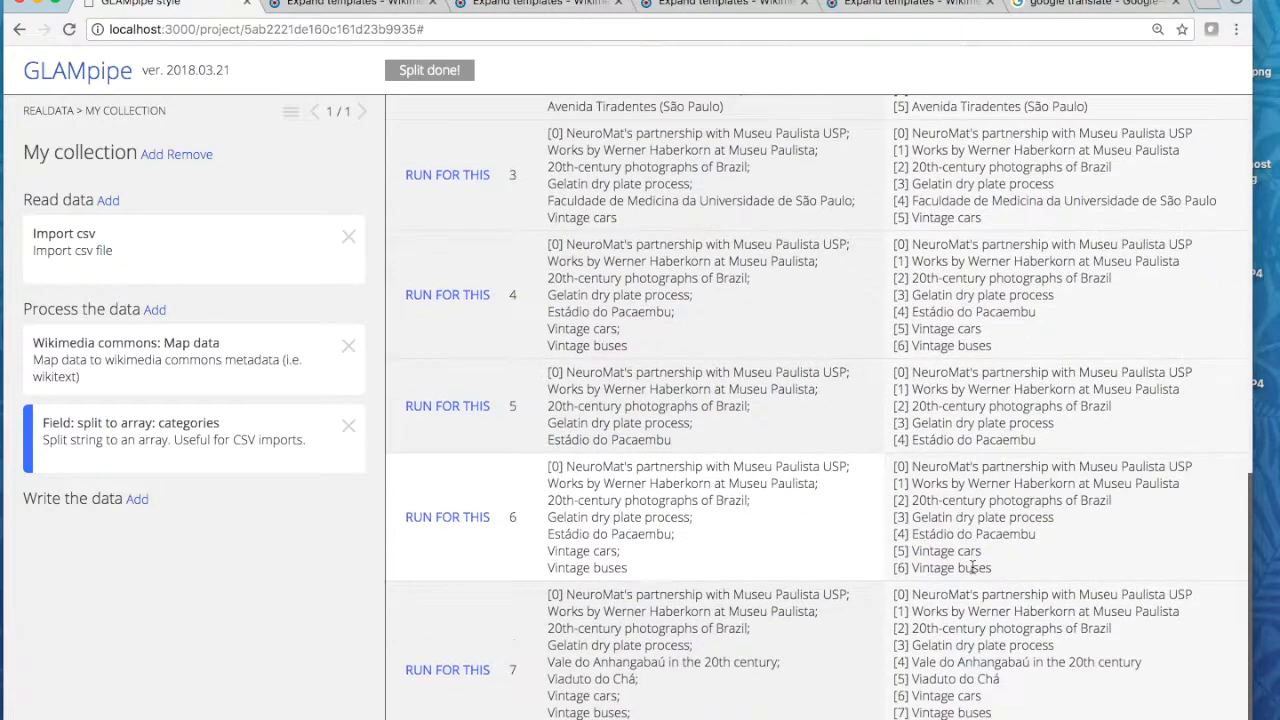
scroll(947, 538, "up", 8)
scroll(947, 538, "down", 8)
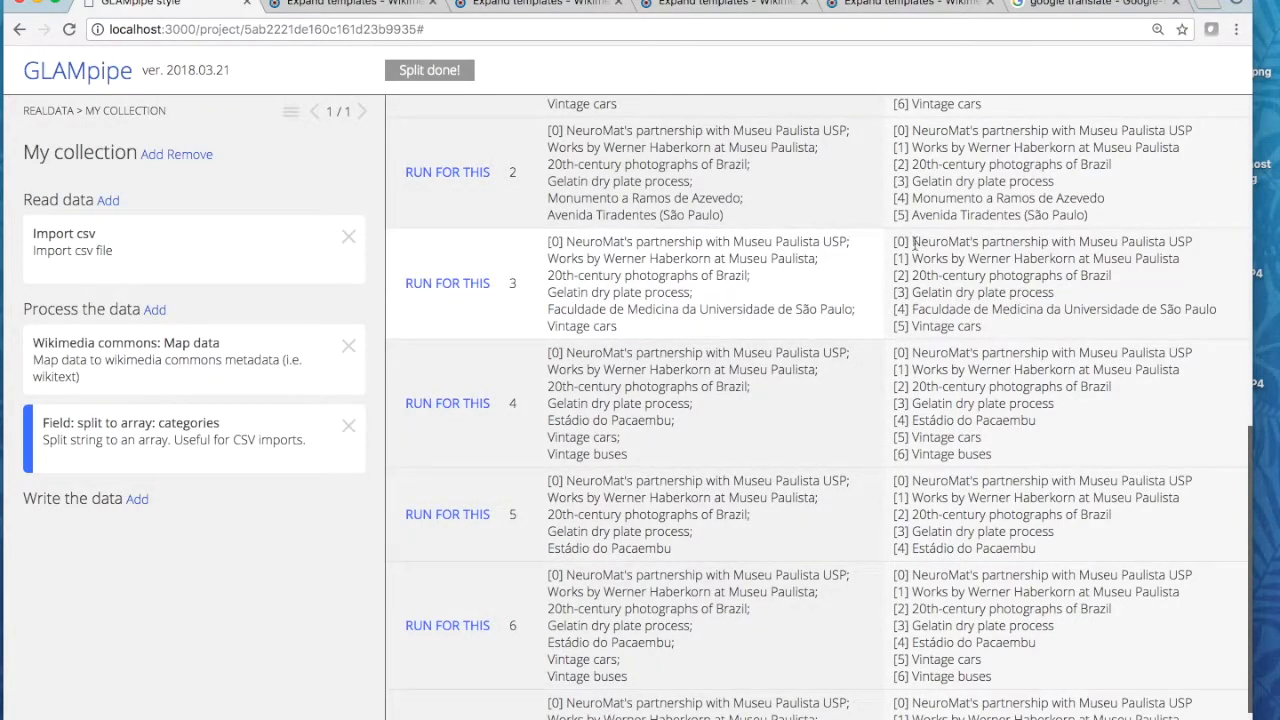
left_click_drag(914, 243, 1170, 241)
left_click_drag(922, 259, 1144, 265)
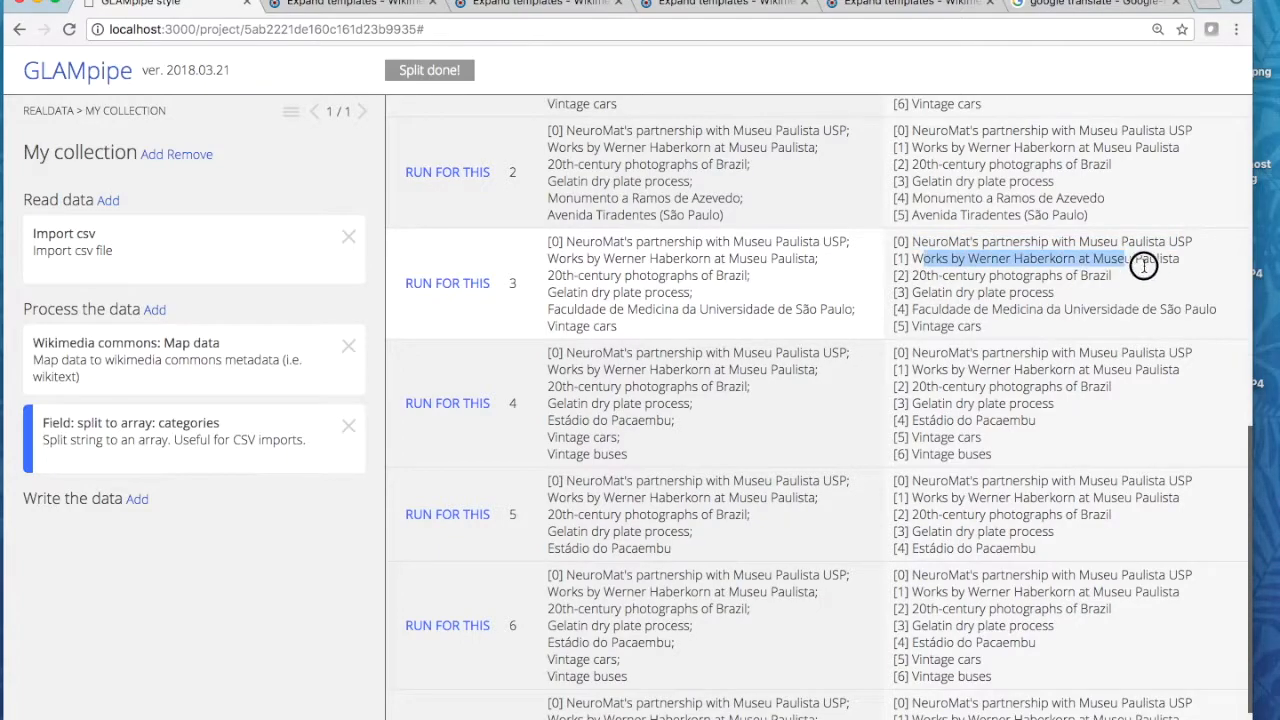
left_click(1022, 280)
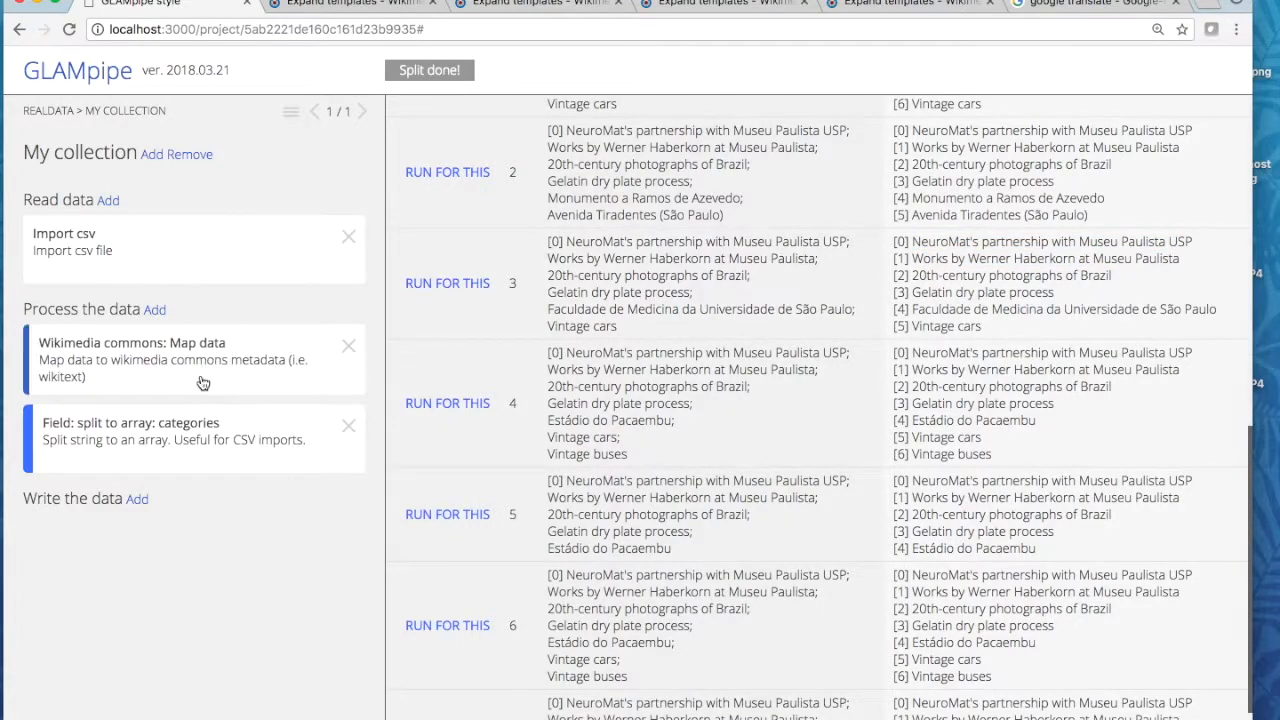
In the Wikimedia Commons mapping node, map the item specific categories to the categories_splitted field
left_click(360, 378)
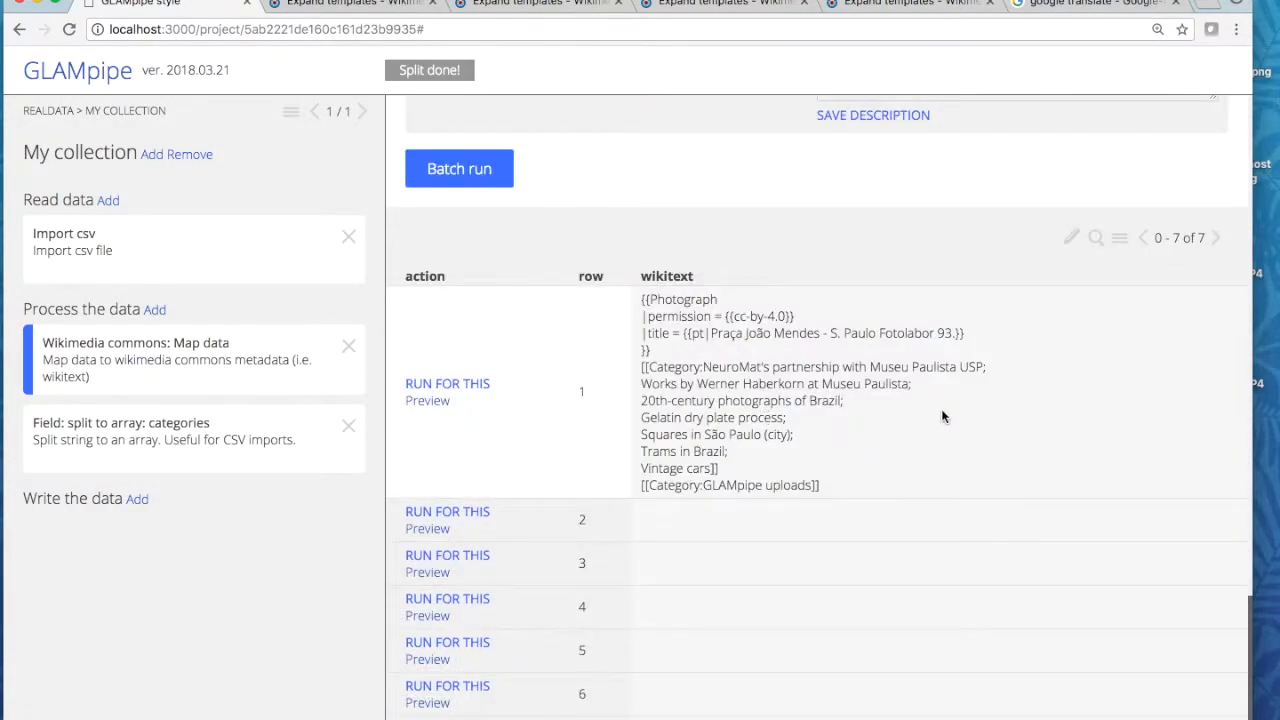
scroll(930, 417, "up", 10)
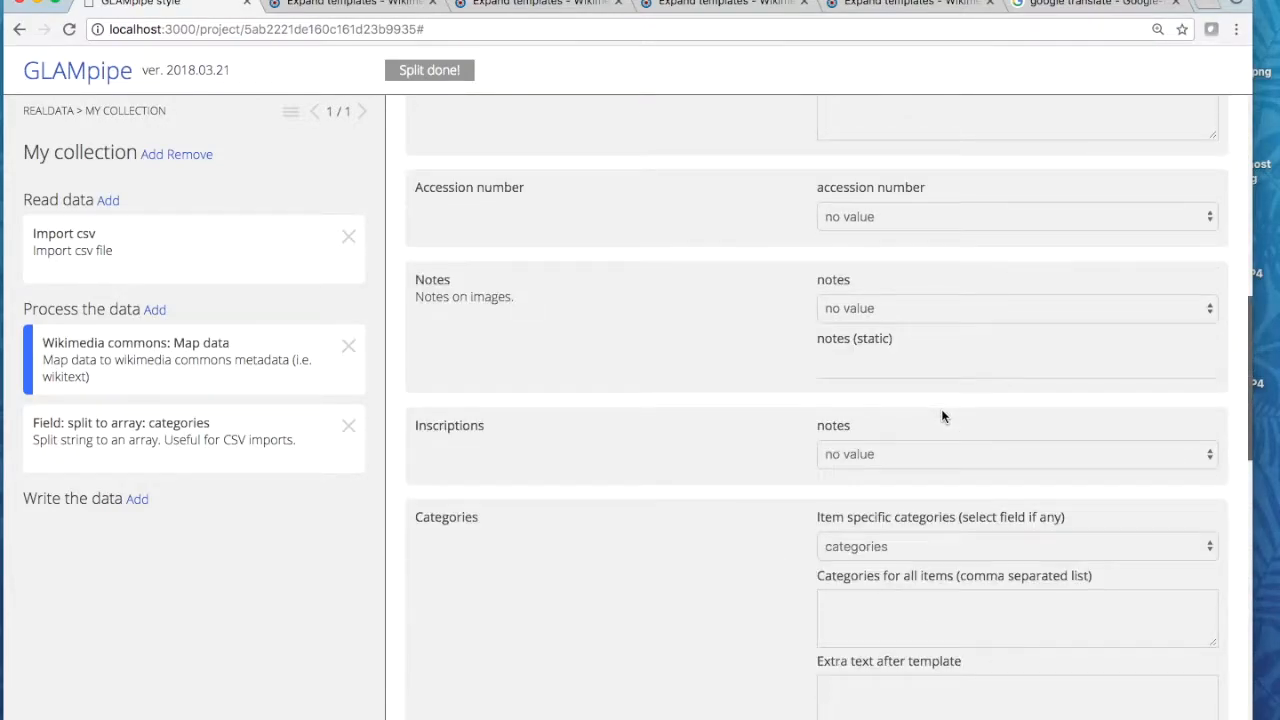
scroll(942, 417, "down", 1)
left_click(890, 516)
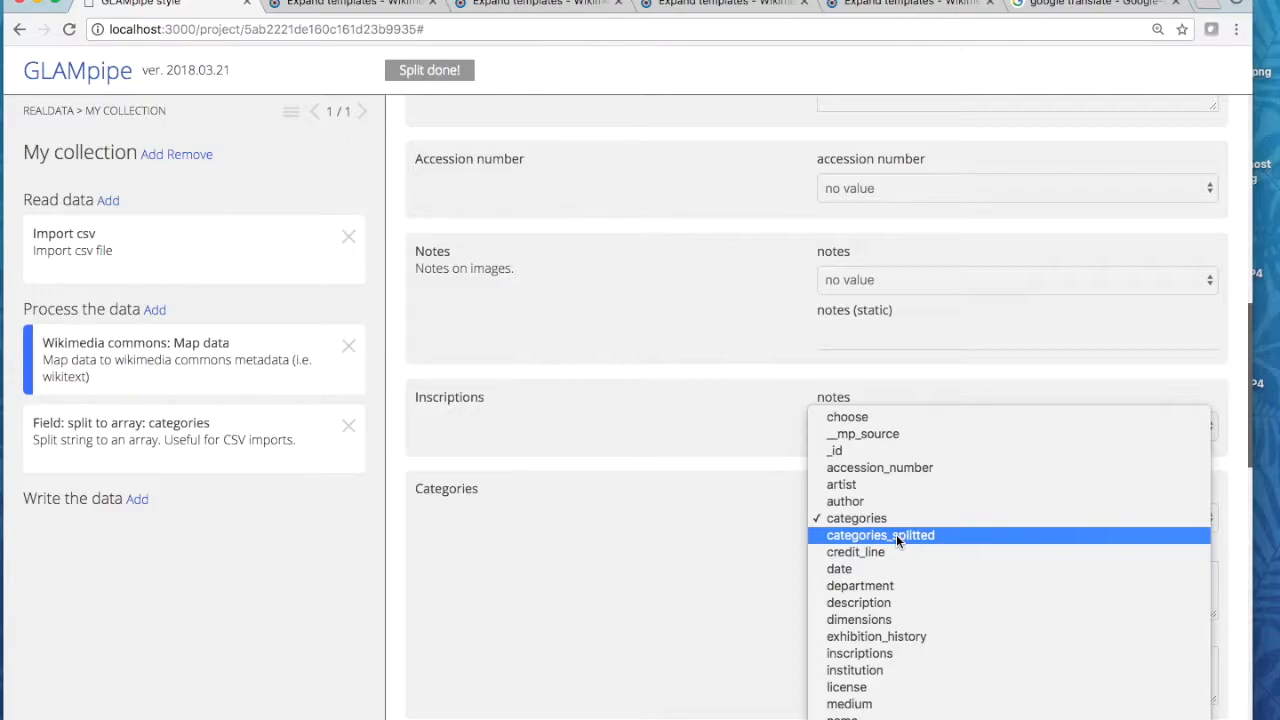
left_click(896, 535)
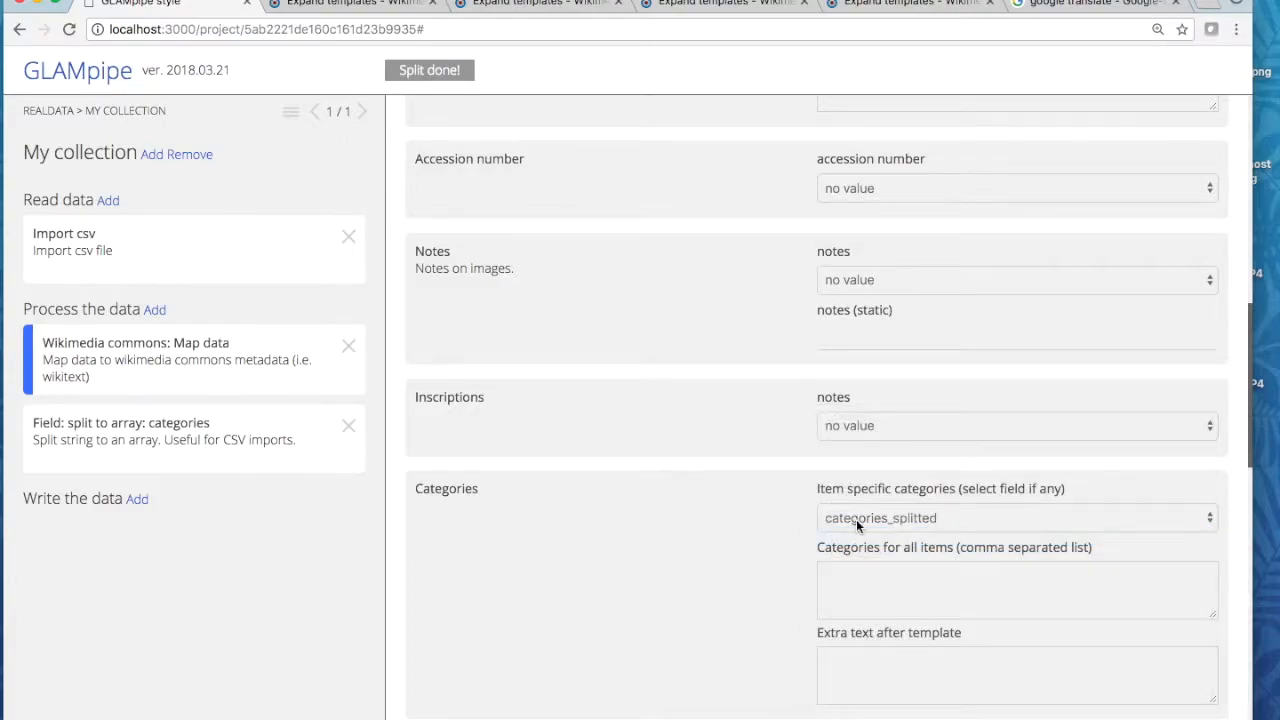
Regenerate row 1's wikitext using the split categories and examine its category lines
scroll(688, 530, "down", 8)
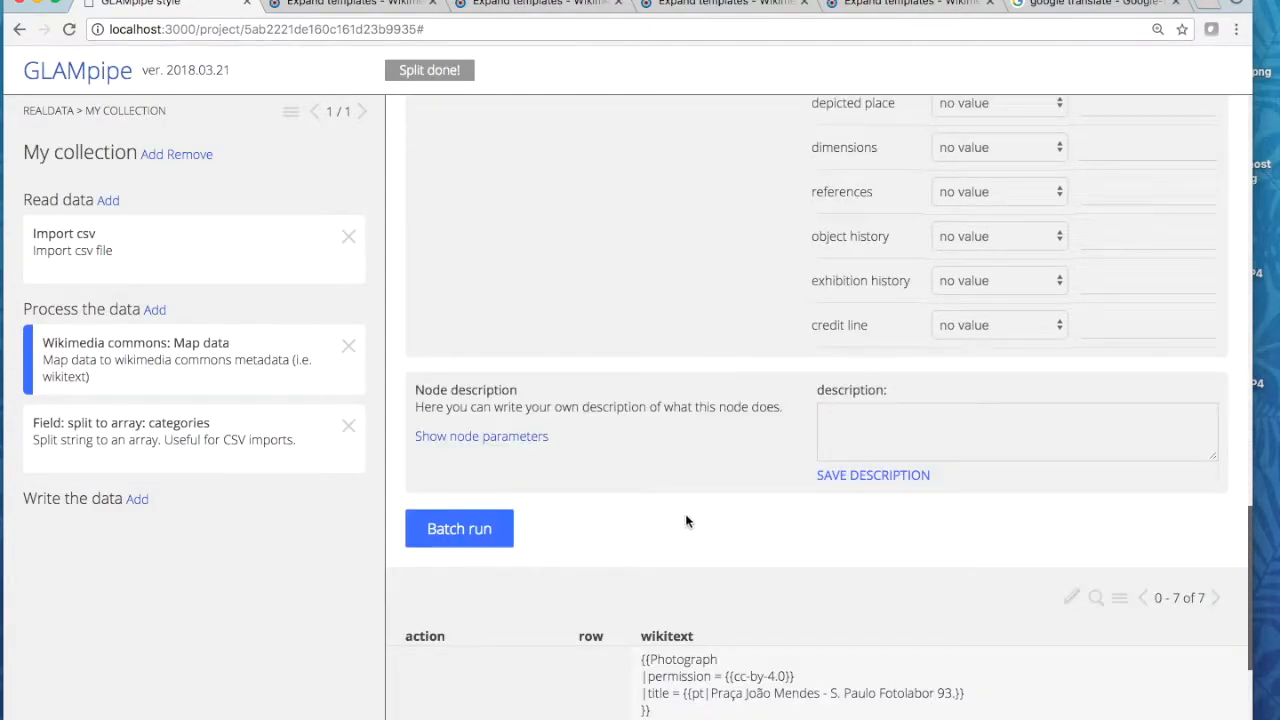
scroll(600, 560, "down", 2)
left_click(462, 594)
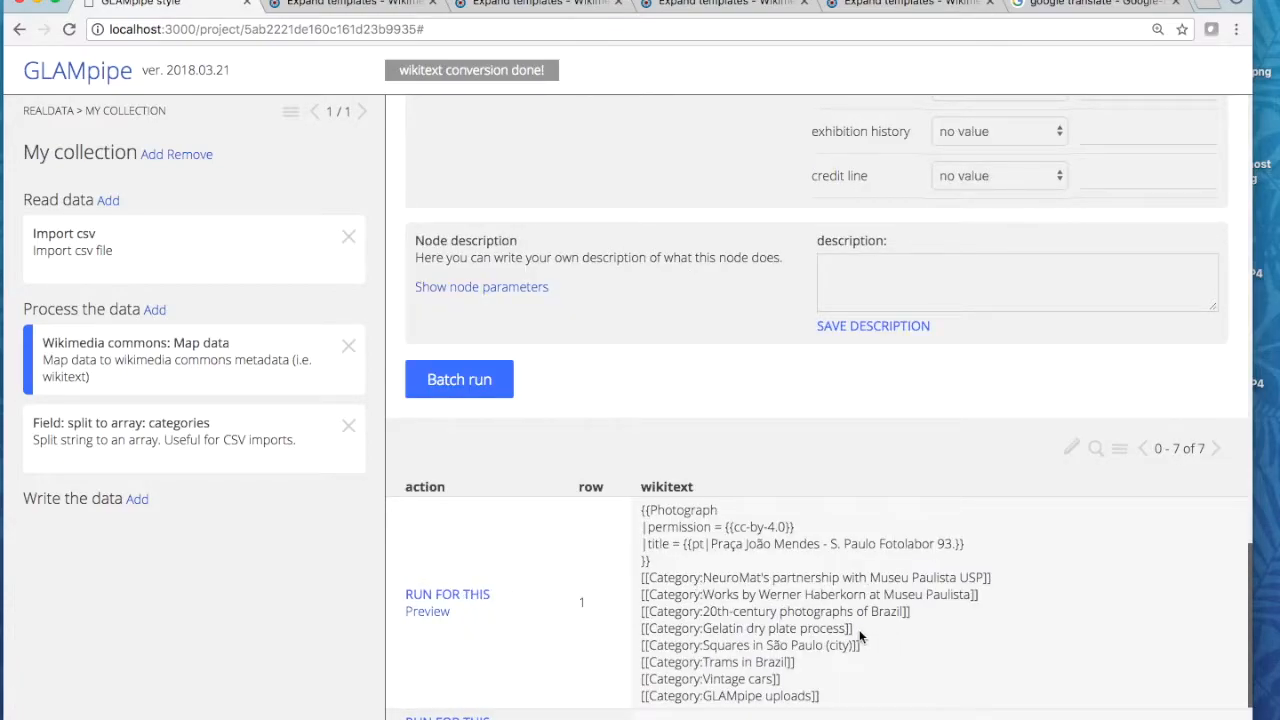
scroll(690, 262, "down", 2)
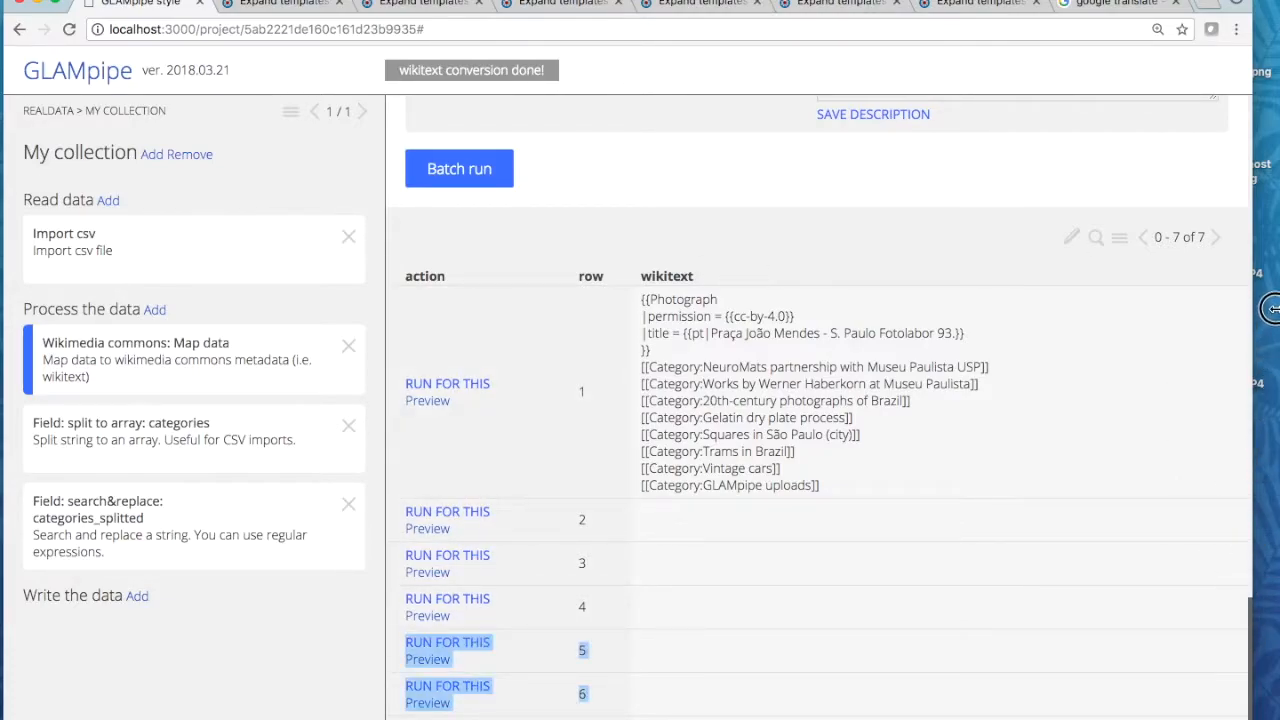
scroll(1115, 304, "up", 5)
scroll(1110, 300, "up", 10)
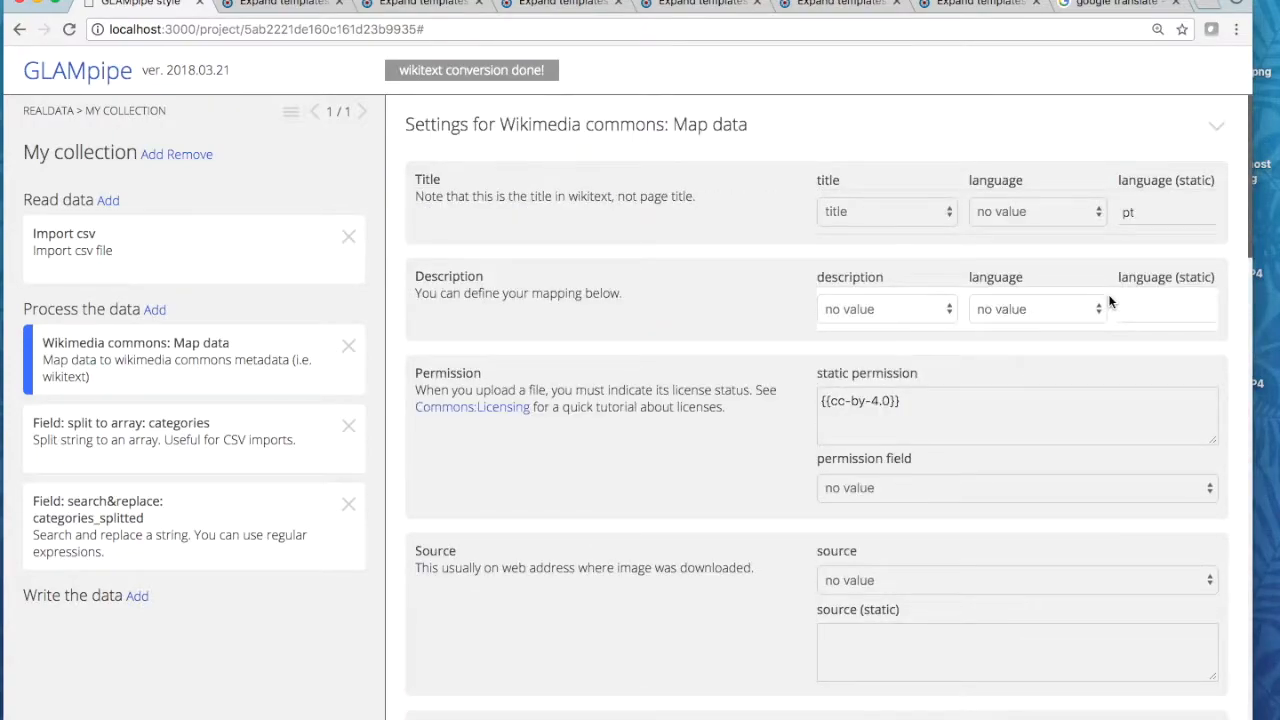
scroll(1105, 320, "down", 5)
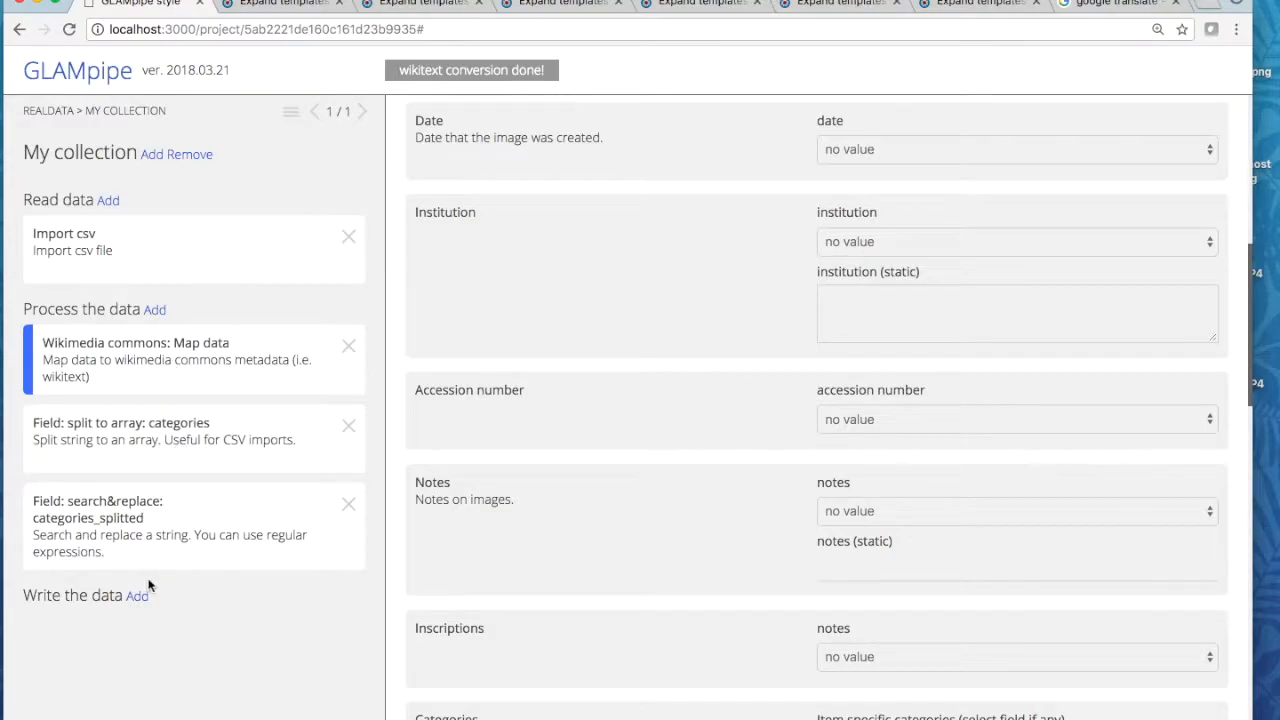
Show only the path field in the Import csv node's records and open row 1's image link
left_click(174, 253)
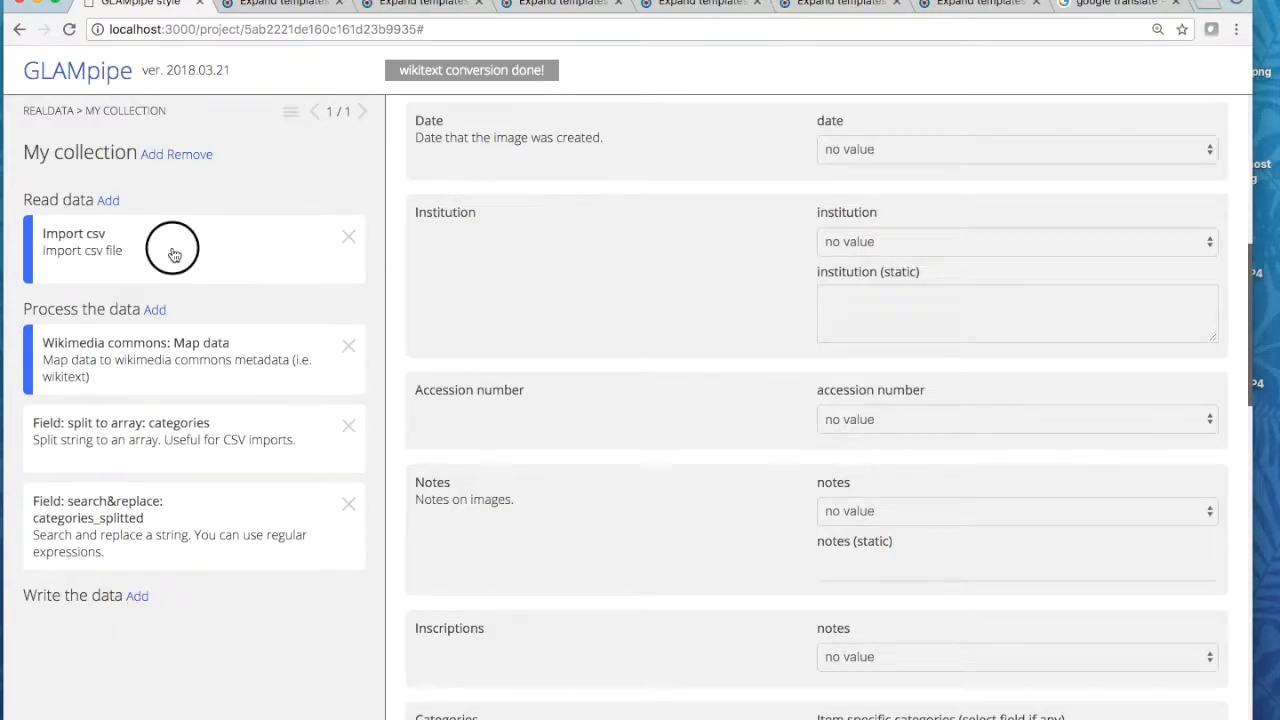
scroll(897, 237, "up", 3)
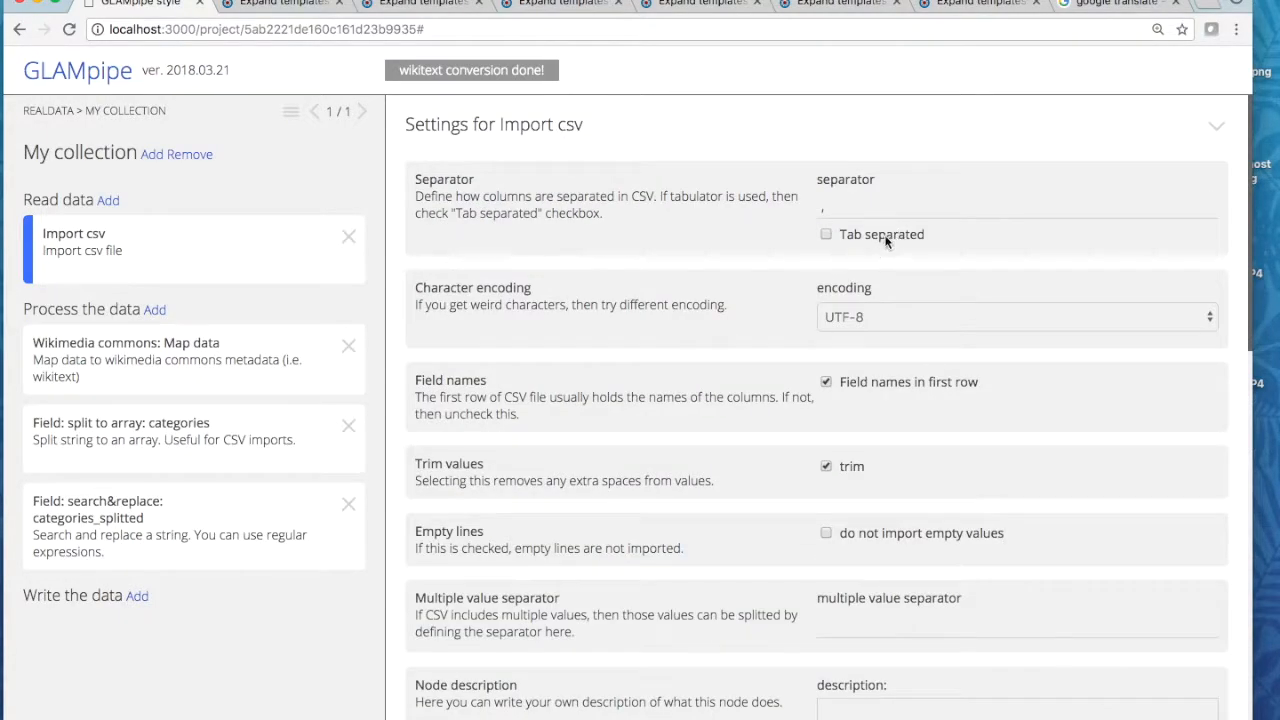
left_click(867, 129)
left_click(1124, 186)
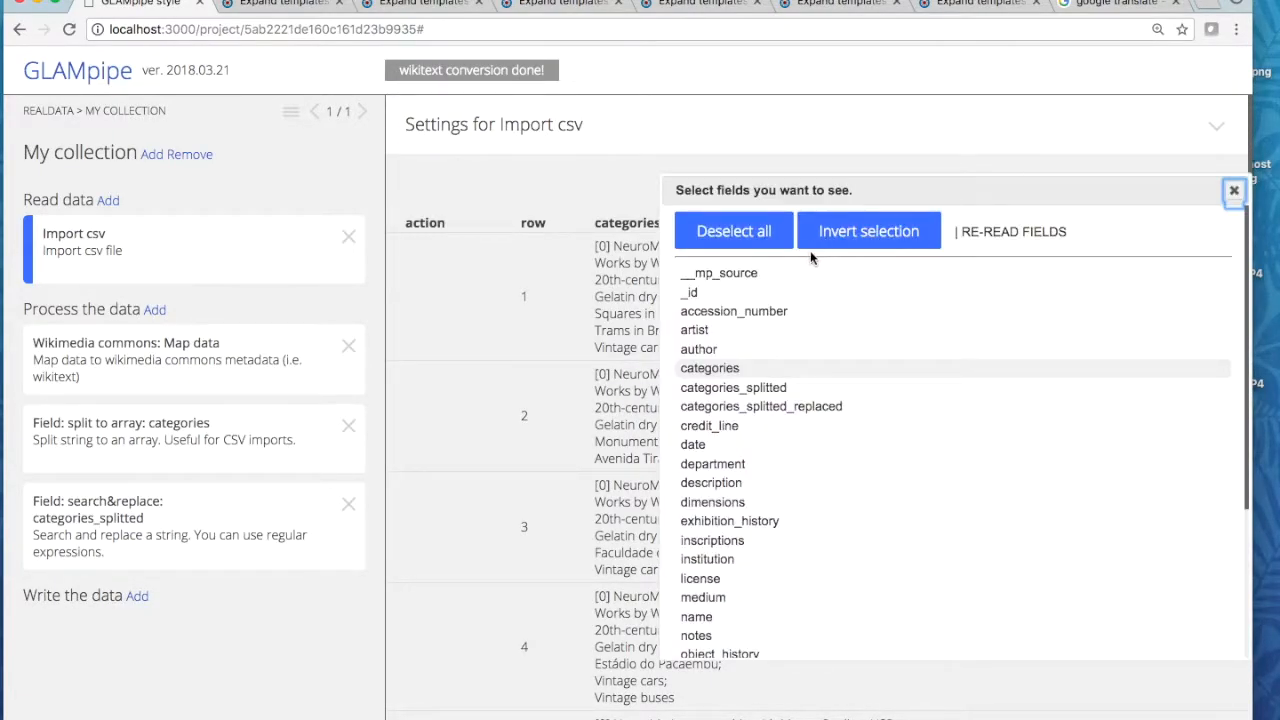
left_click(760, 232)
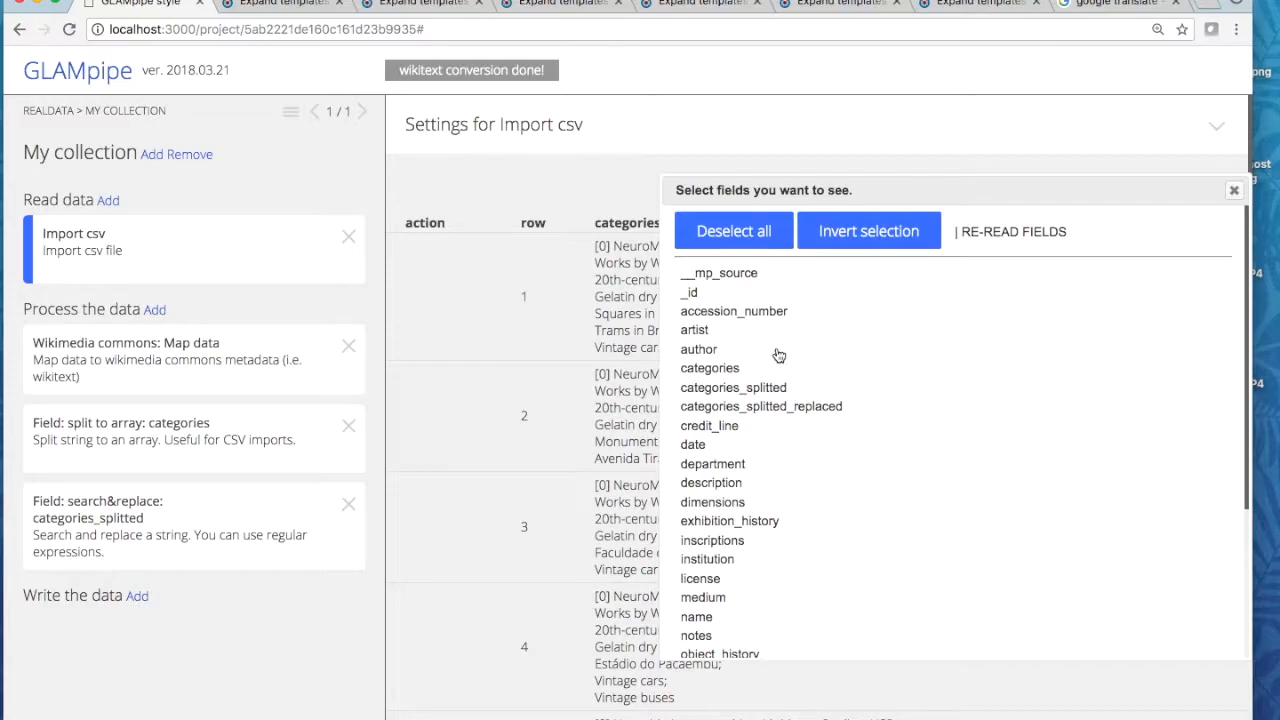
scroll(780, 385, "down", 3)
left_click(714, 566)
left_click(1236, 193)
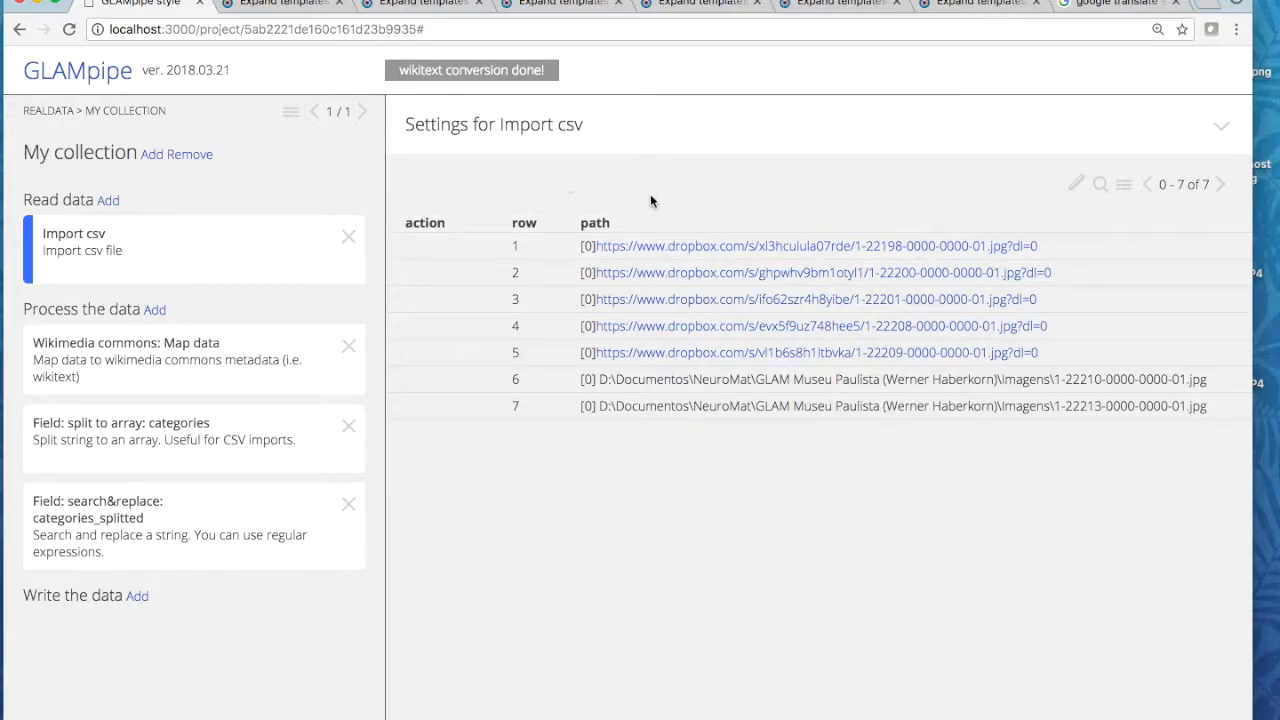
left_click(605, 249)
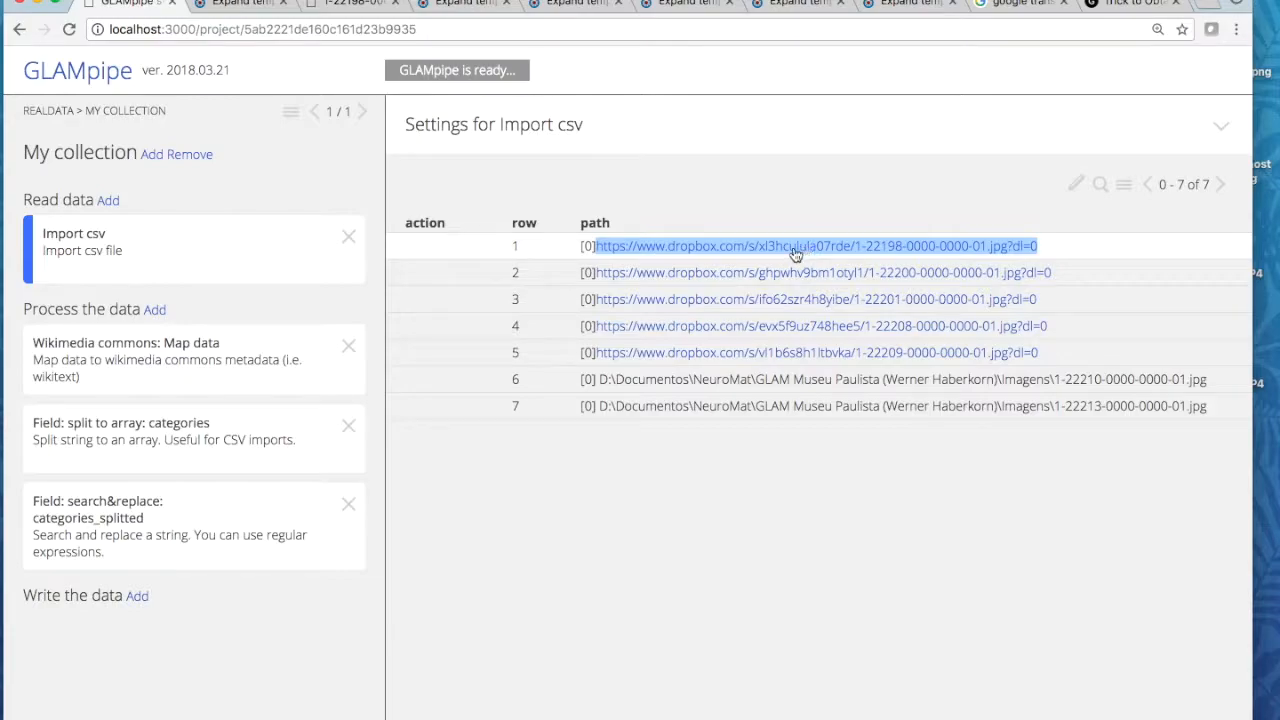
Create a search&replace node for the path field with path_replaced as the output field
left_click(158, 313)
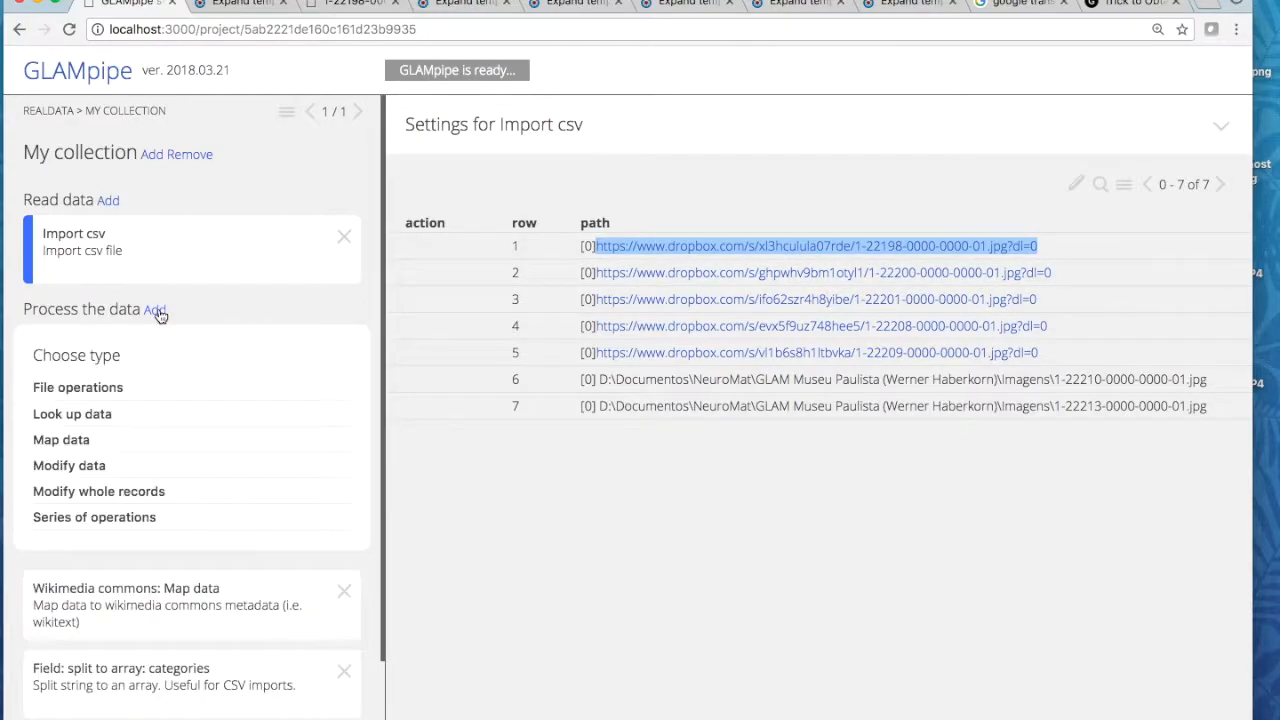
left_click(76, 468)
scroll(206, 497, "down", 4)
scroll(206, 513, "down", 2)
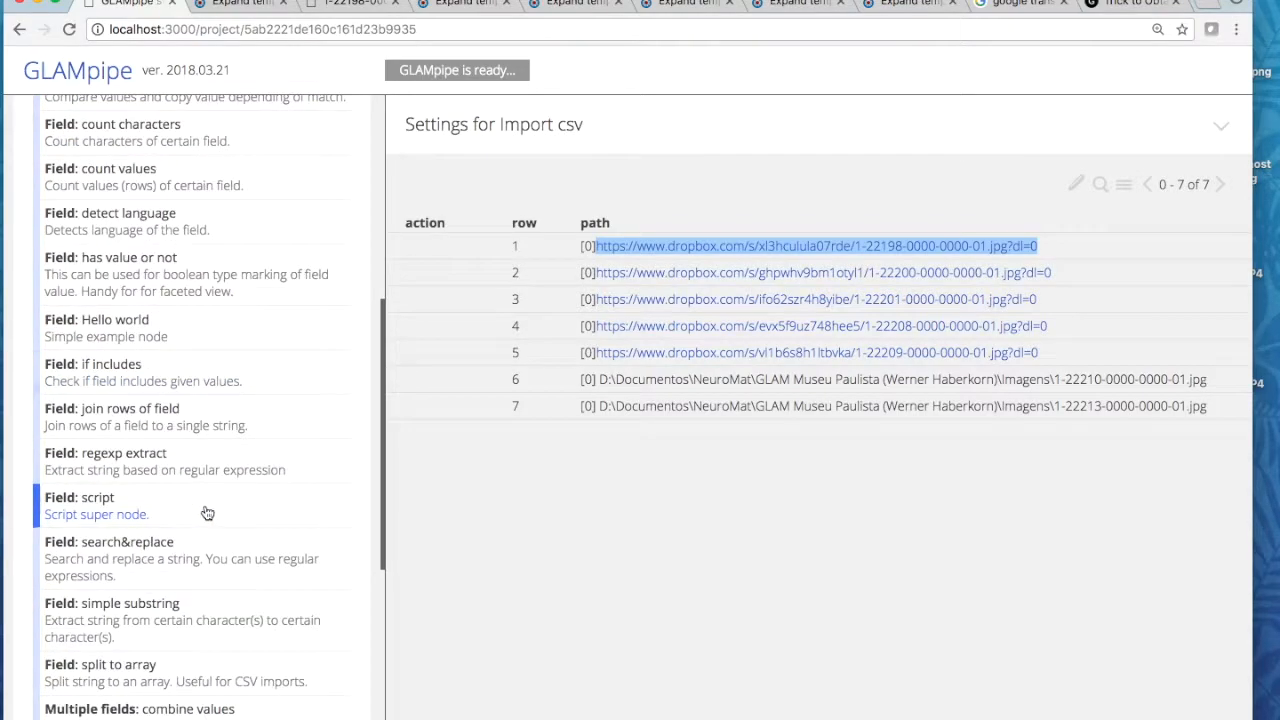
left_click(121, 546)
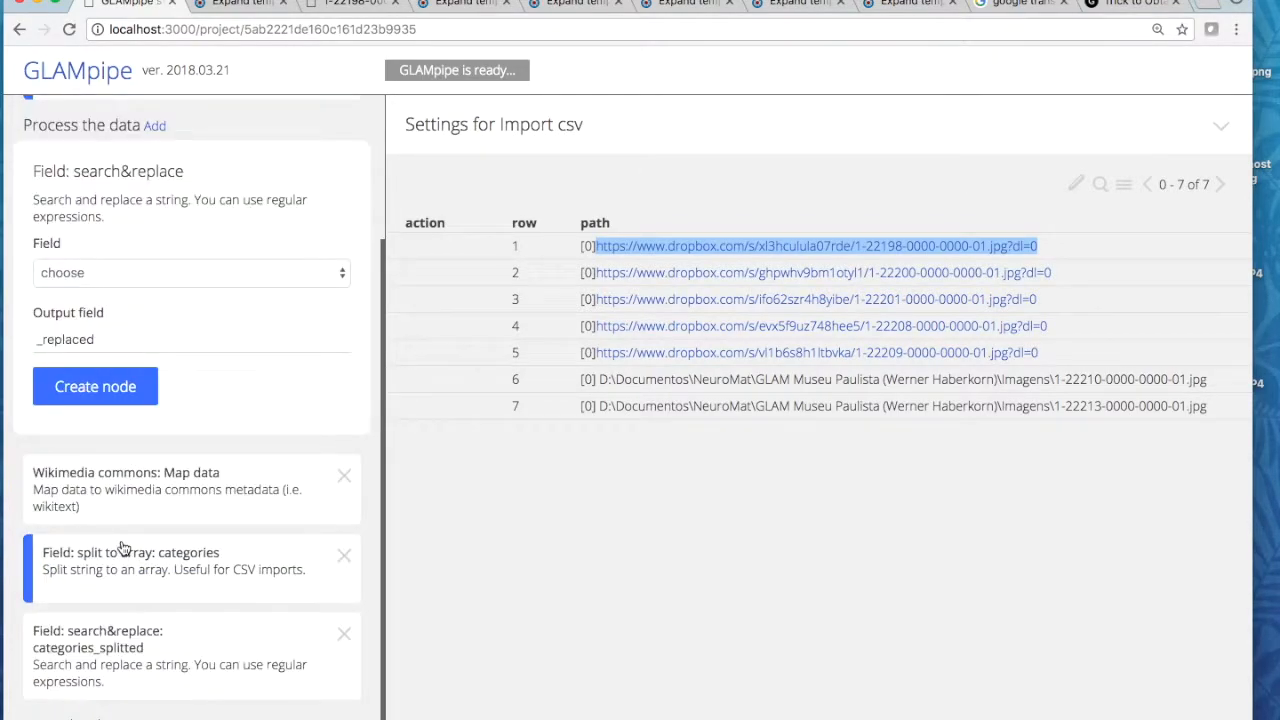
left_click(213, 274)
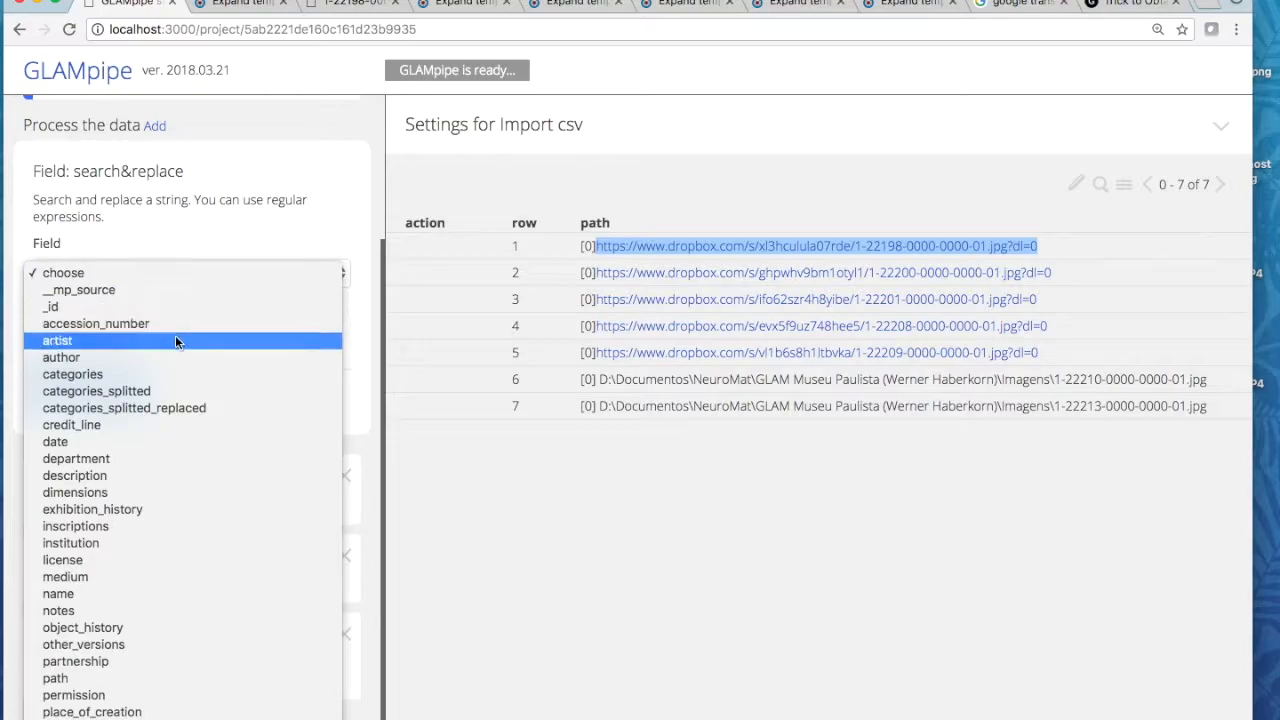
scroll(185, 440, "down", 2)
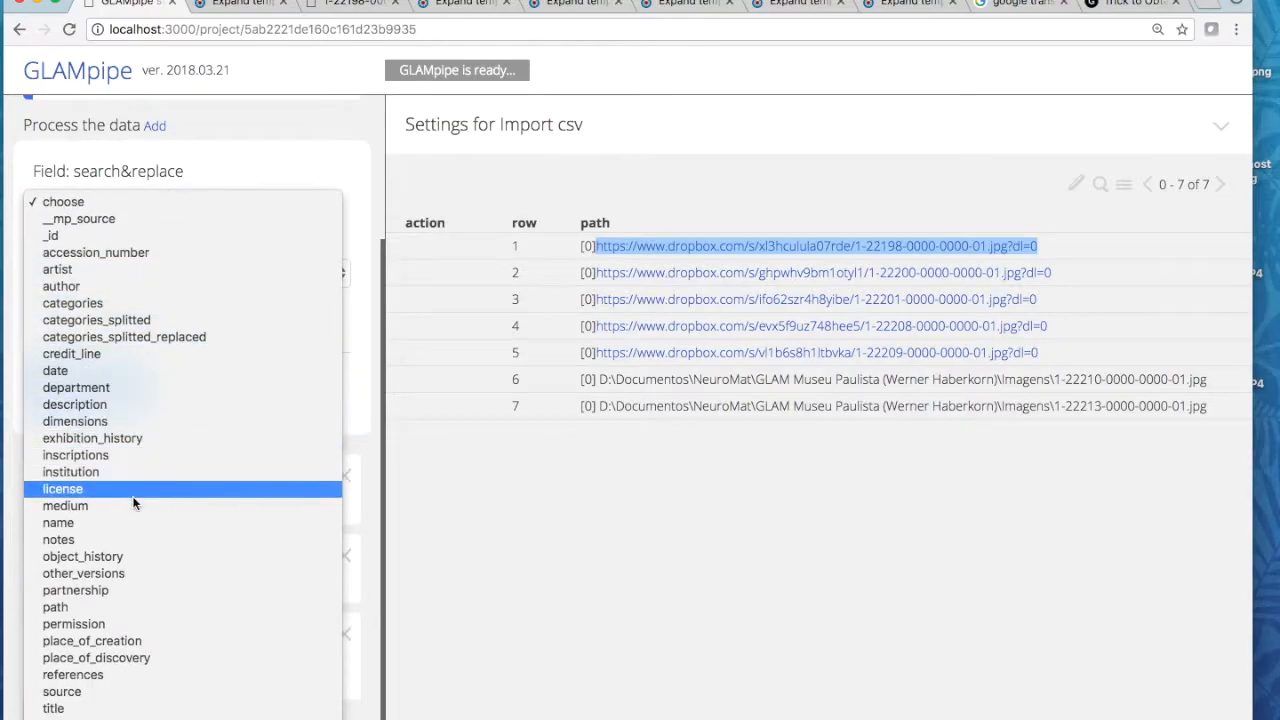
left_click(122, 605)
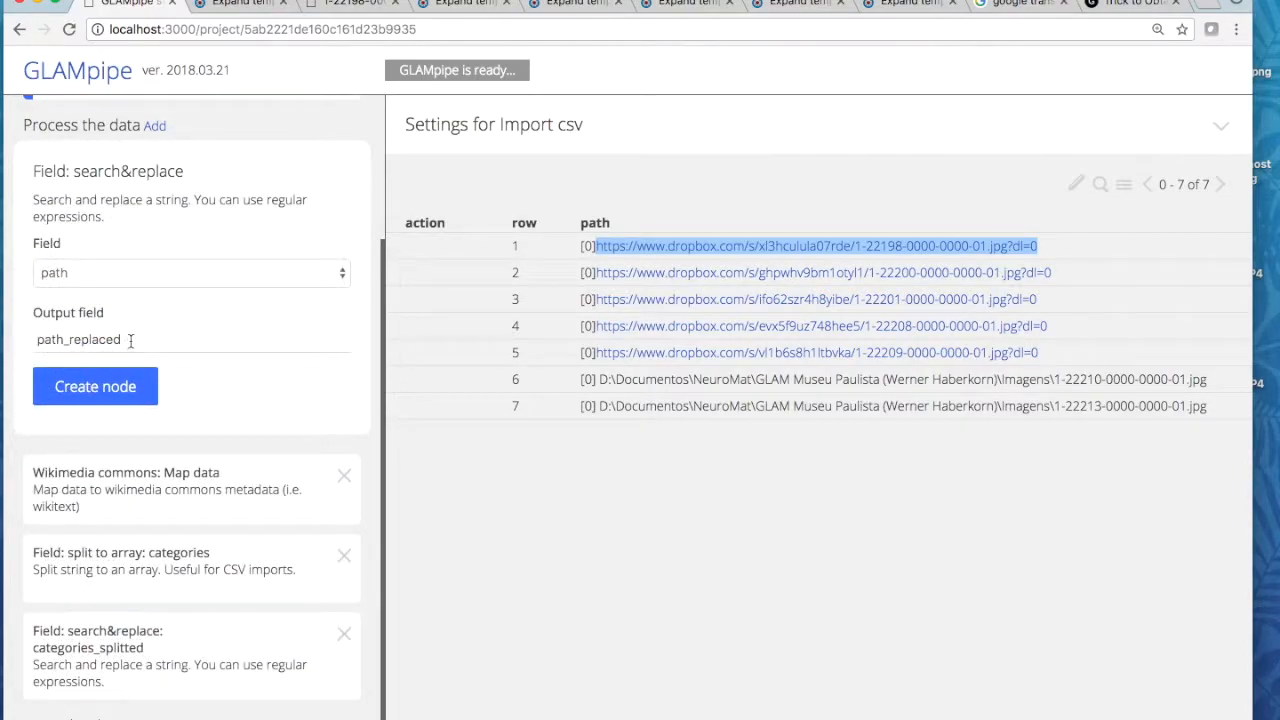
left_click(93, 387)
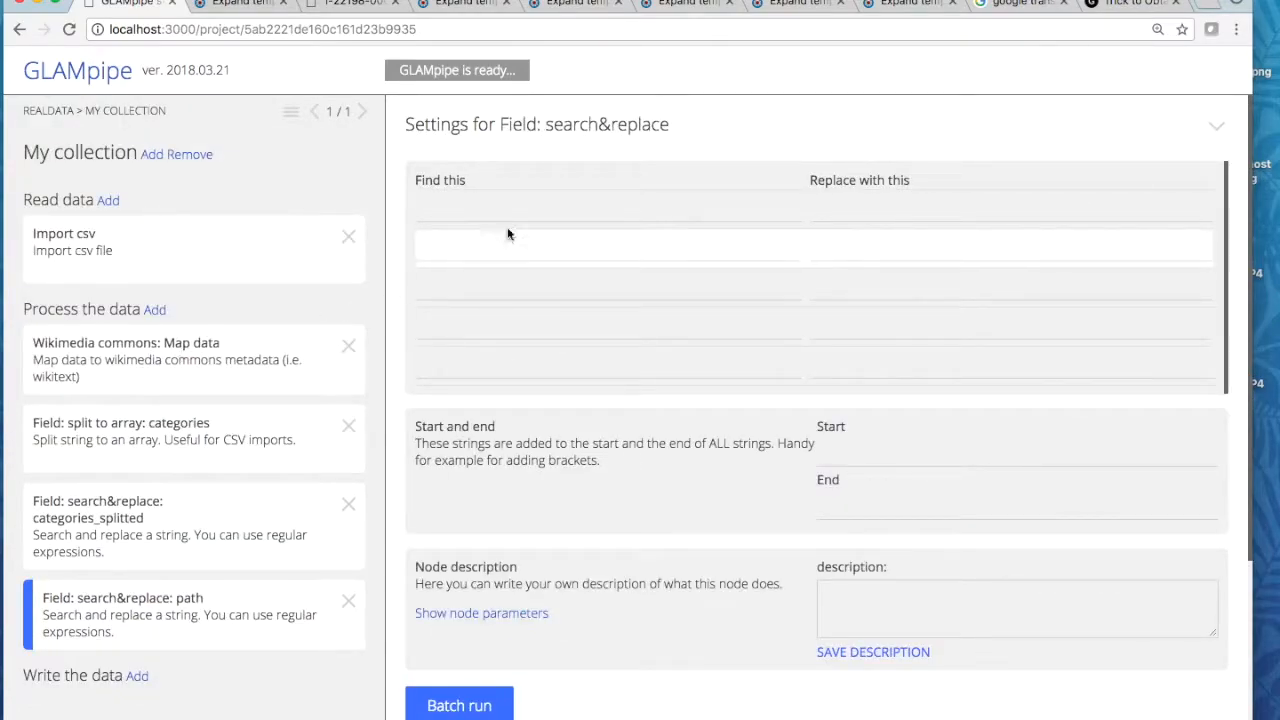
left_click(889, 208)
type("dl.dropboxusercontent.com")
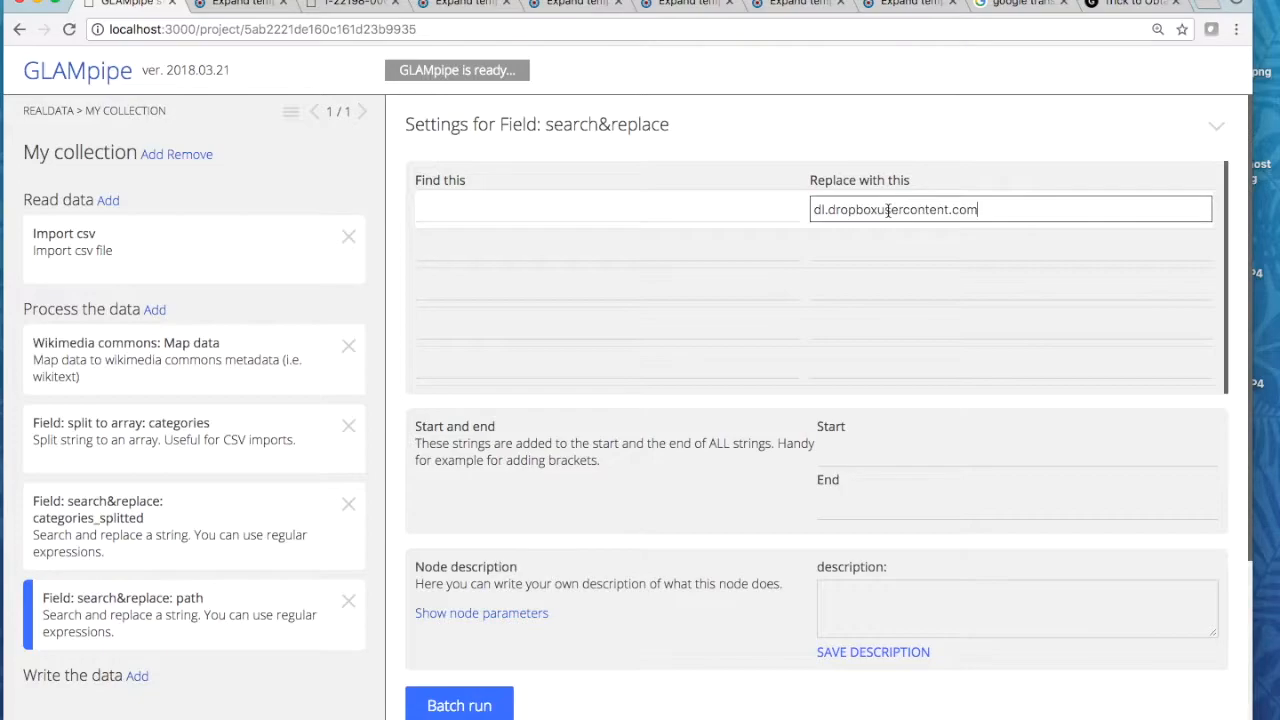
scroll(841, 441, "down", 3)
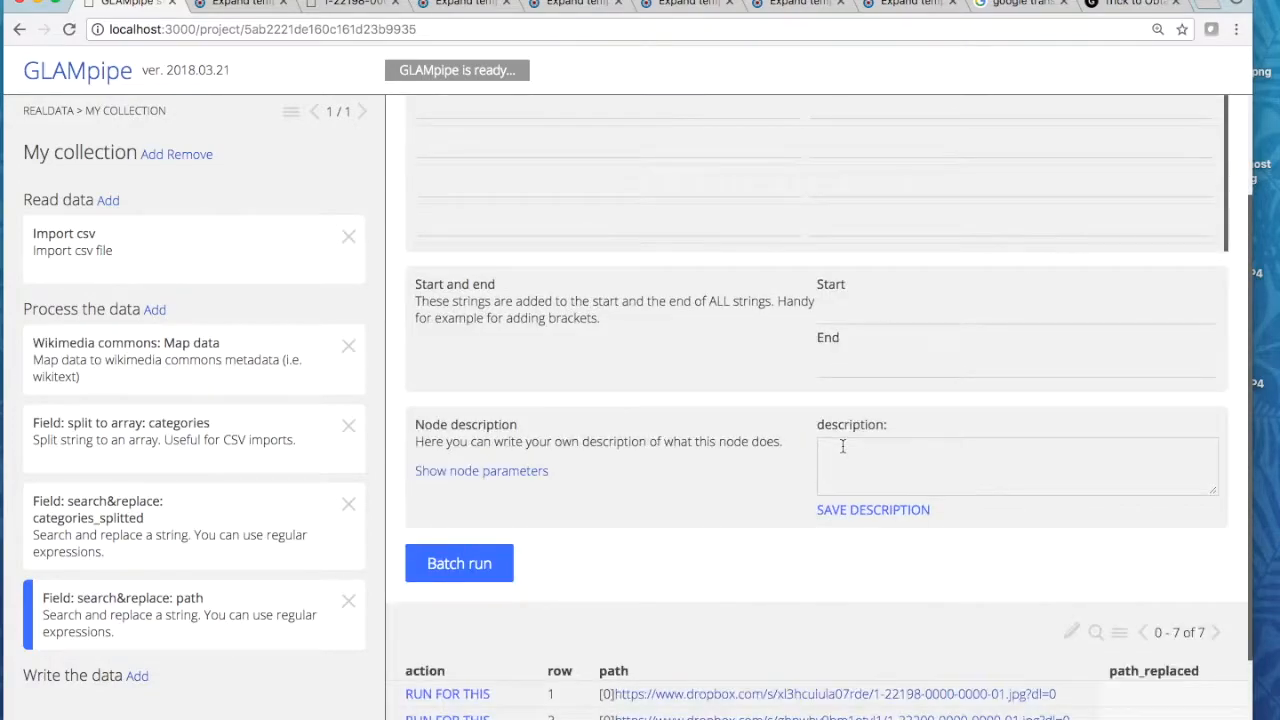
scroll(841, 446, "up", 3)
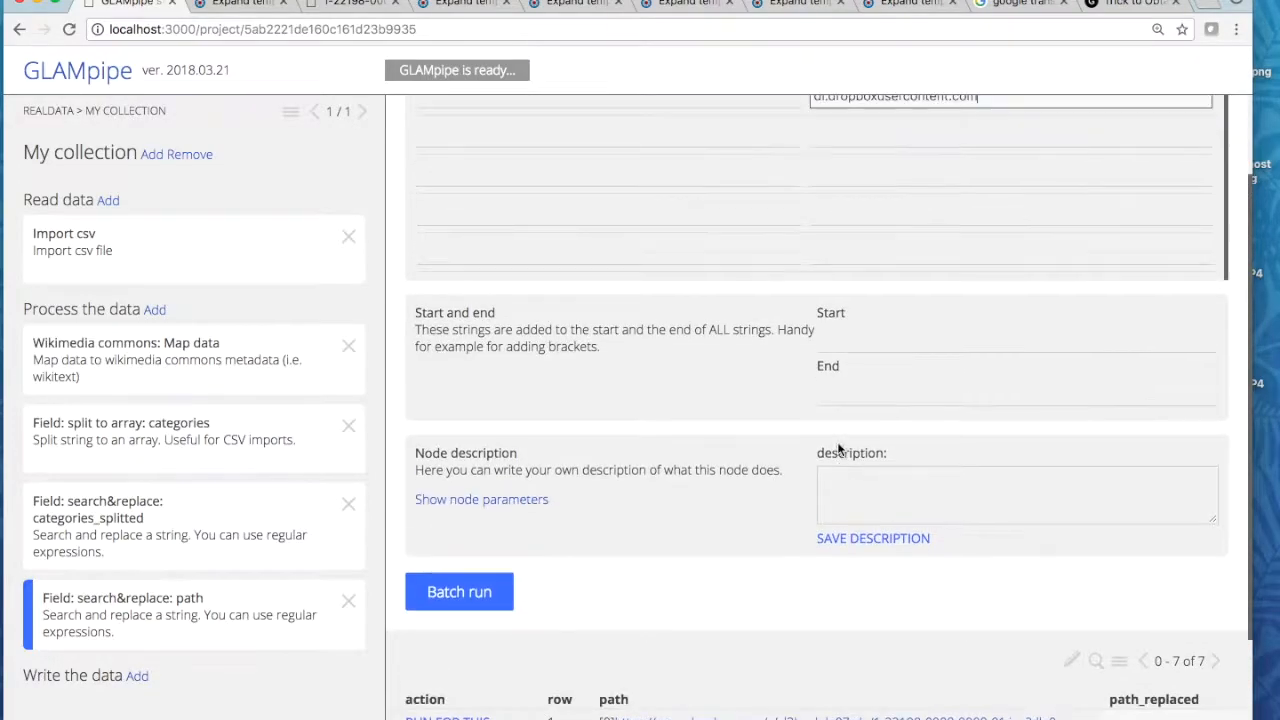
left_click(511, 208)
type("www.dro")
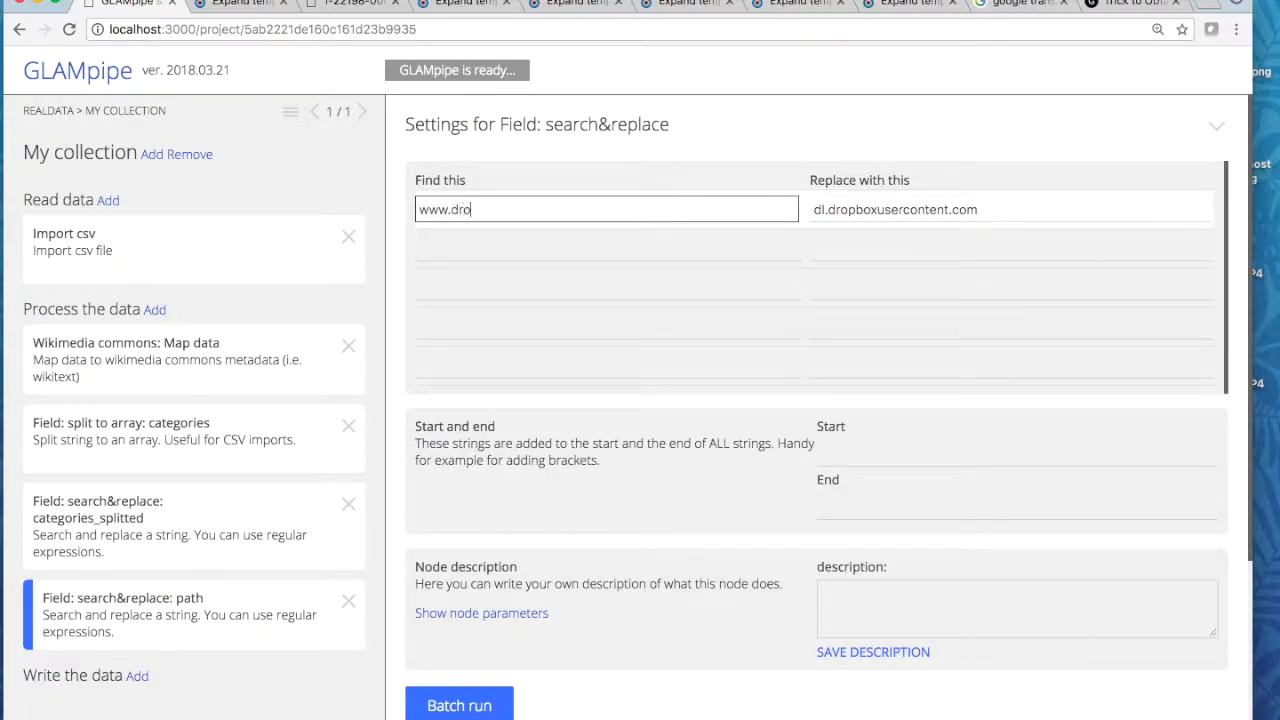
type("pbox.com")
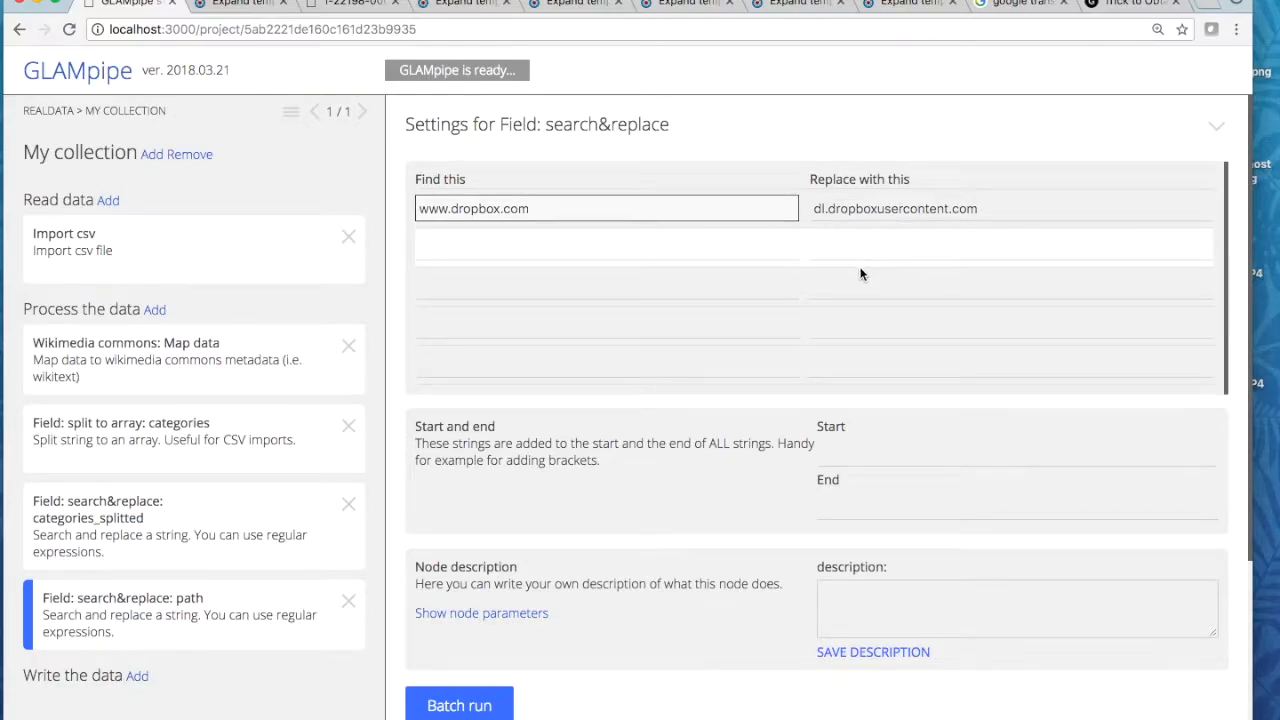
Test the path replacement on row 1 by opening its new image link, and batch run the replacement on all rows
scroll(633, 554, "down", 5)
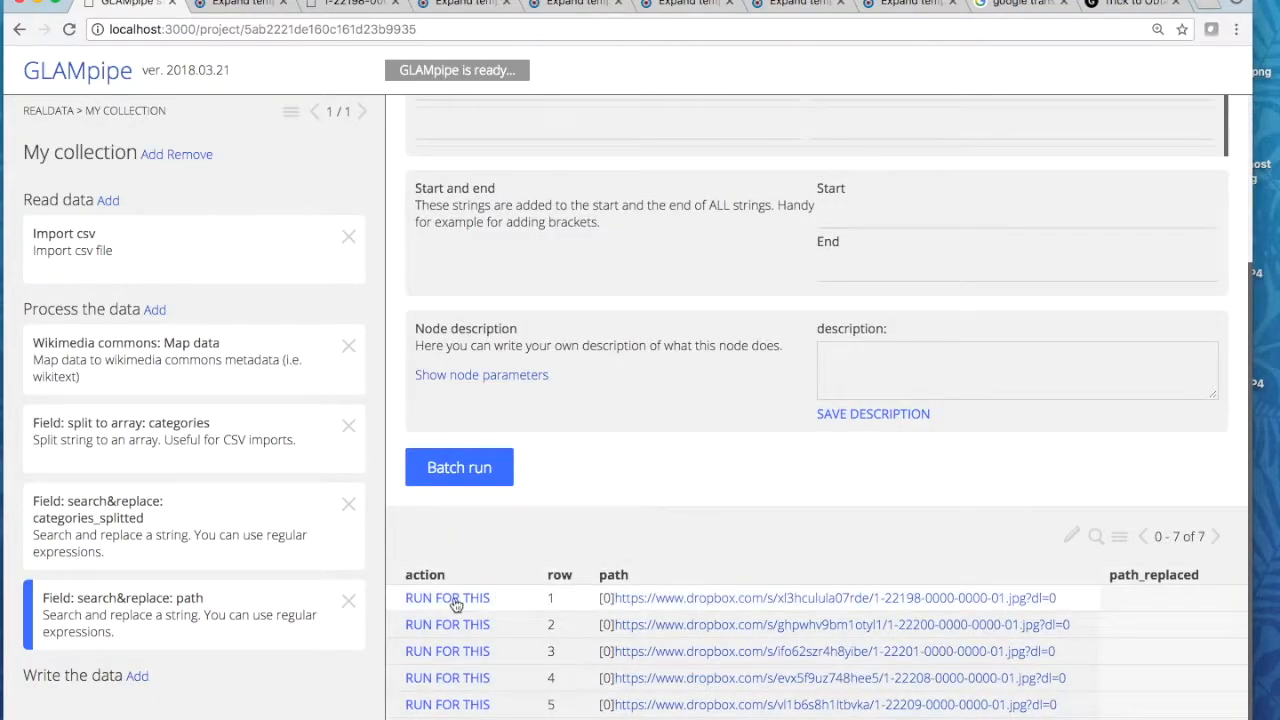
left_click(455, 600)
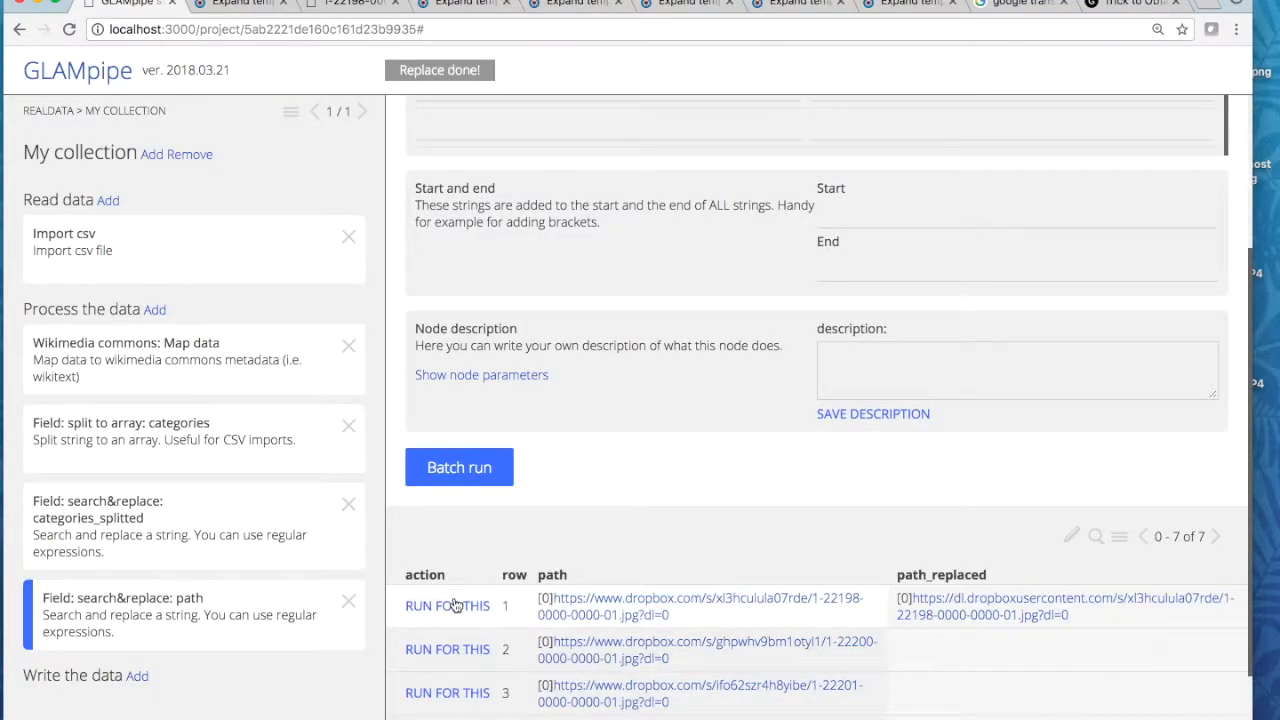
left_click(963, 606)
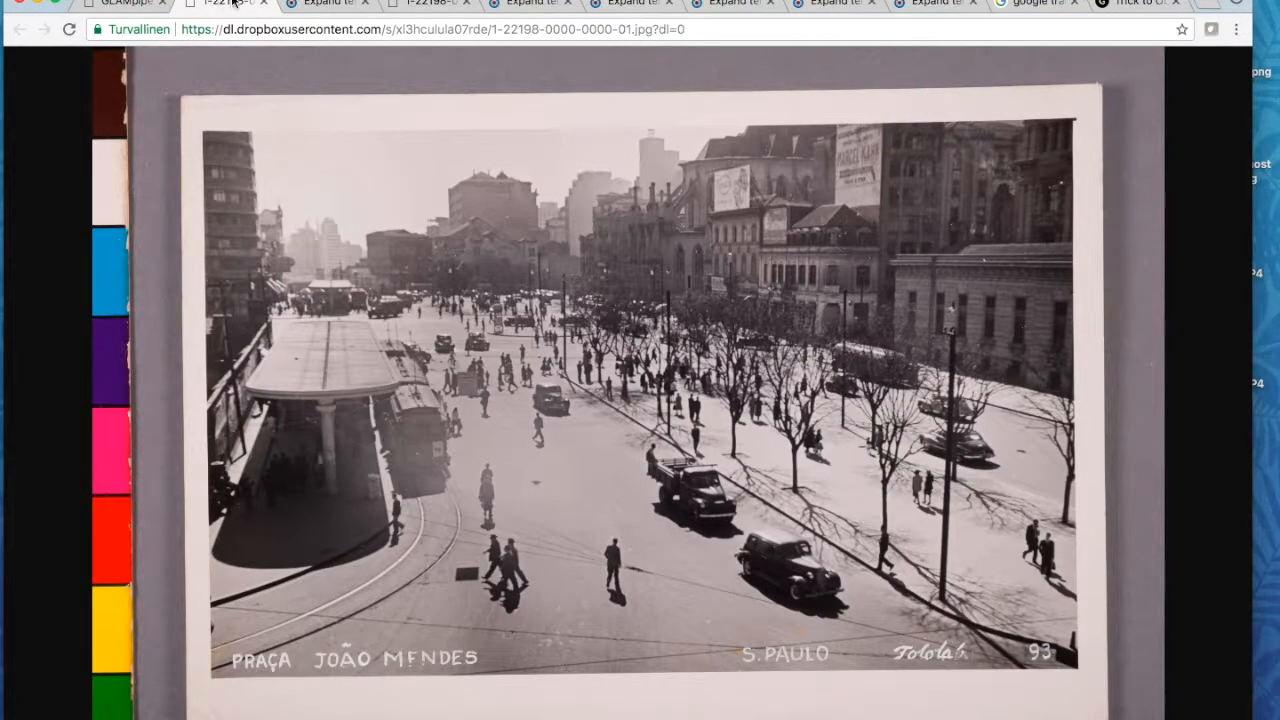
left_click(264, 3)
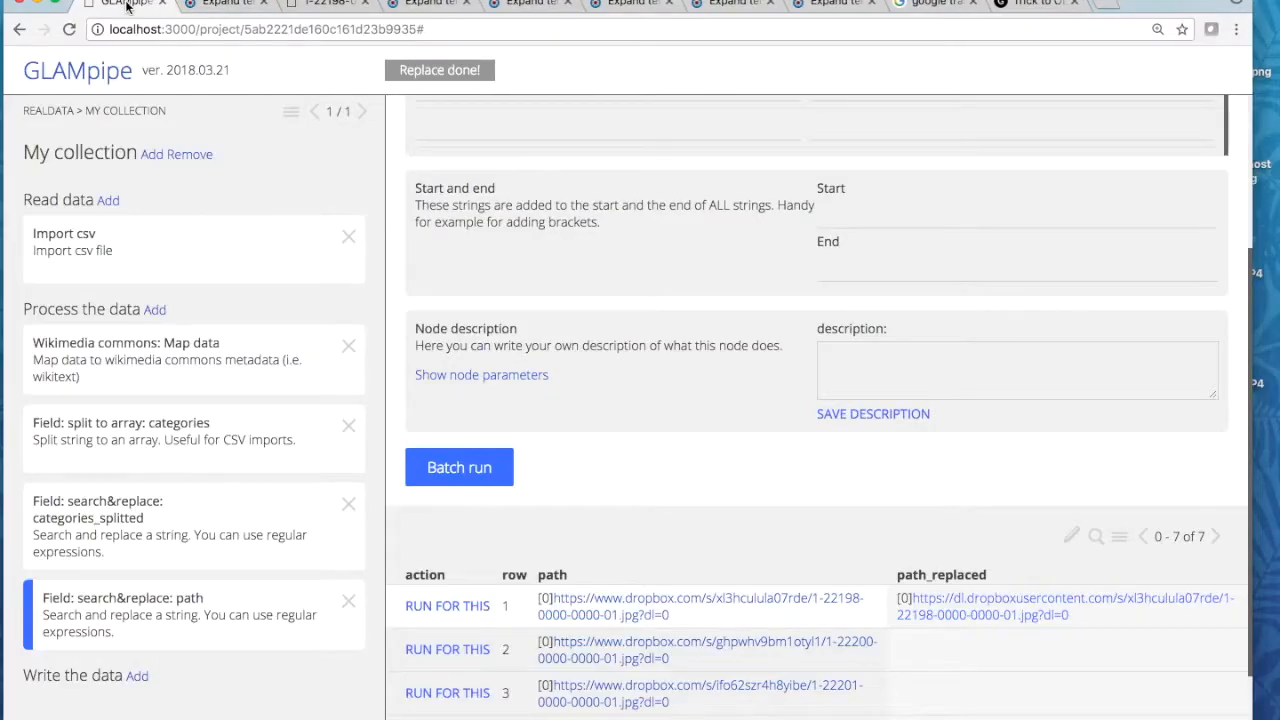
left_click(462, 470)
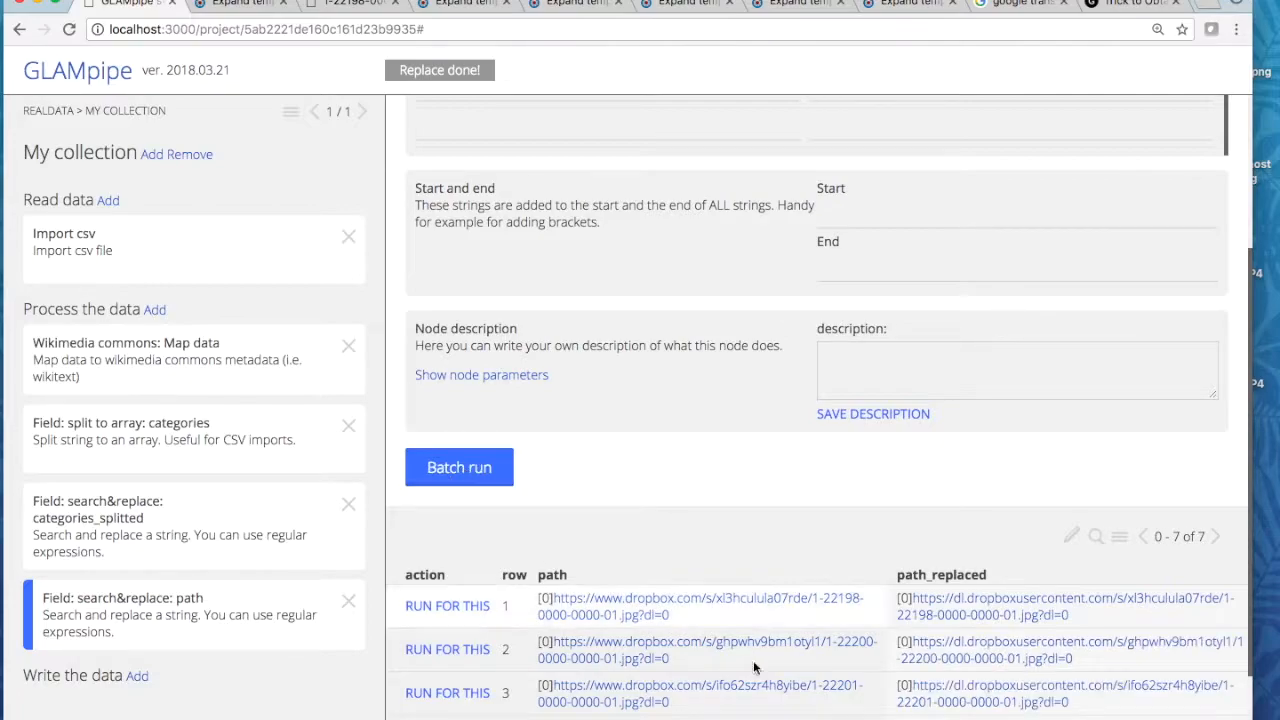
Create a Download file node that takes its URLs from the path_replaced field, with the suggested output fields
left_click(157, 310)
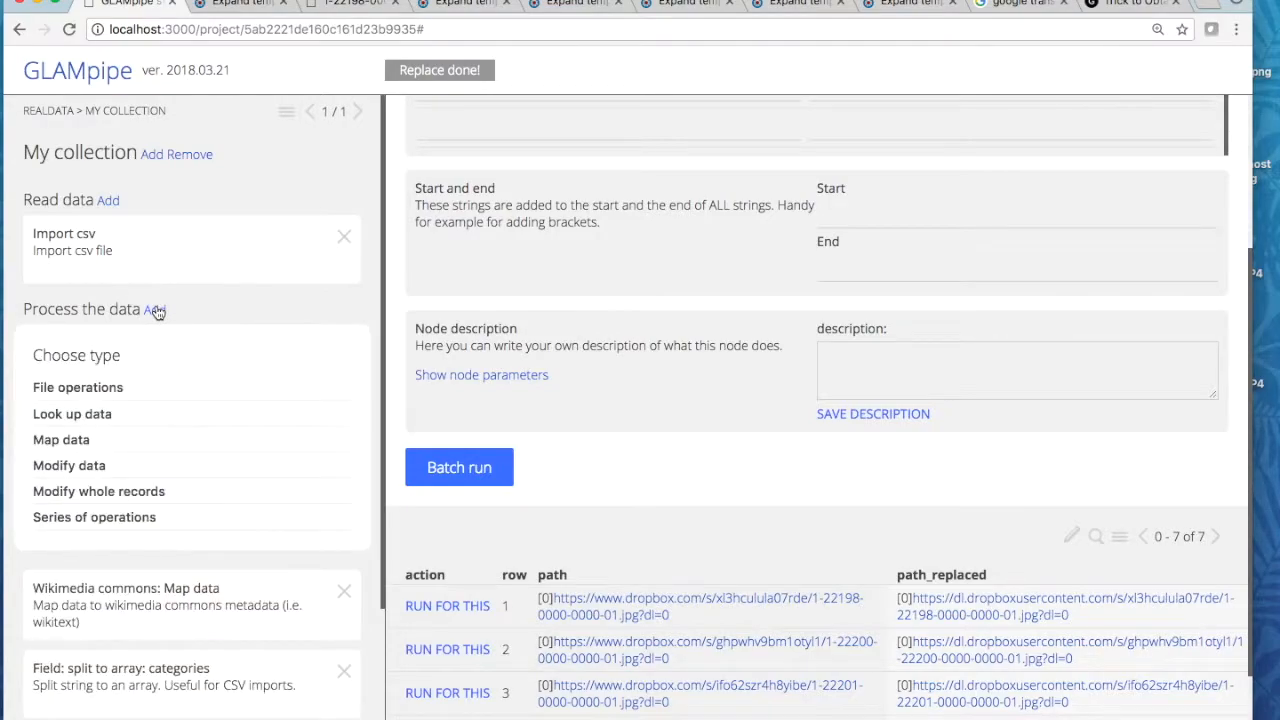
left_click(62, 391)
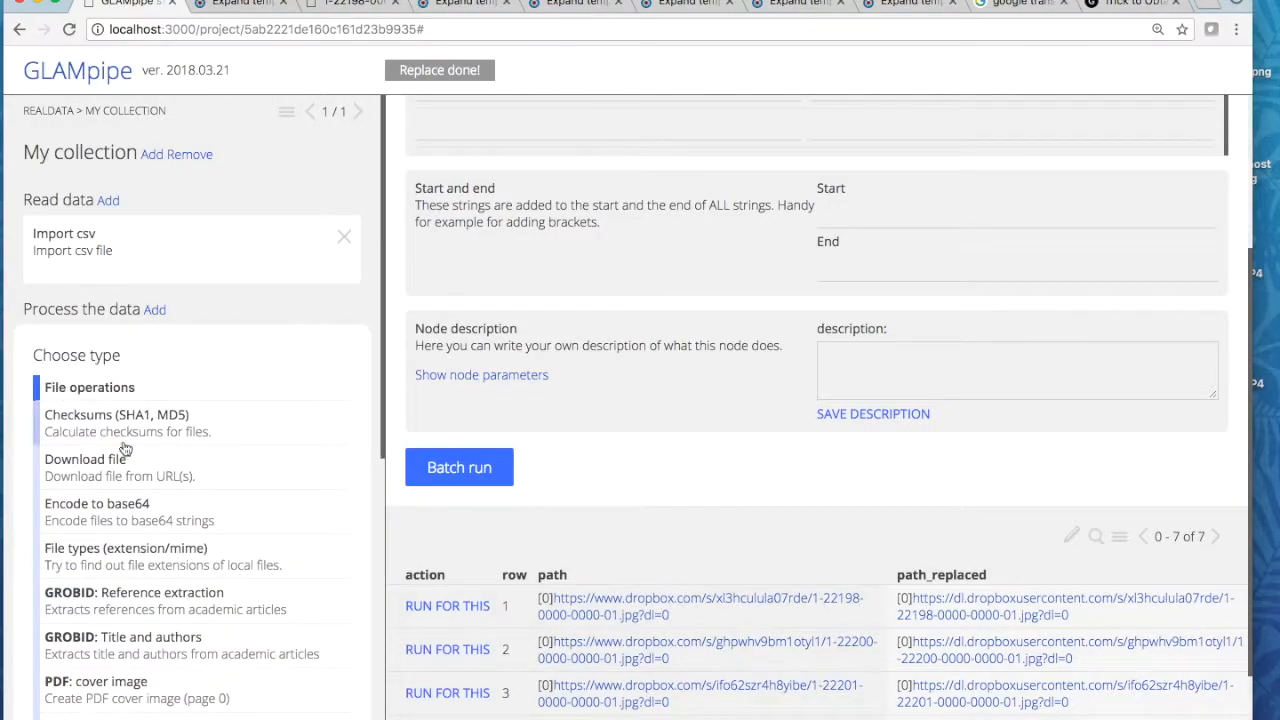
left_click(103, 473)
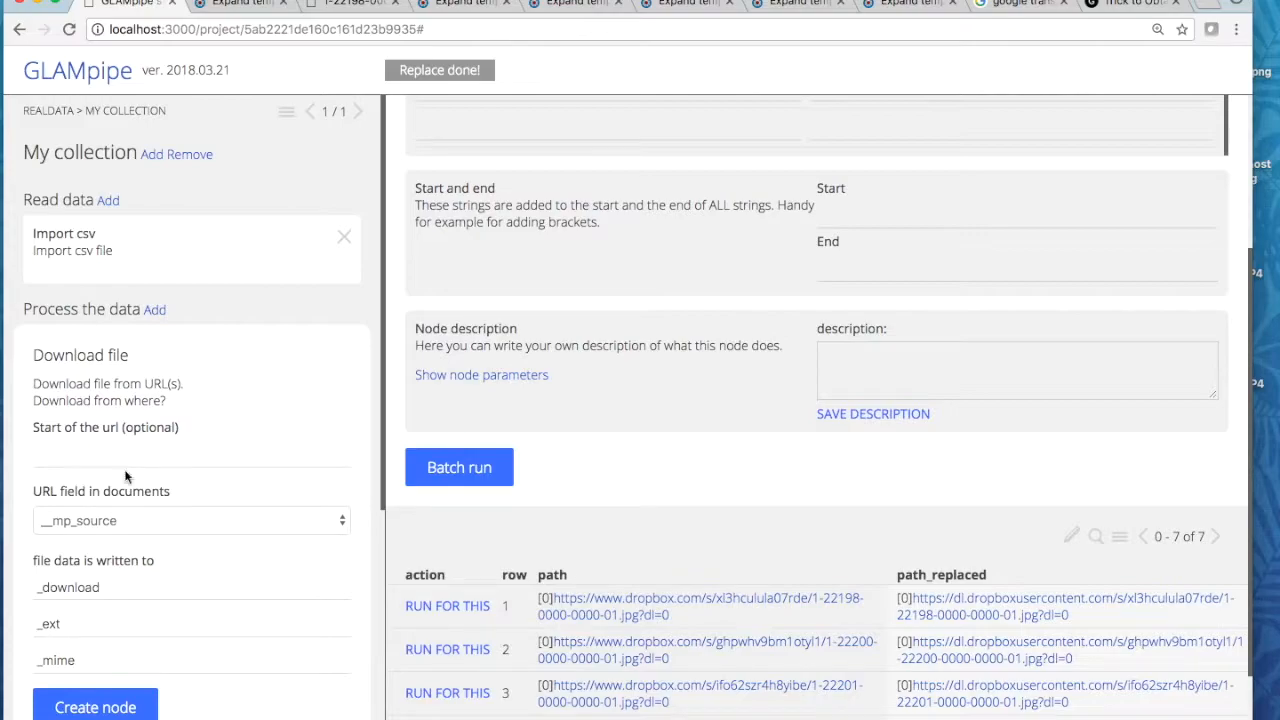
left_click(181, 521)
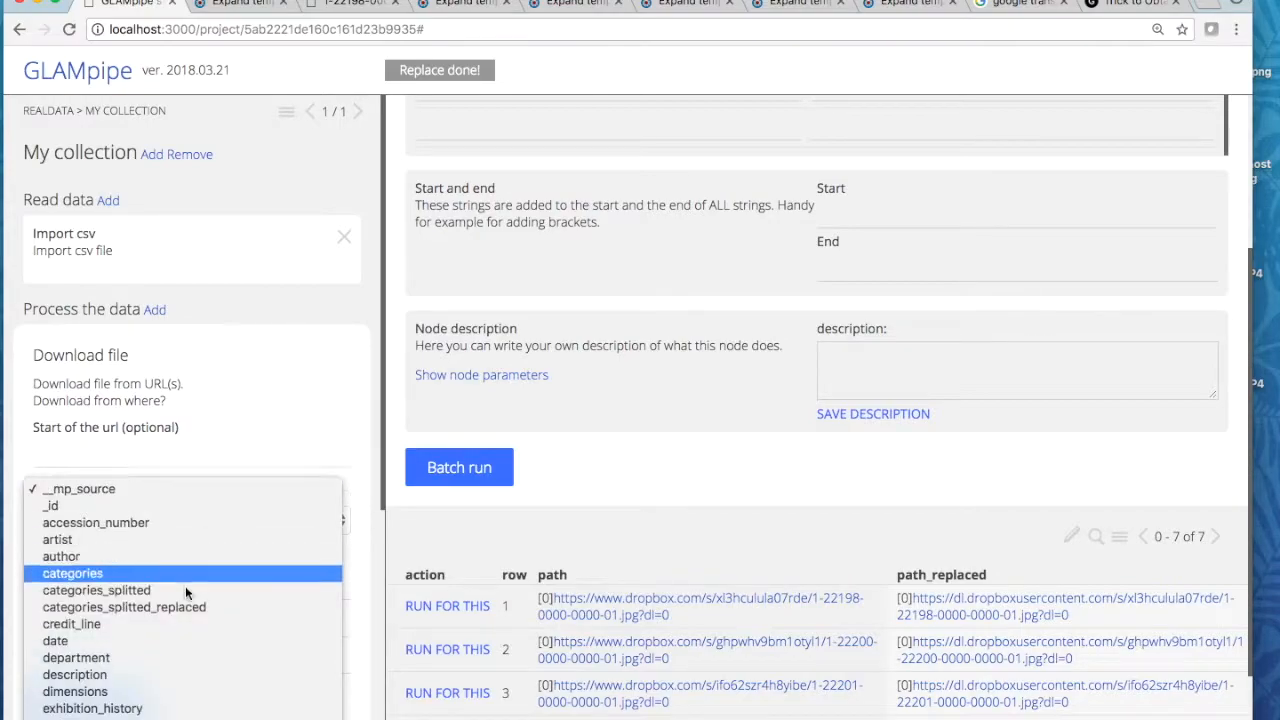
scroll(184, 586, "down", 5)
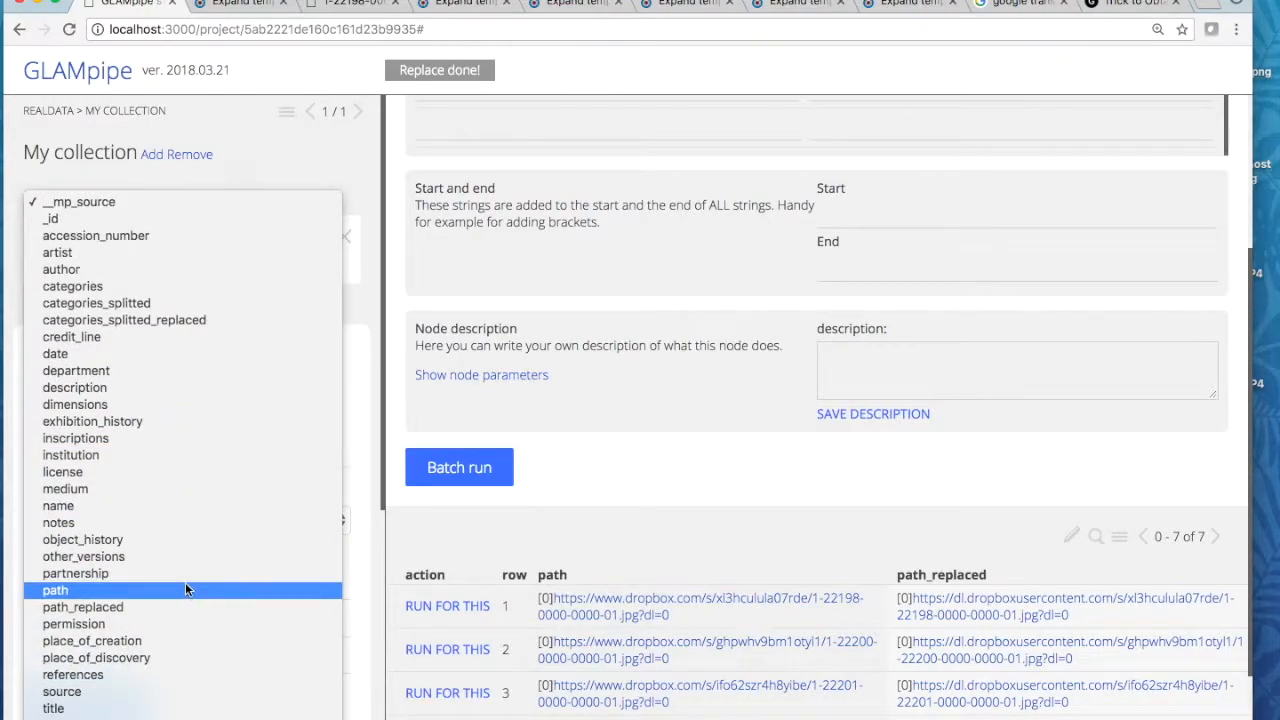
left_click(152, 605)
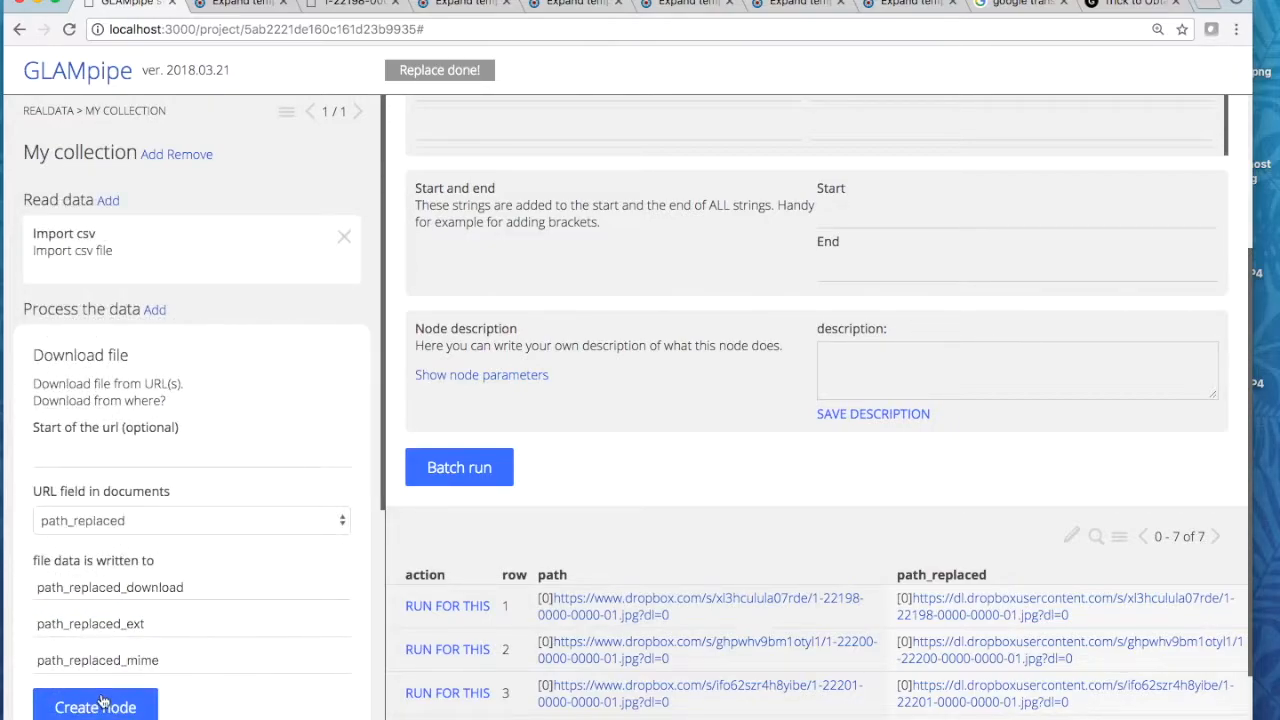
left_click(100, 706)
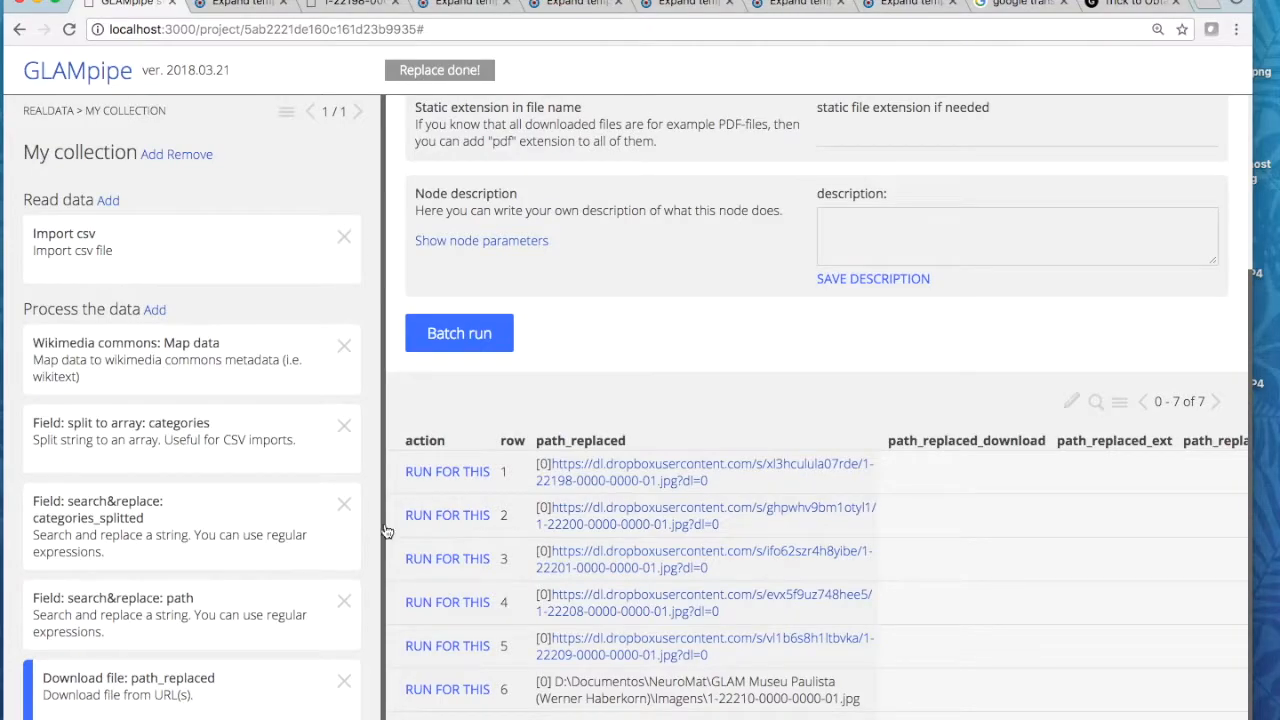
Run the file download for row 1 and check its saved file path in path_replaced_download
left_click(447, 472)
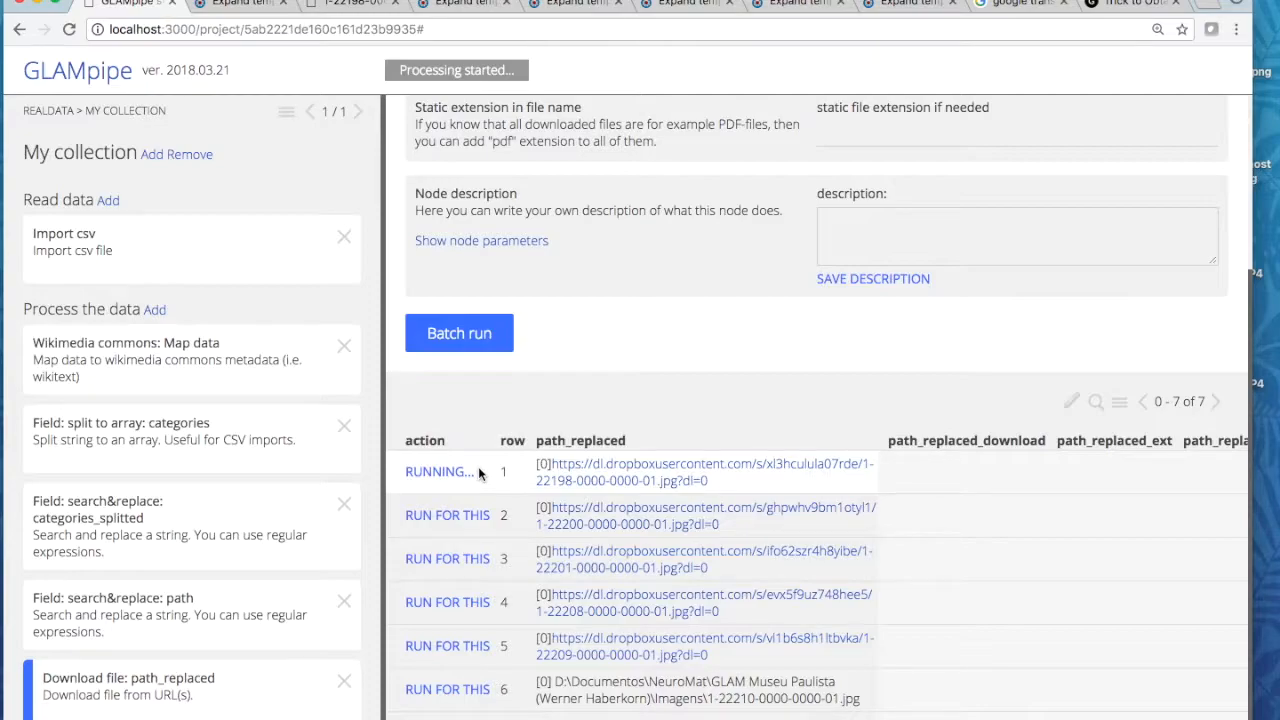
left_click_drag(510, 70, 400, 70)
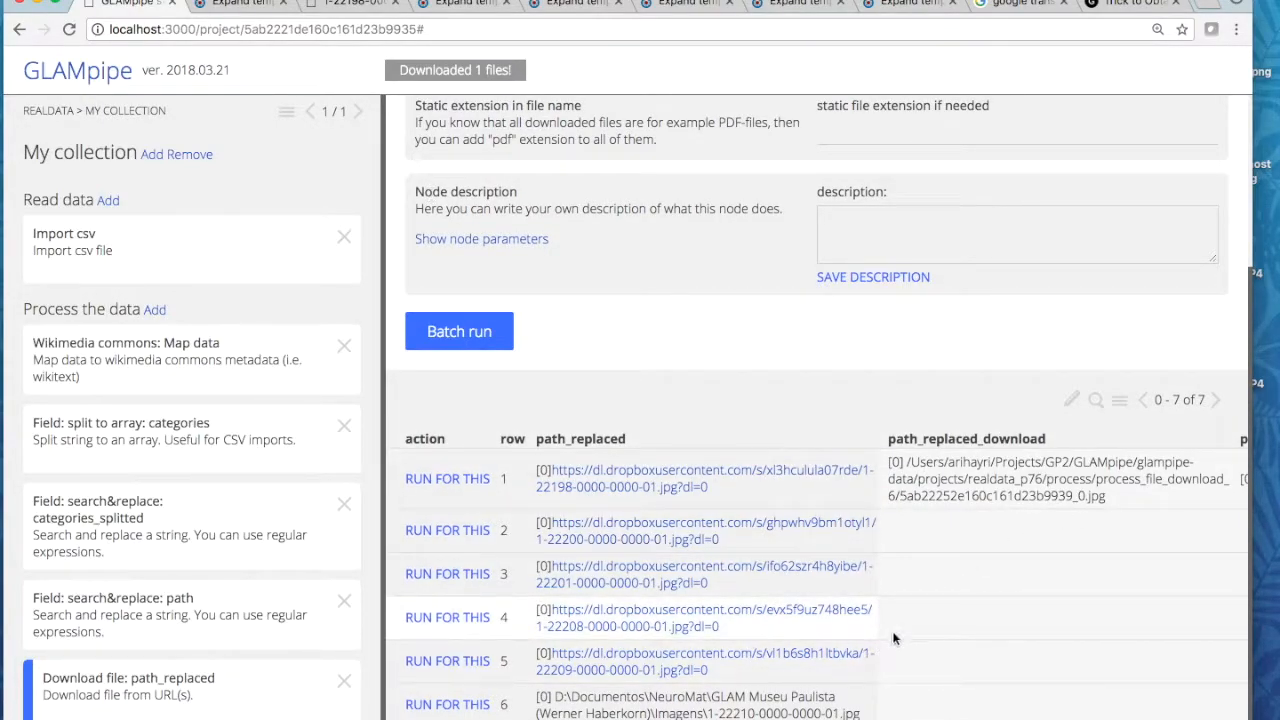
scroll(1043, 615, "down", 1)
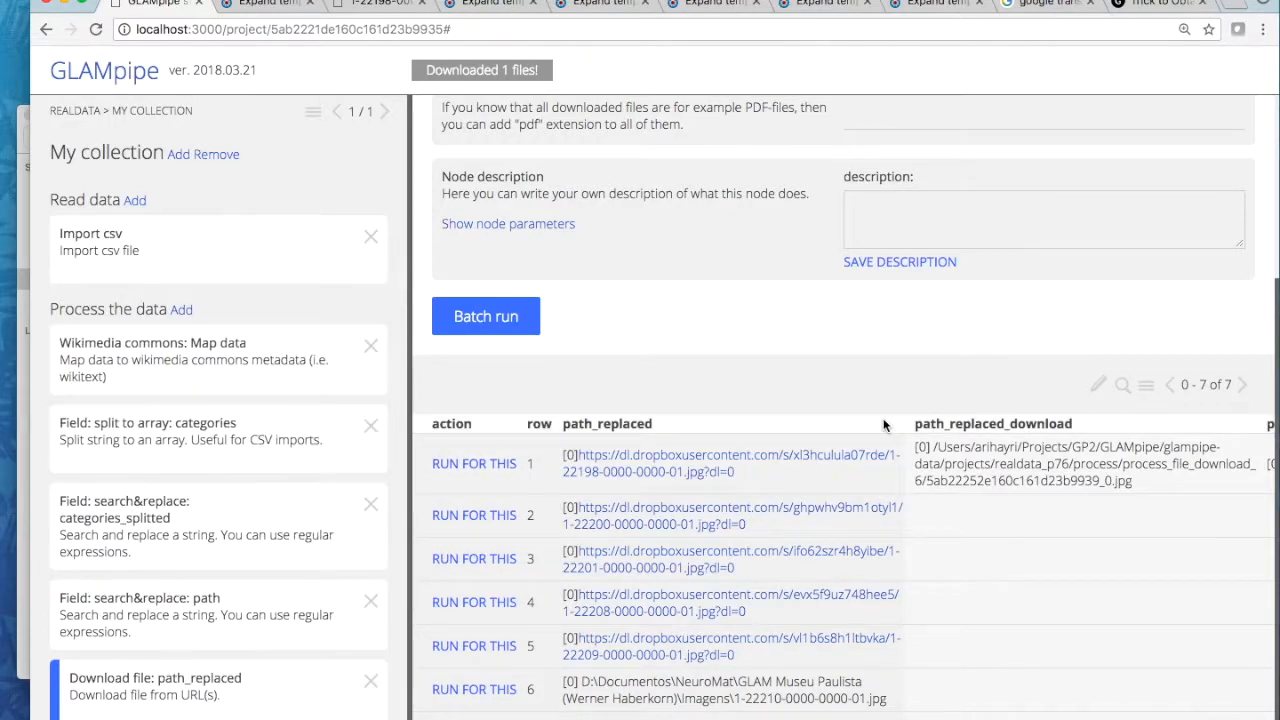
Consult the GLAMpipe workflow slide, and create a SHA1 Checksums node that reads path_replaced_download and writes to checksum
key("ctrl+Right")
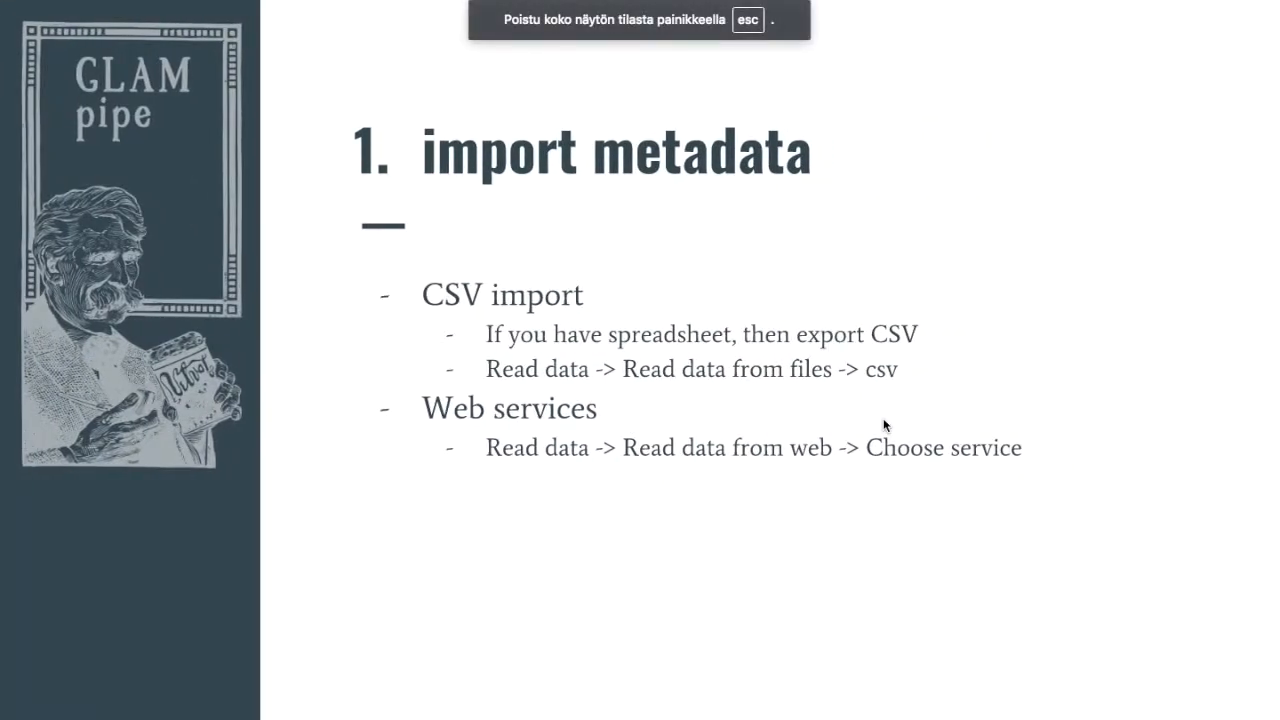
key("Left")
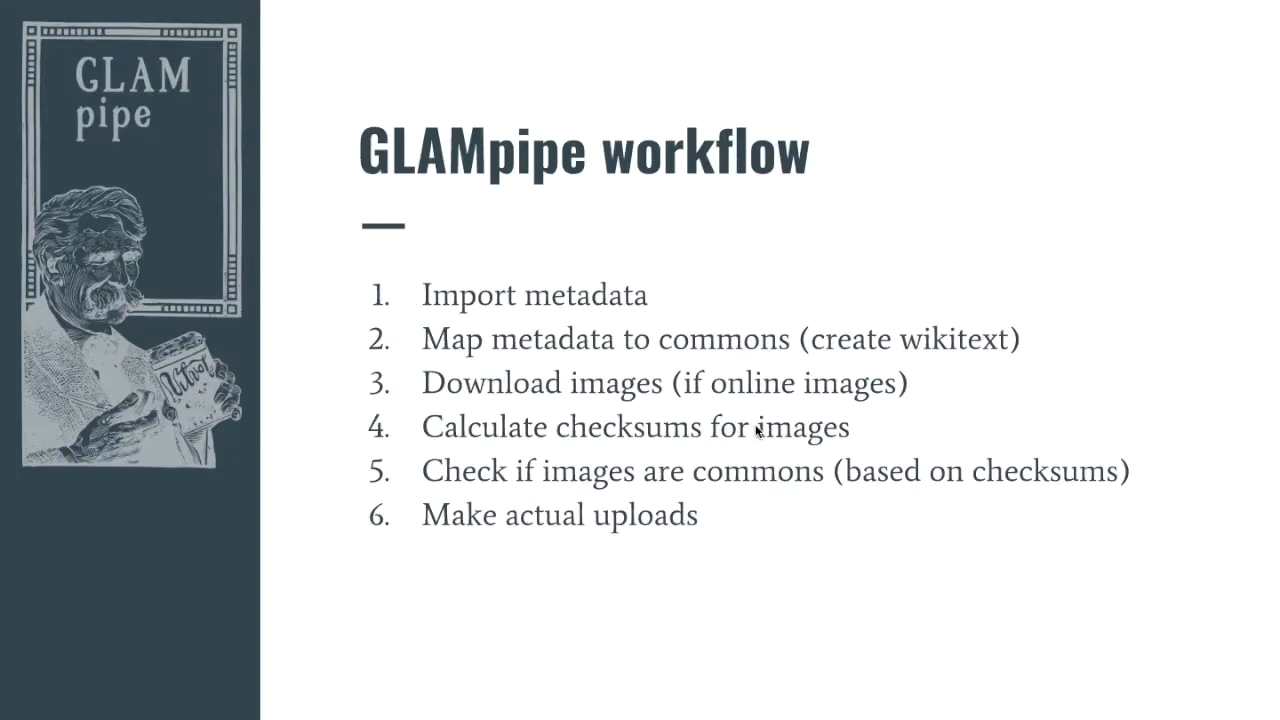
key("ctrl+Left")
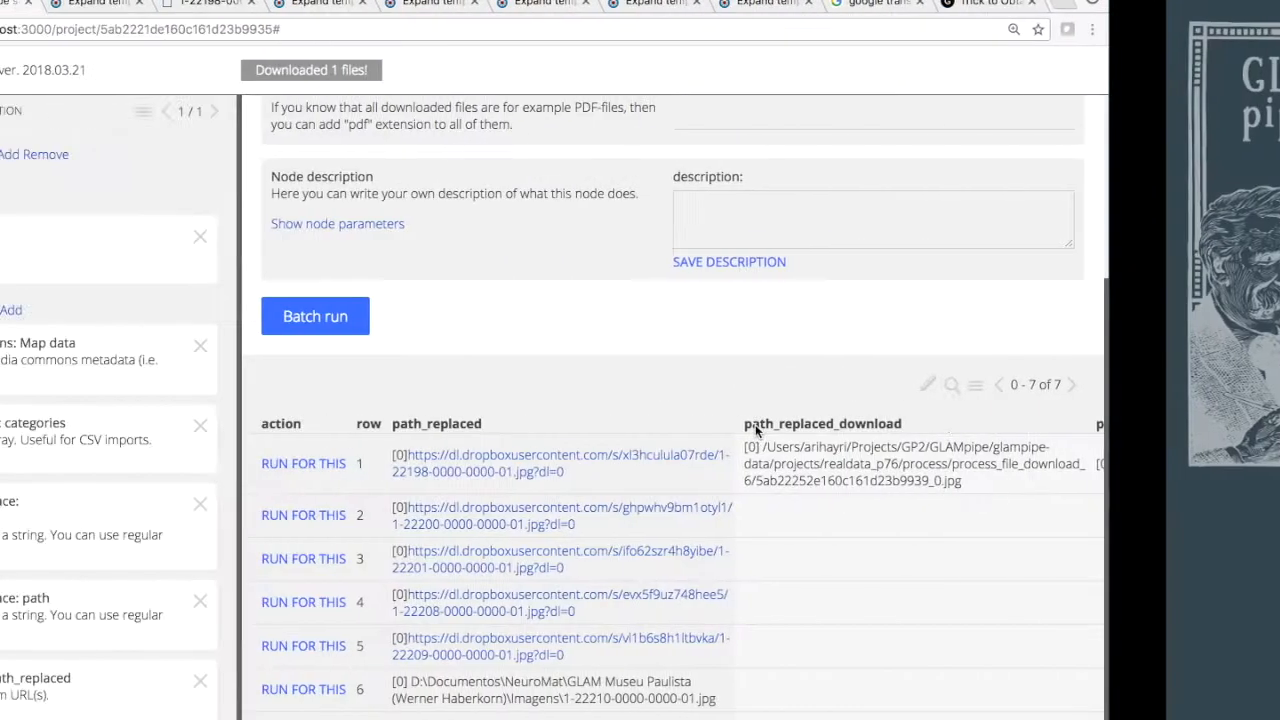
left_click(180, 309)
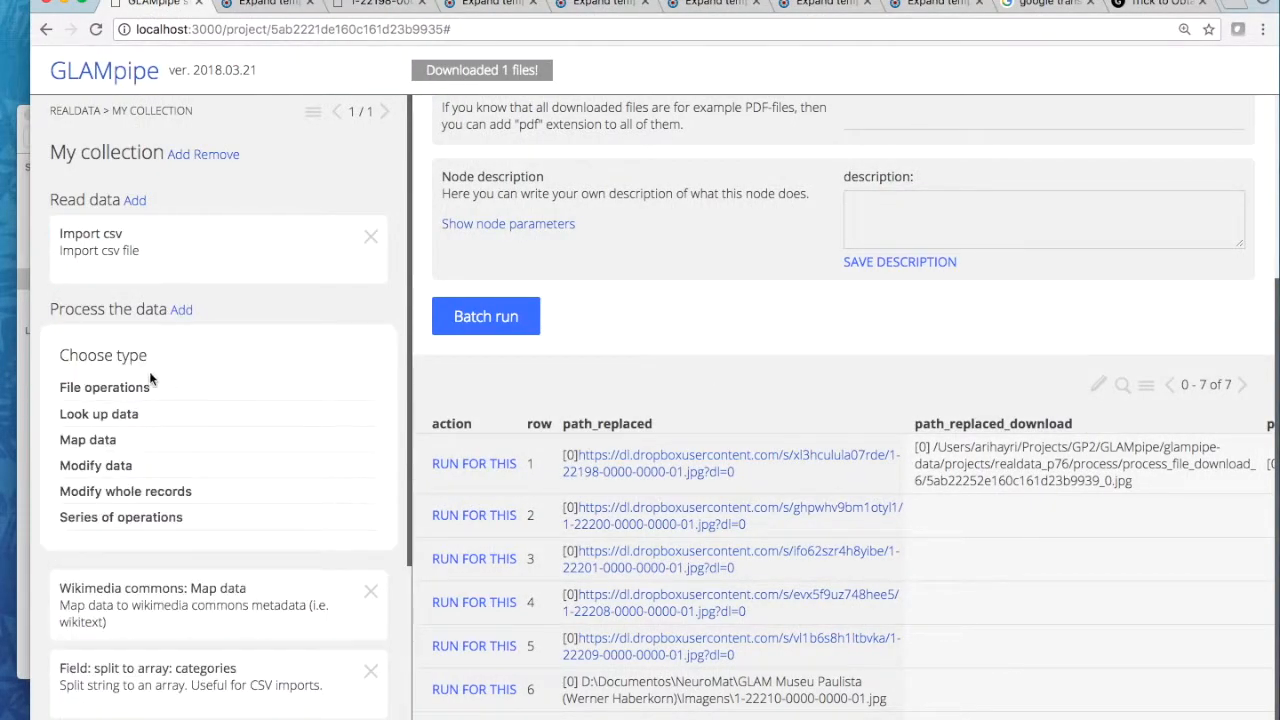
left_click(122, 390)
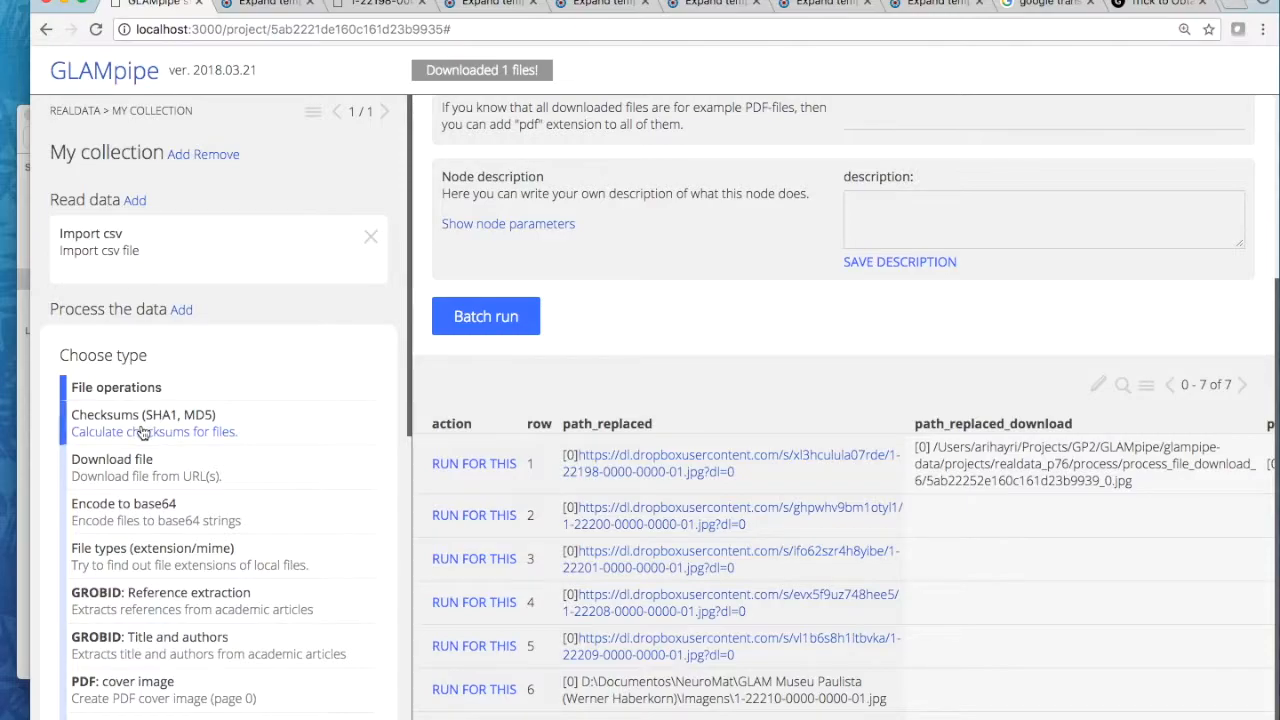
left_click(143, 432)
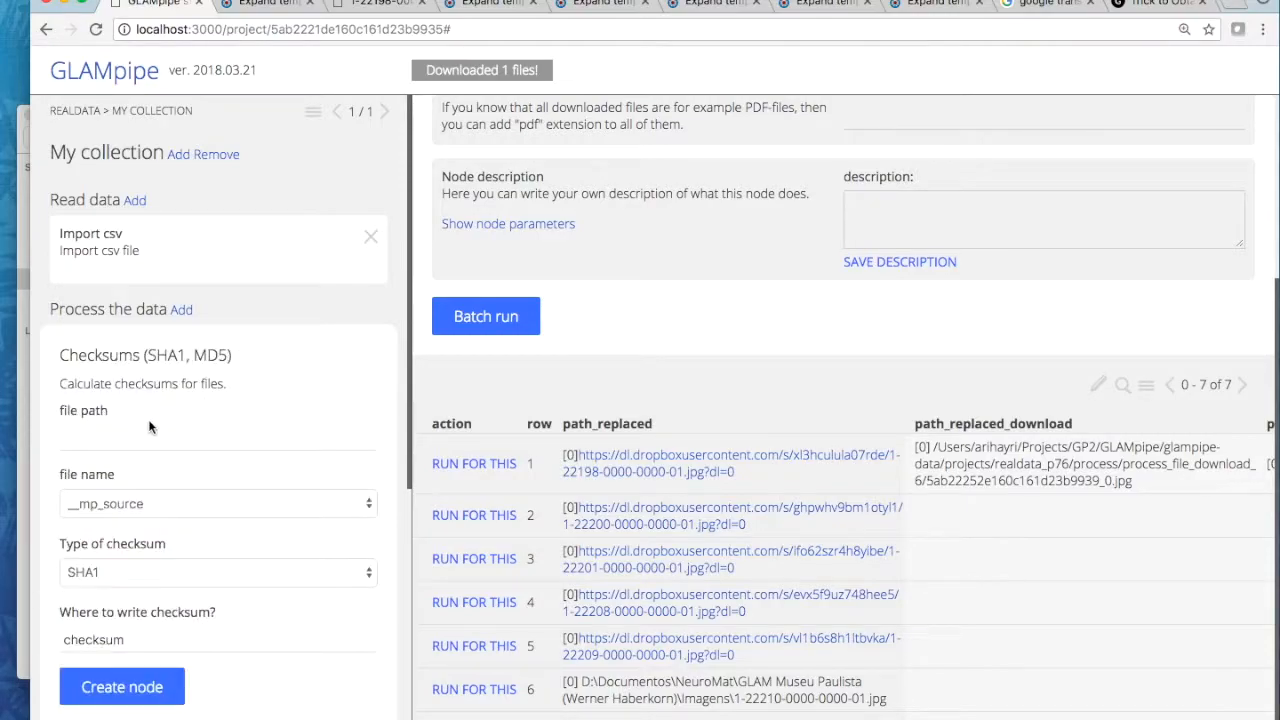
left_click(148, 505)
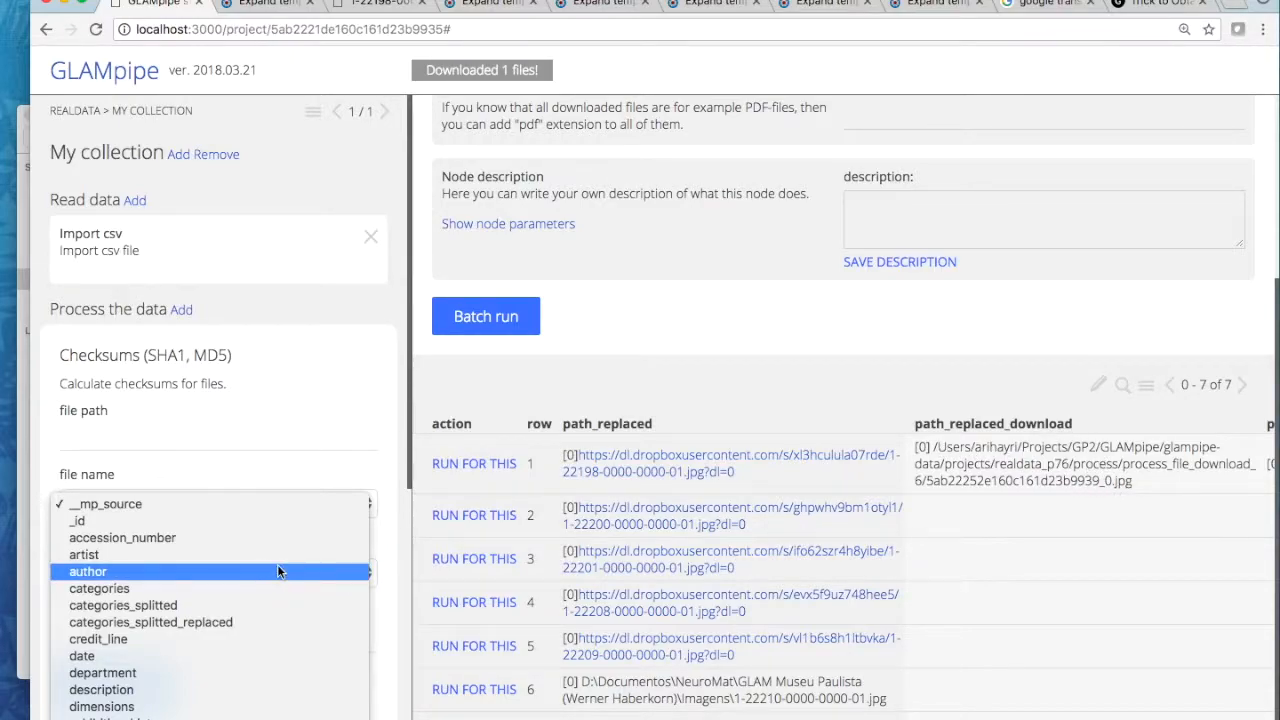
scroll(216, 581, "down", 5)
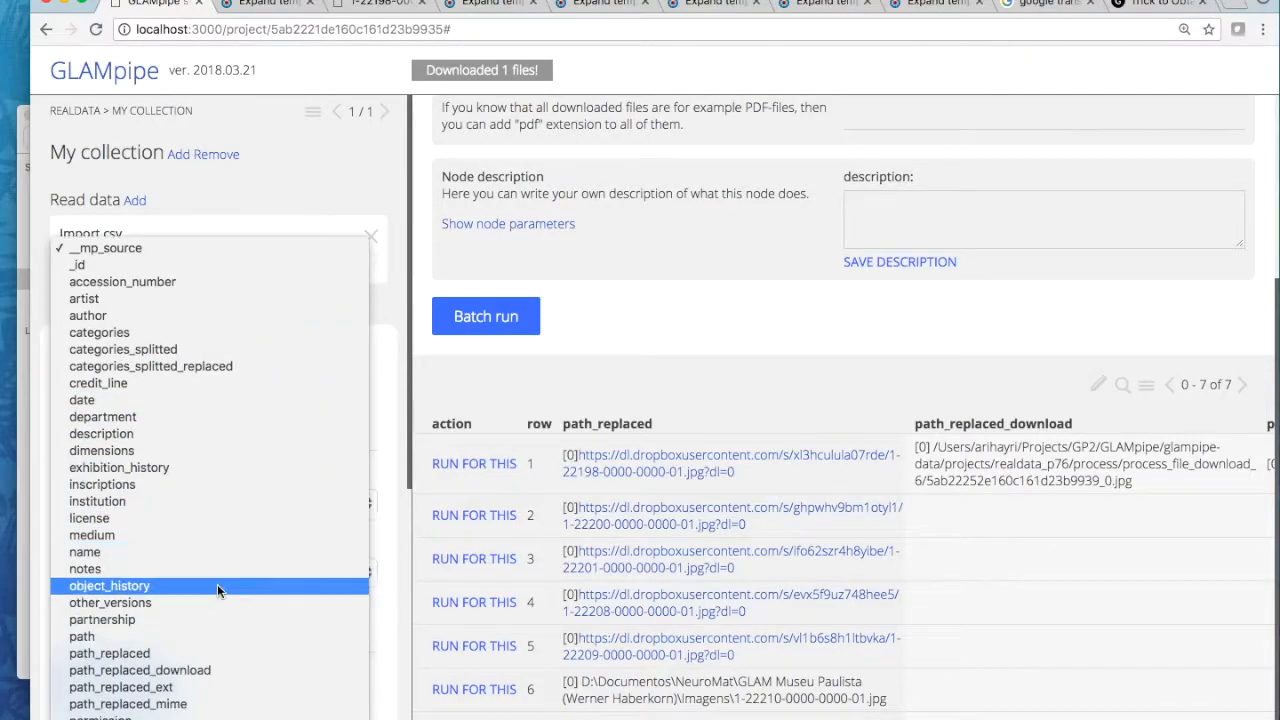
left_click(182, 670)
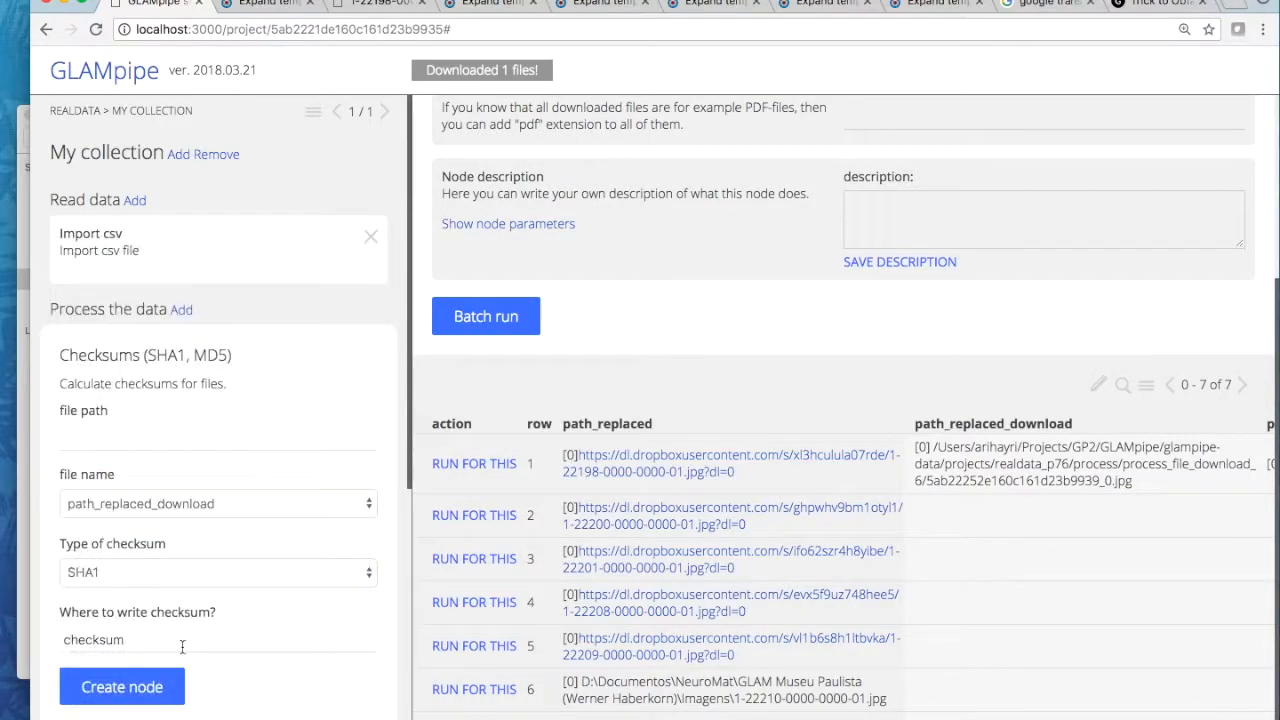
left_click(120, 689)
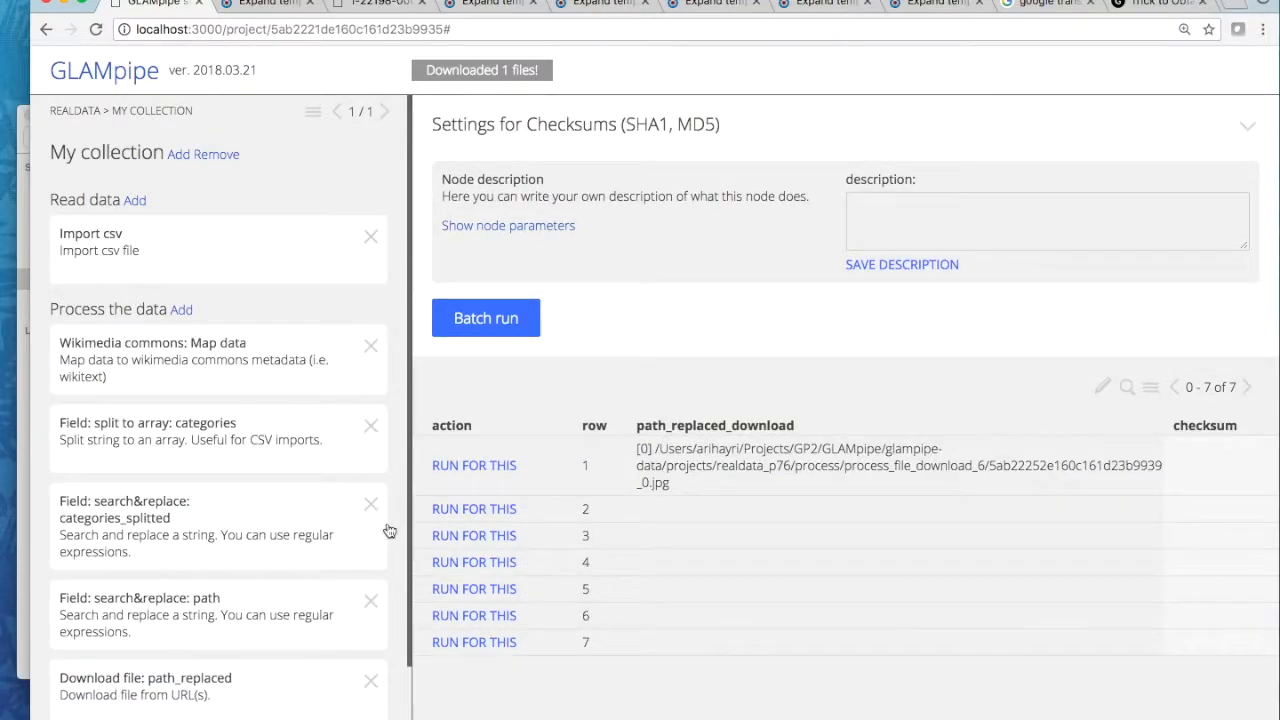
Calculate the checksum for row 1, and consult the workflow slide for the following task
left_click(495, 467)
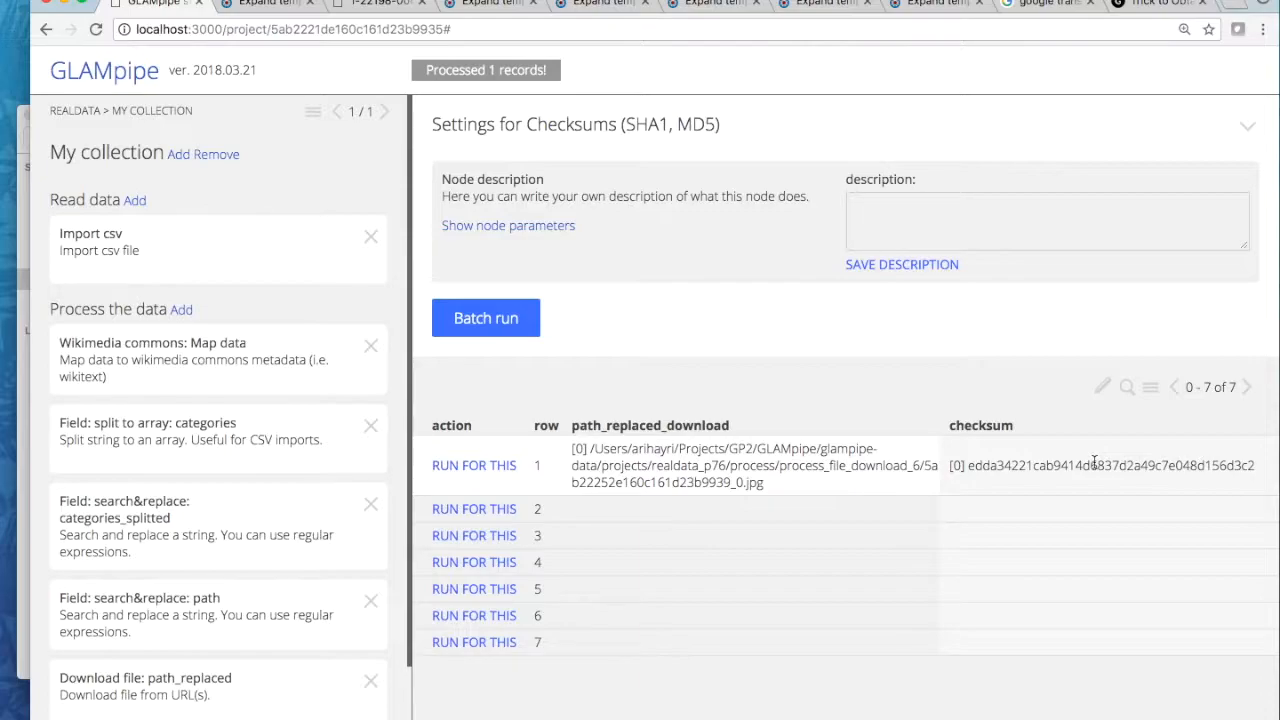
key("ctrl+Right")
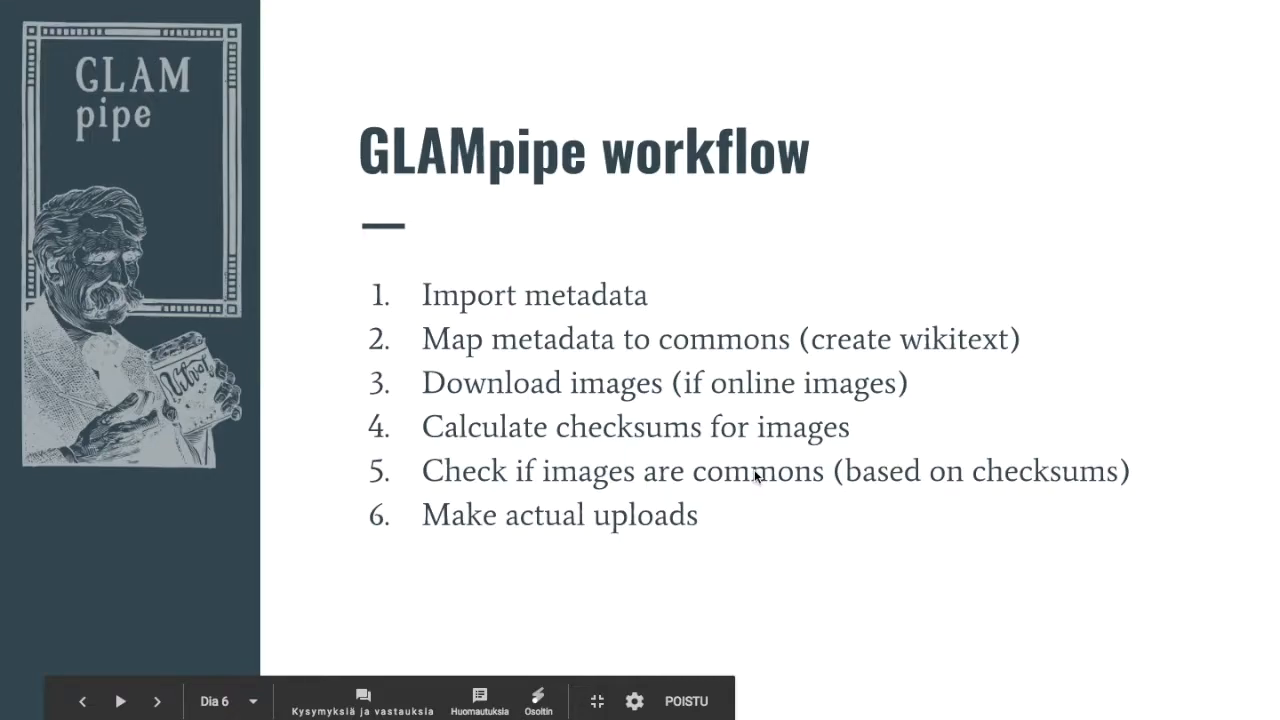
key("ctrl+Left")
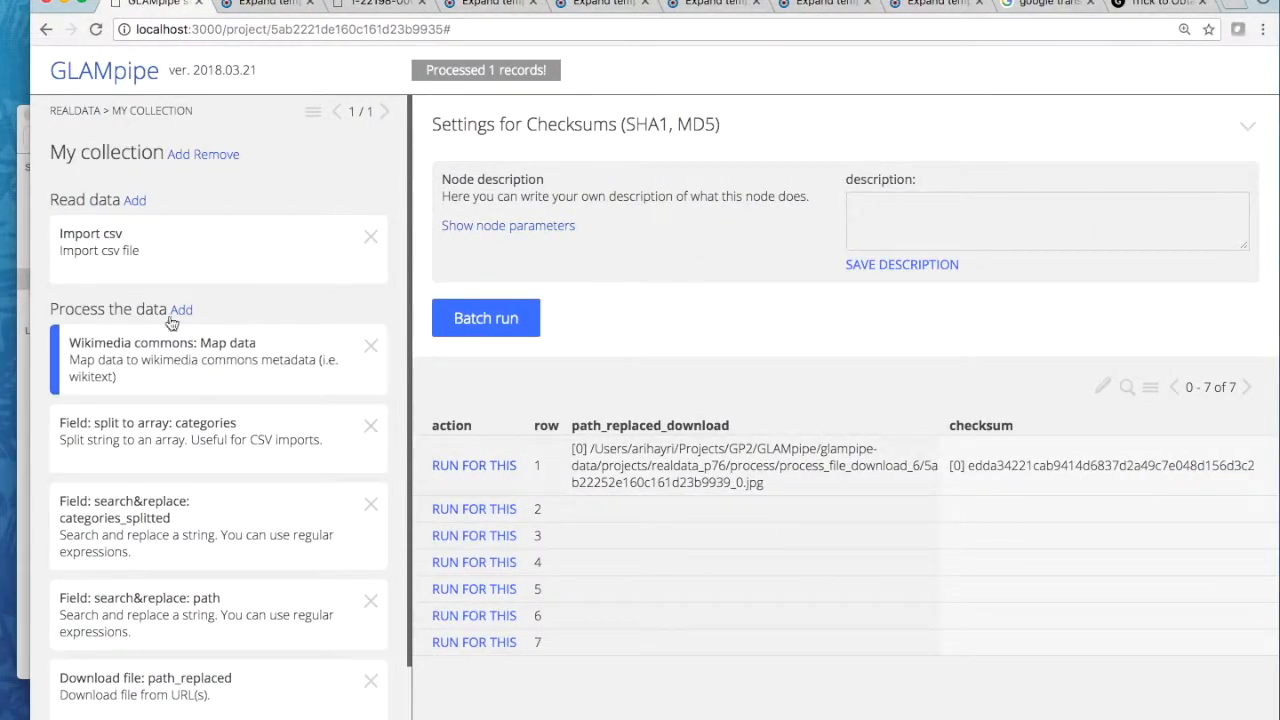
Start a WM Commons: Check file existence lookup node and keep Production as its server
left_click(181, 311)
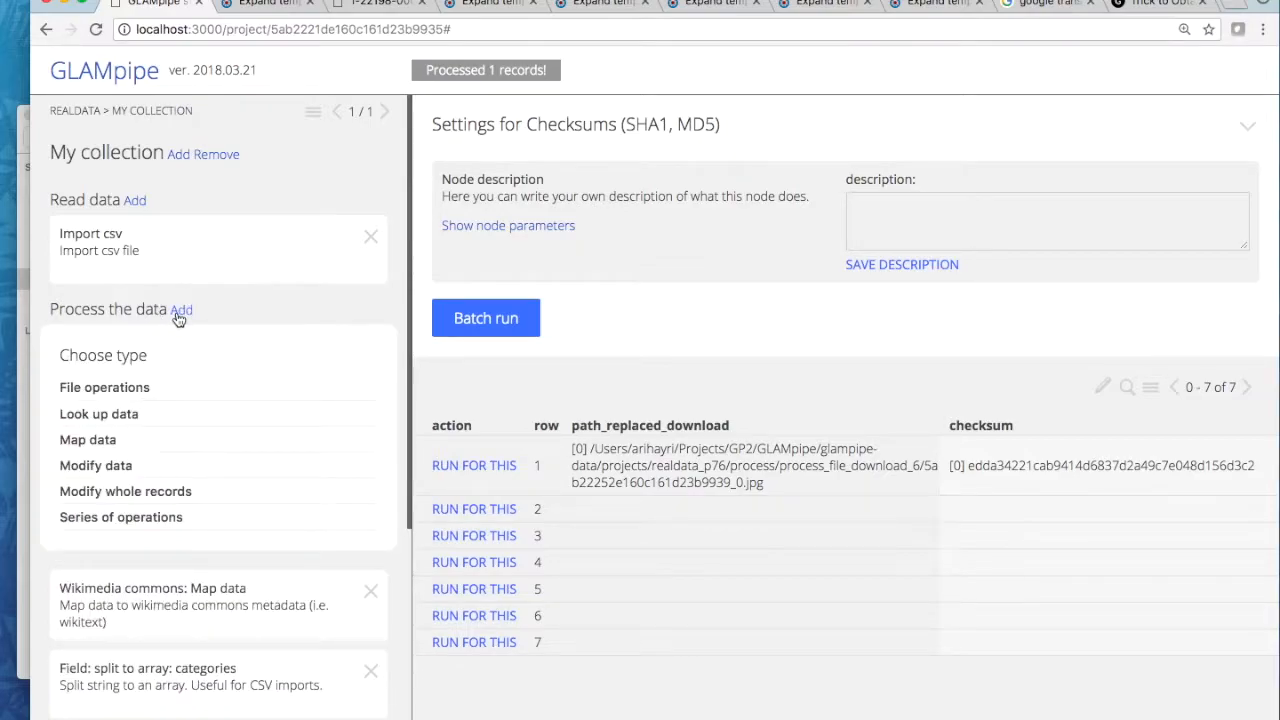
left_click(115, 419)
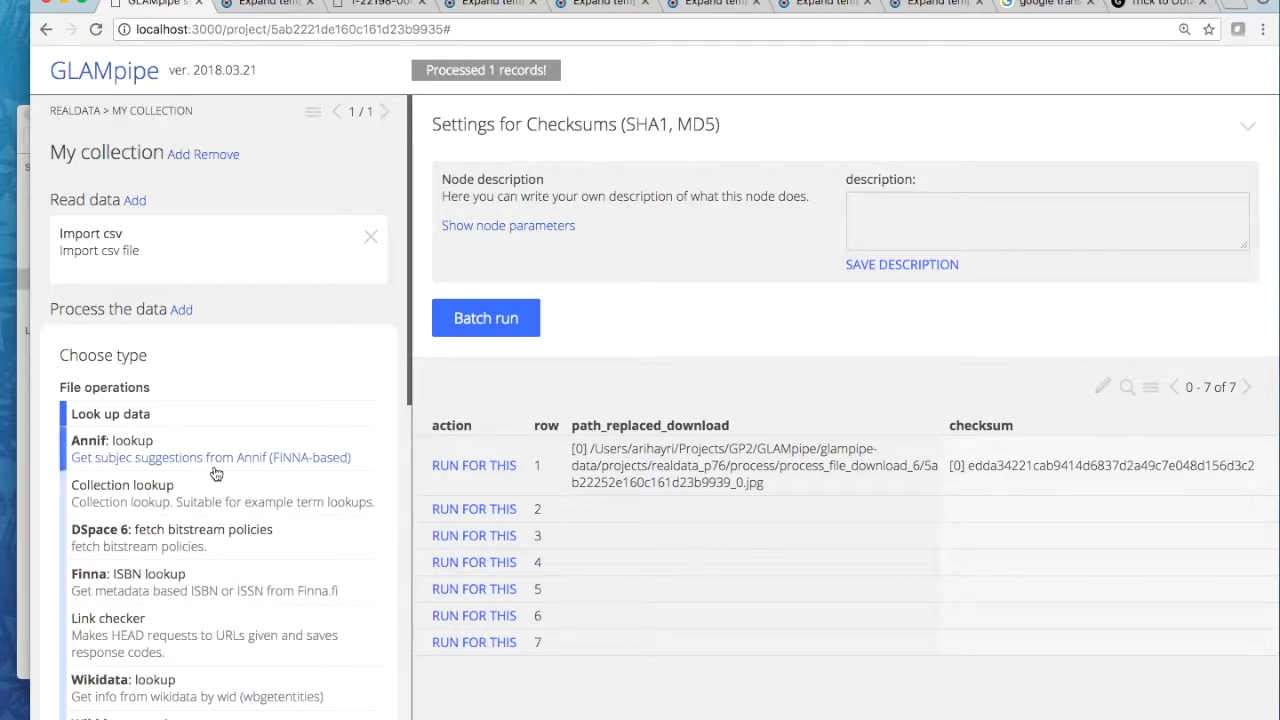
scroll(215, 473, "down", 3)
scroll(160, 560, "down", 1)
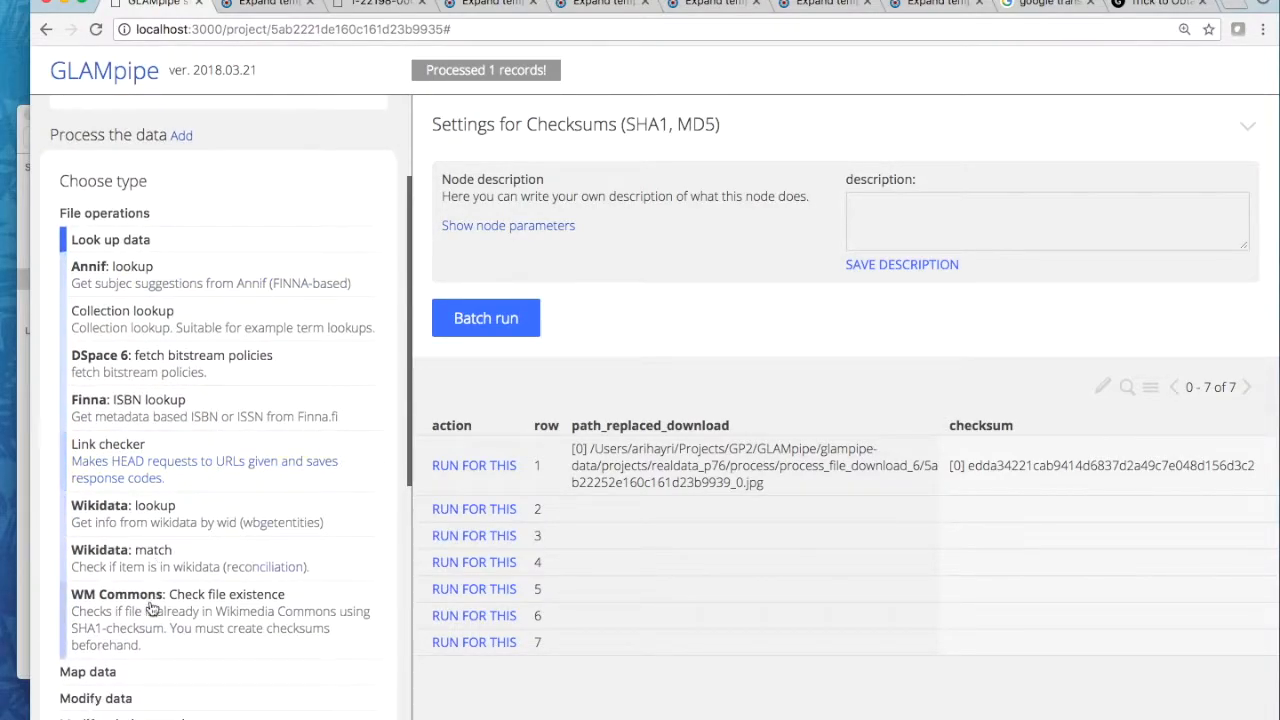
left_click(230, 602)
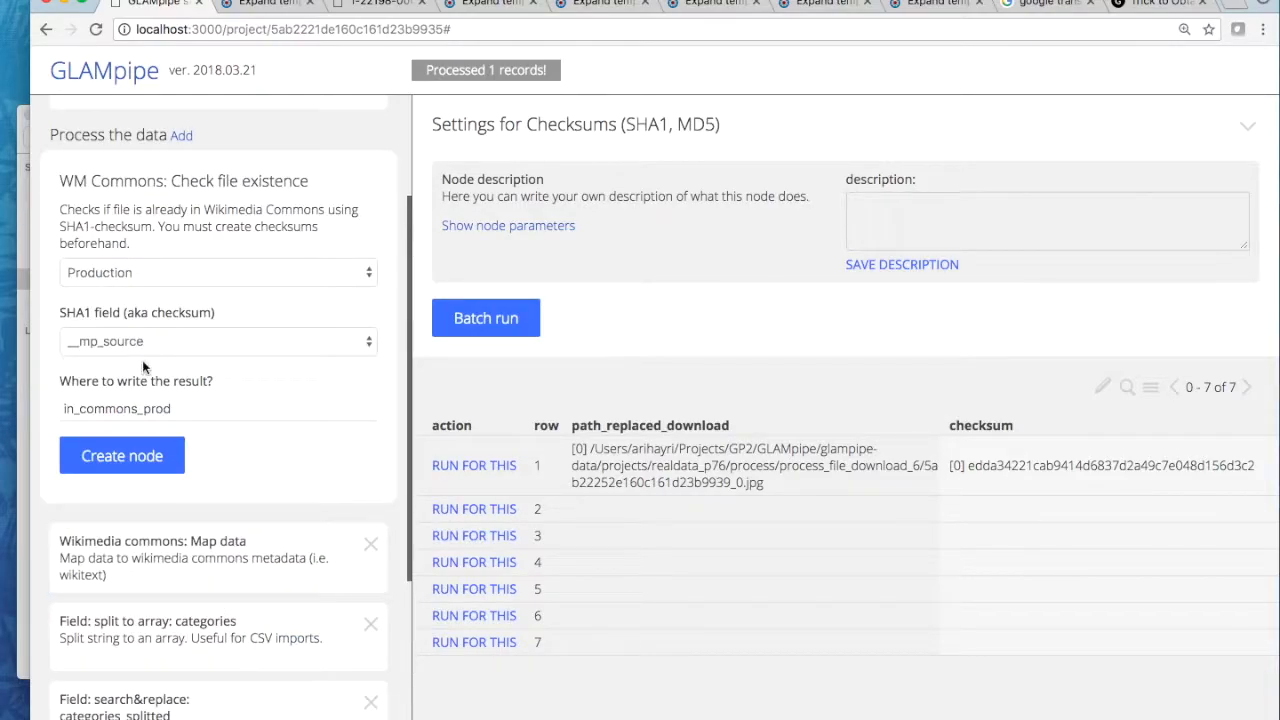
left_click(182, 273)
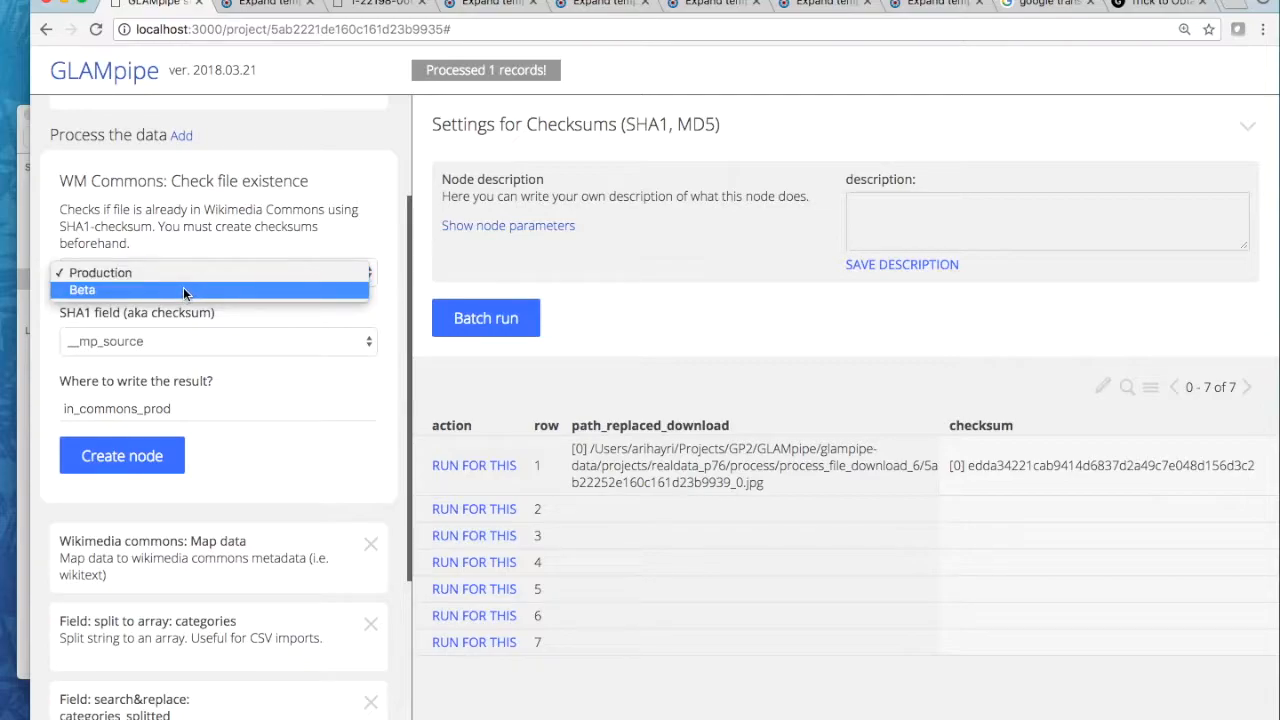
left_click(183, 273)
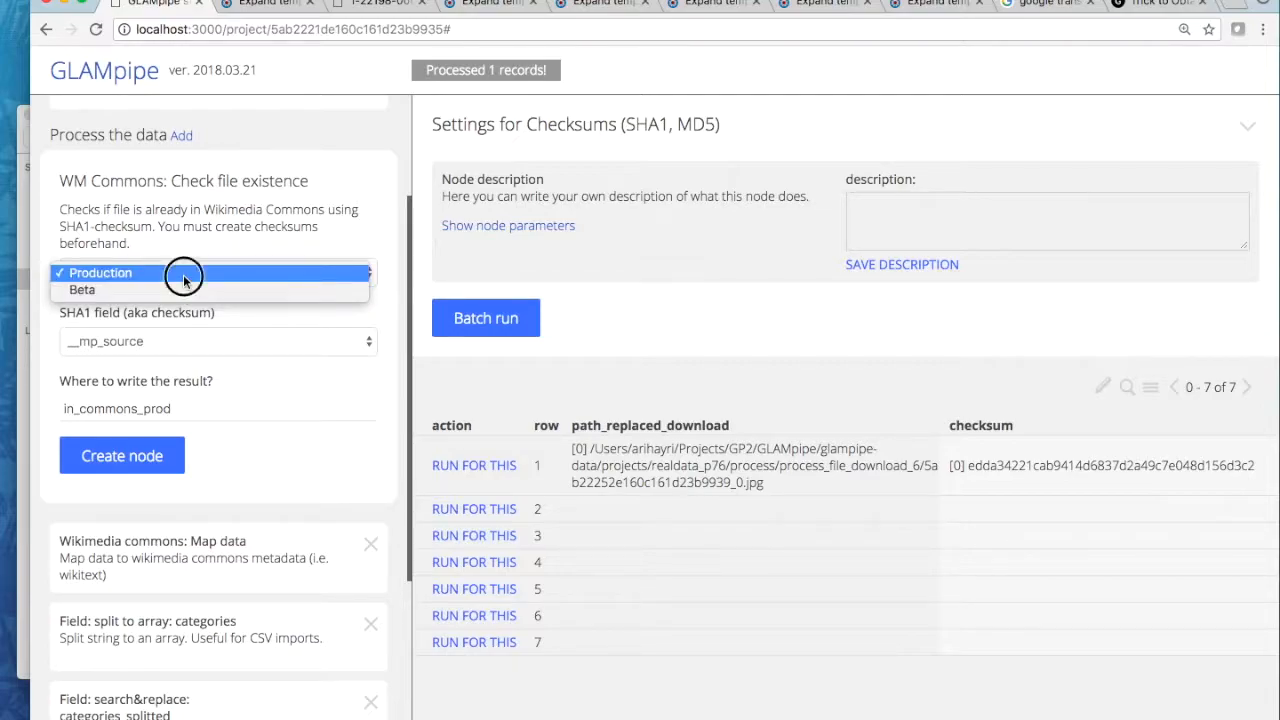
Use checksum as the SHA1 field and create the existence-check node with in_commons_prod as its result field
left_click(188, 345)
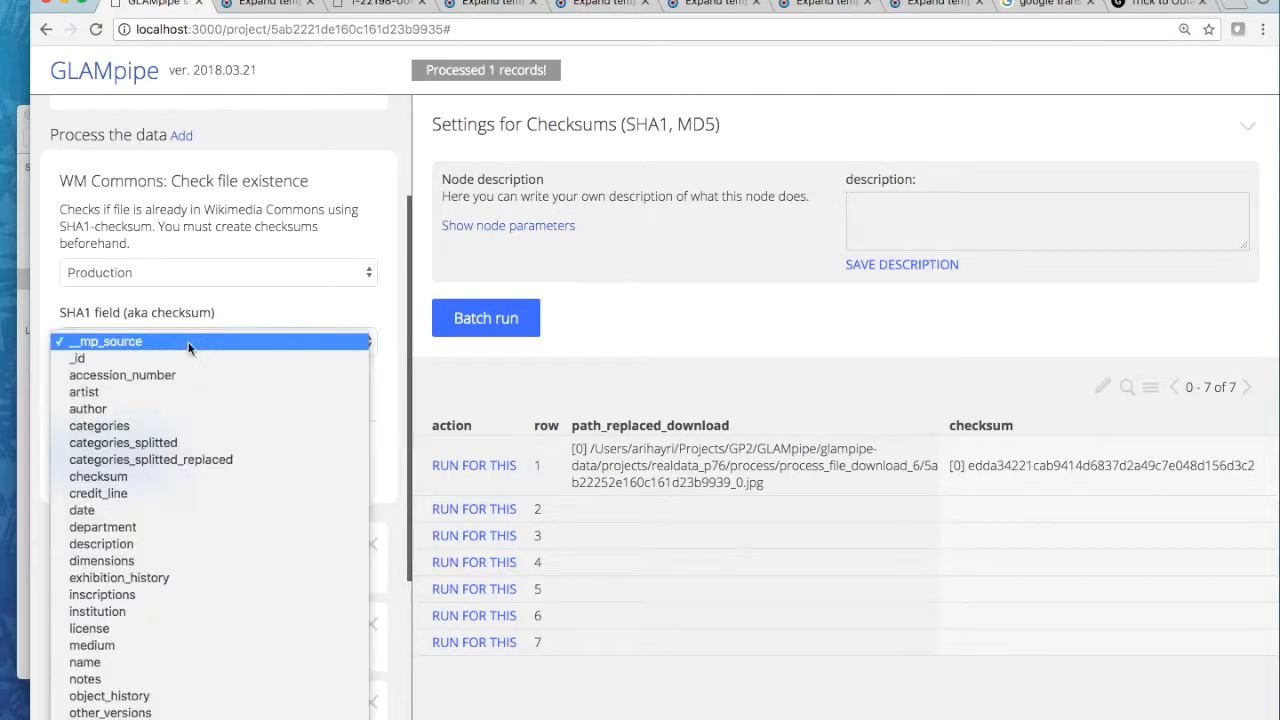
scroll(198, 447, "down", 3)
scroll(198, 447, "down", 2)
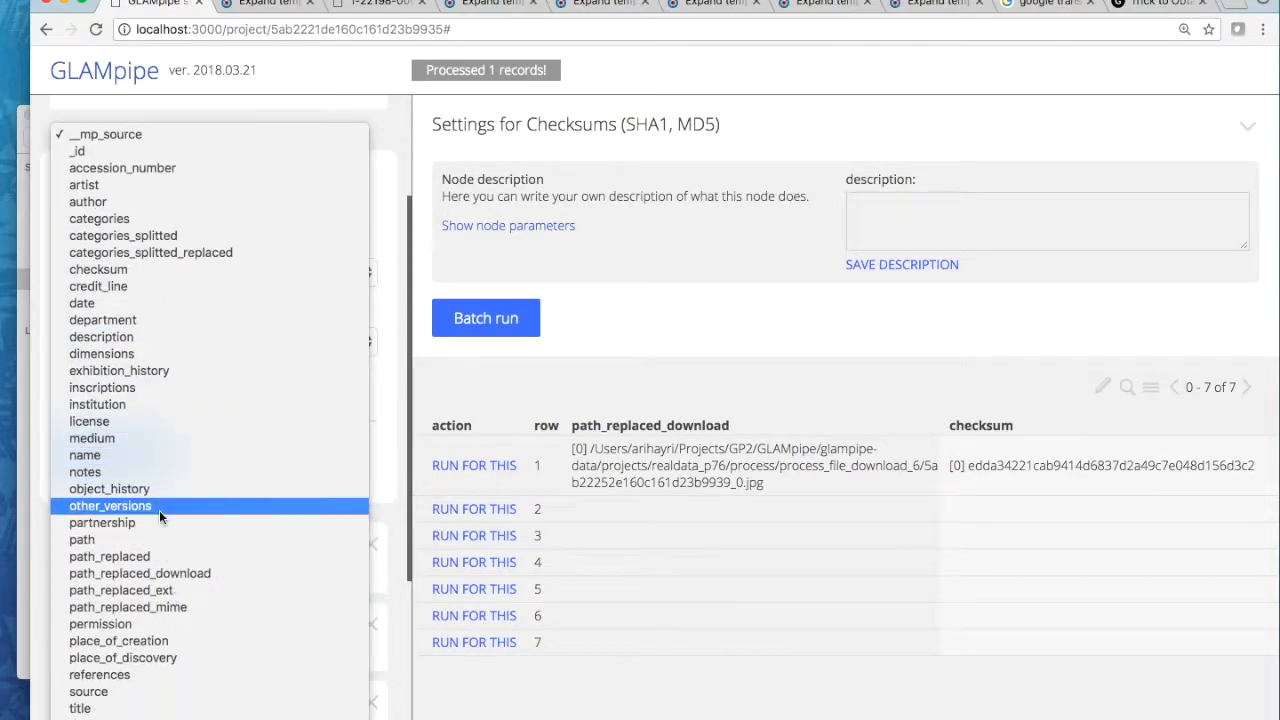
left_click(157, 271)
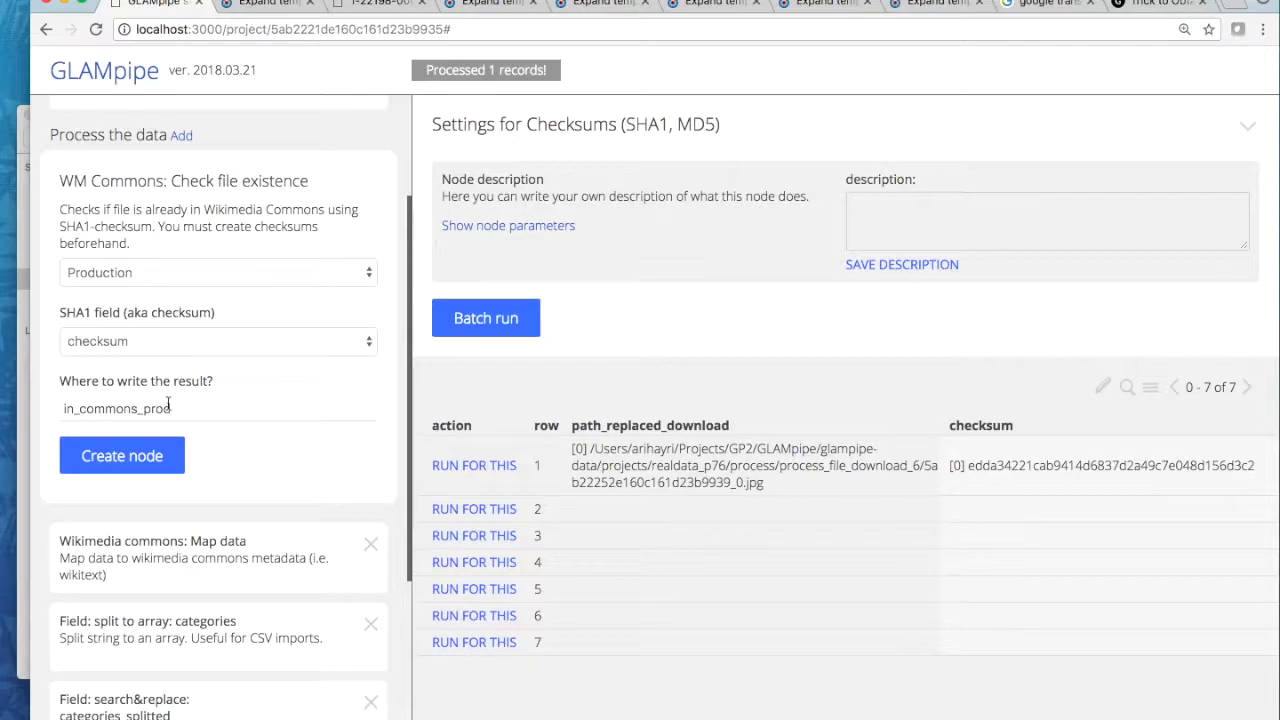
left_click(122, 456)
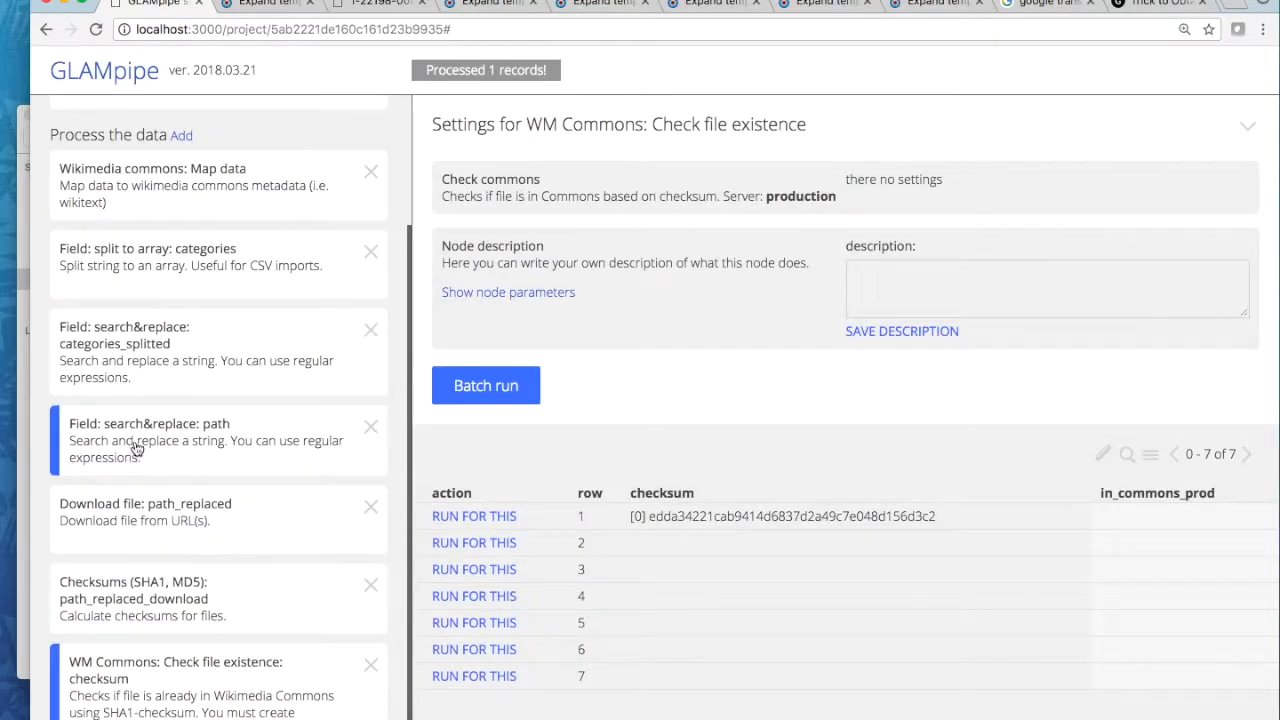
Run the Commons existence check for row 1, and return to the workflow slide for the remaining task
left_click(482, 517)
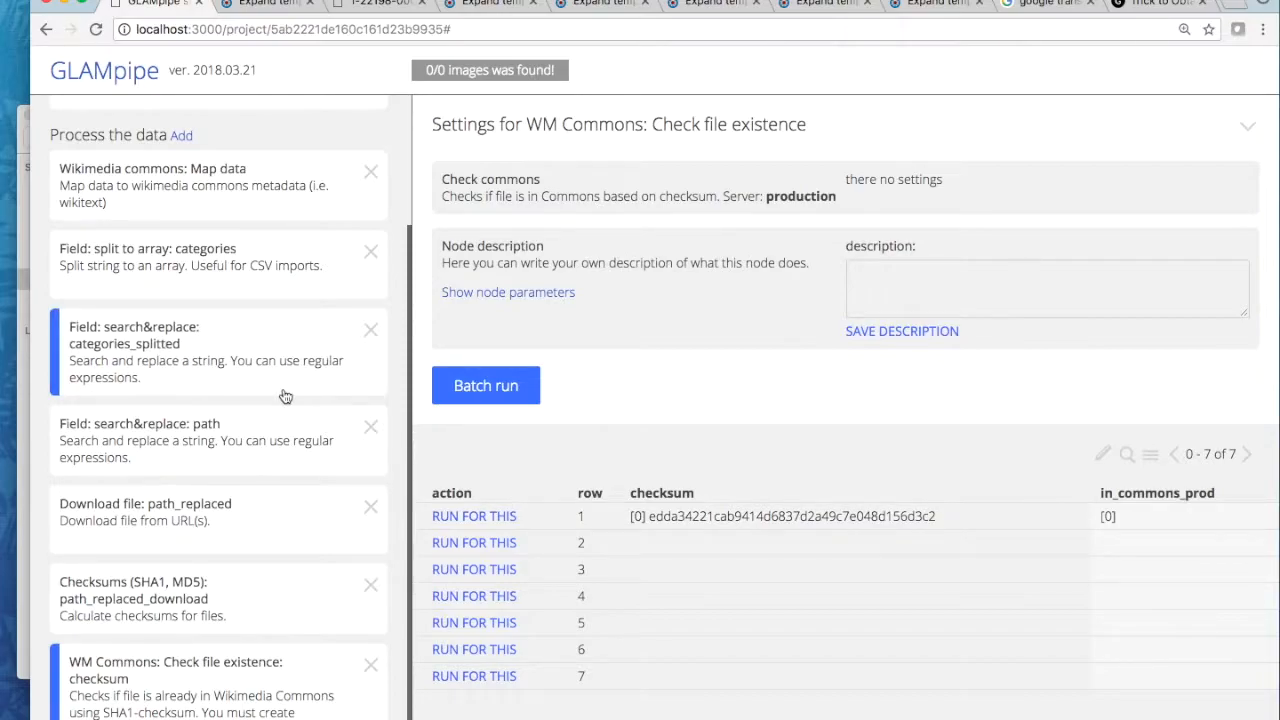
key("ctrl+Right")
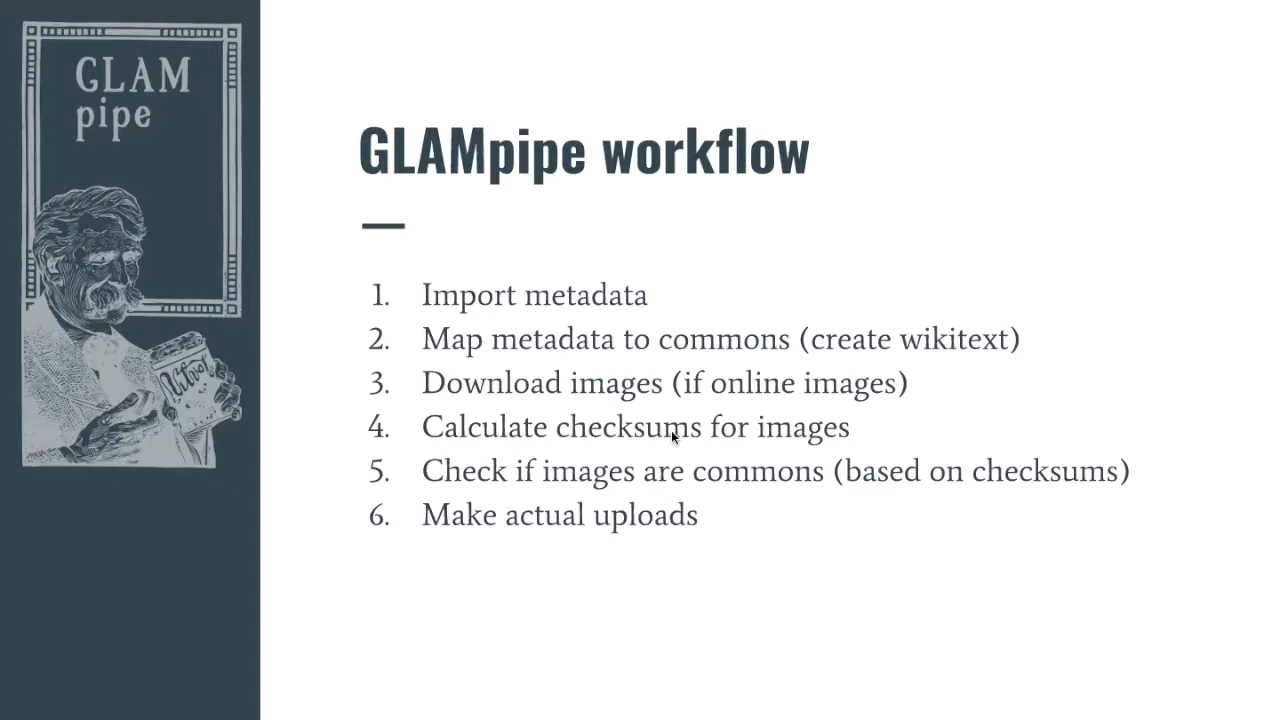
key("ctrl+Left")
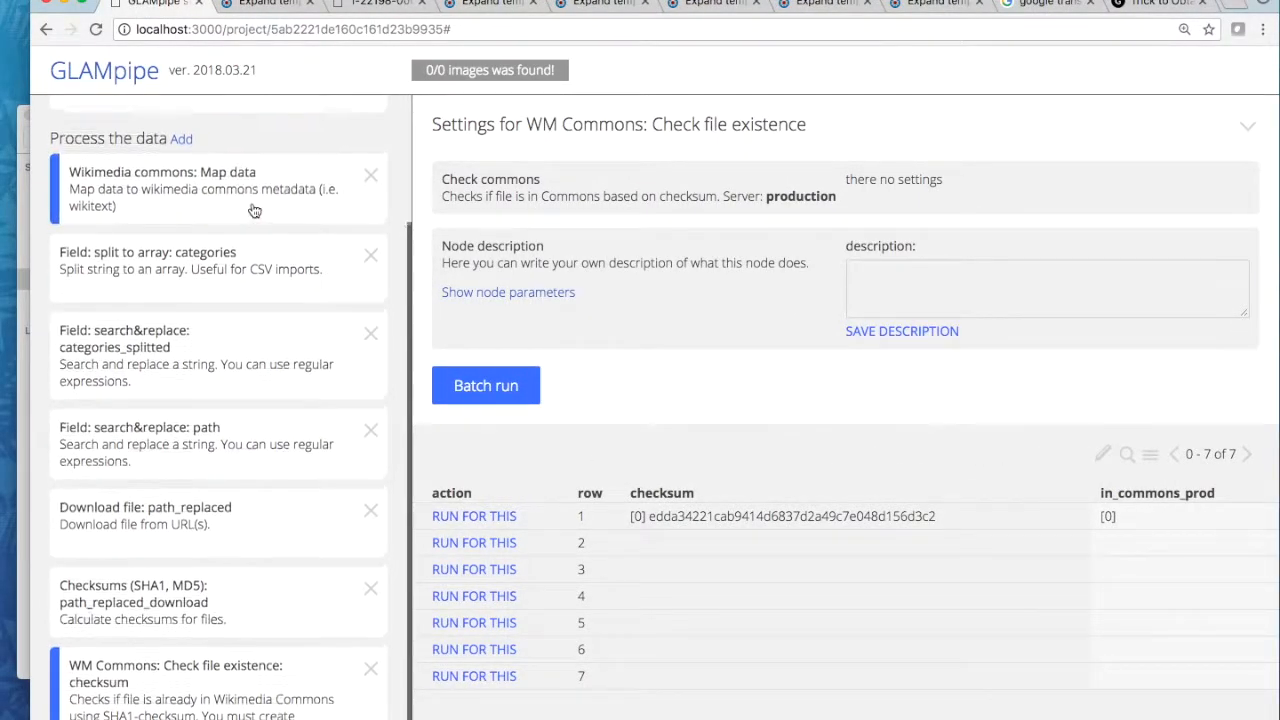
Start a WM Commons: upload files node as a web export for writing the data
scroll(240, 180, "up", 3)
left_click(181, 269)
left_click(180, 265)
scroll(255, 310, "down", 4)
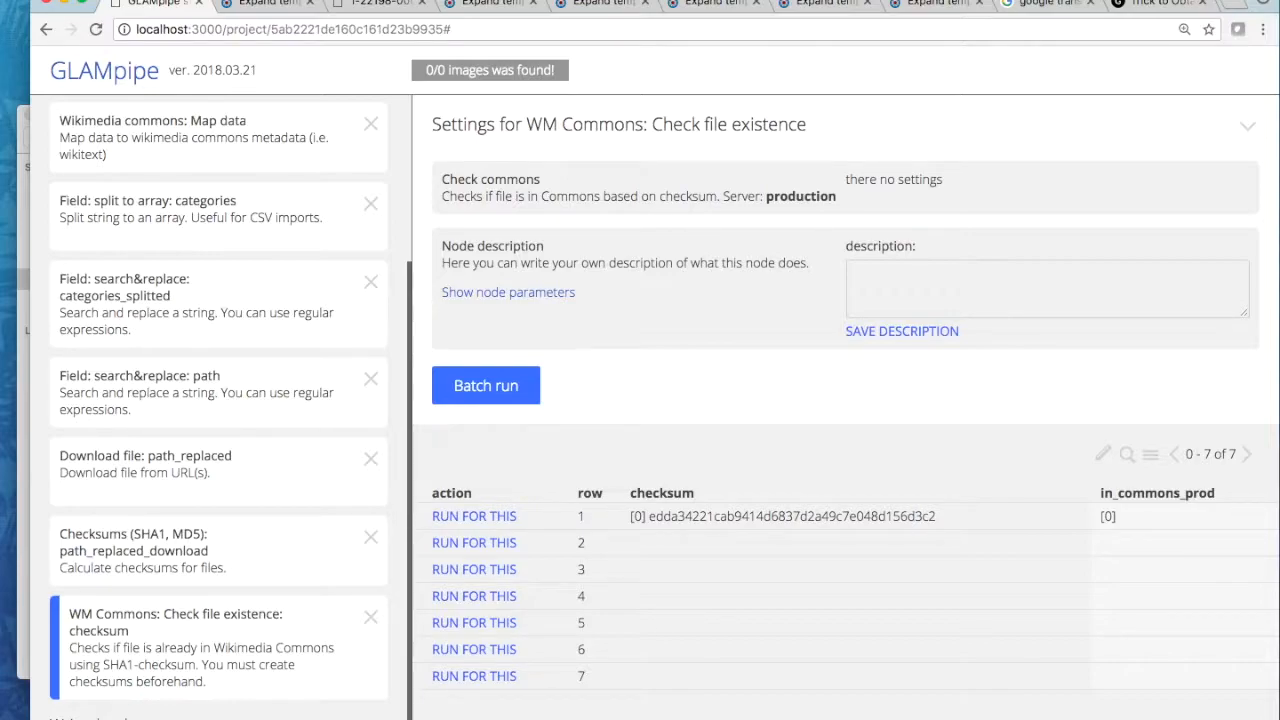
left_click(165, 718)
scroll(194, 681, "down", 4)
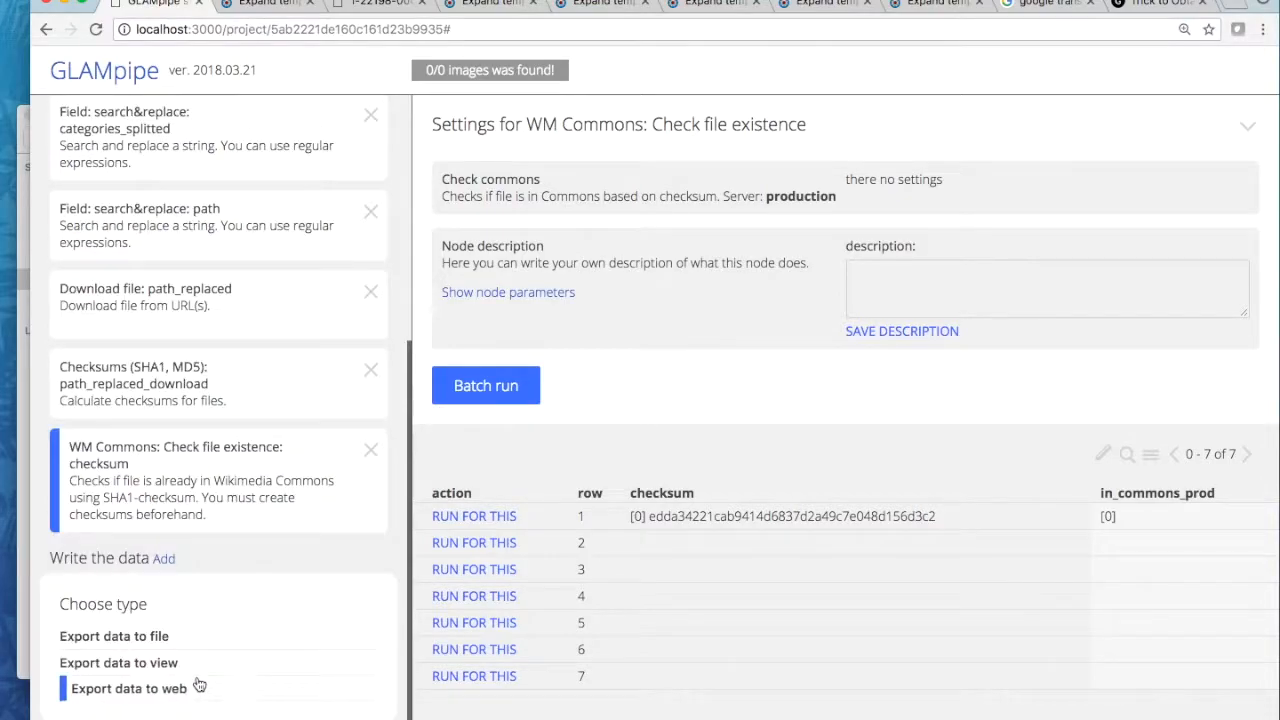
left_click(133, 692)
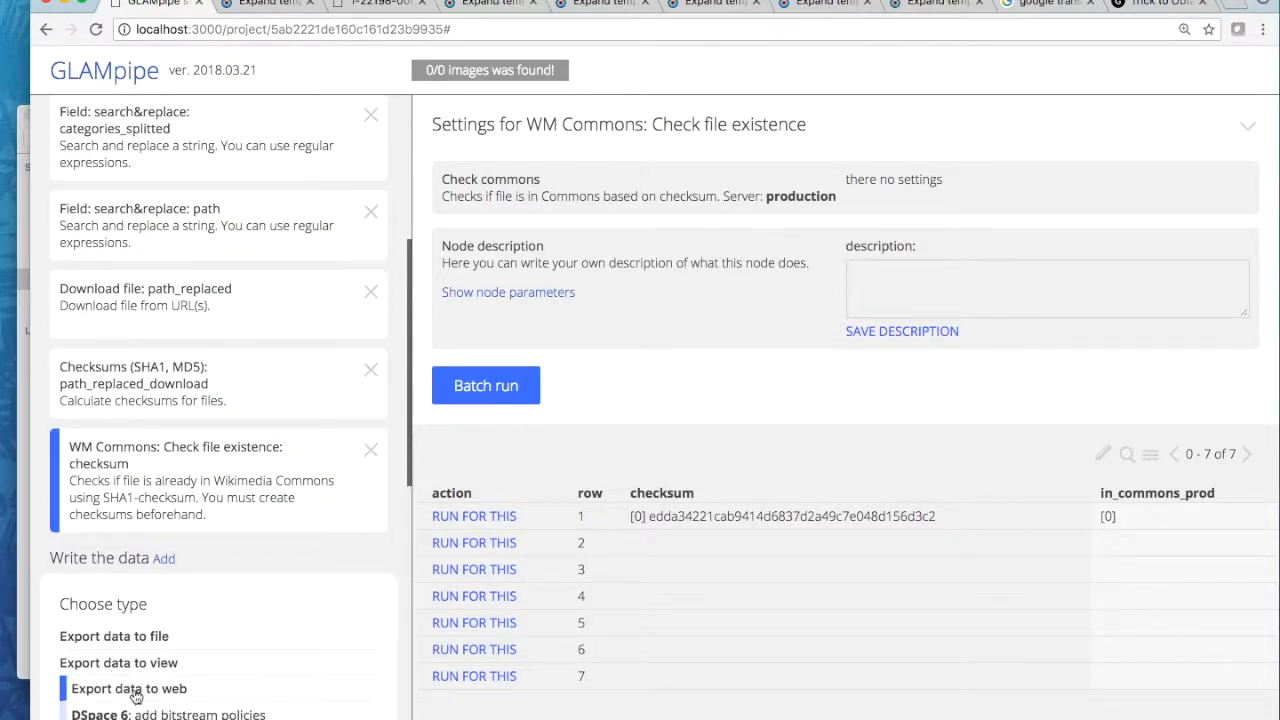
scroll(250, 672, "down", 6)
scroll(254, 672, "down", 8)
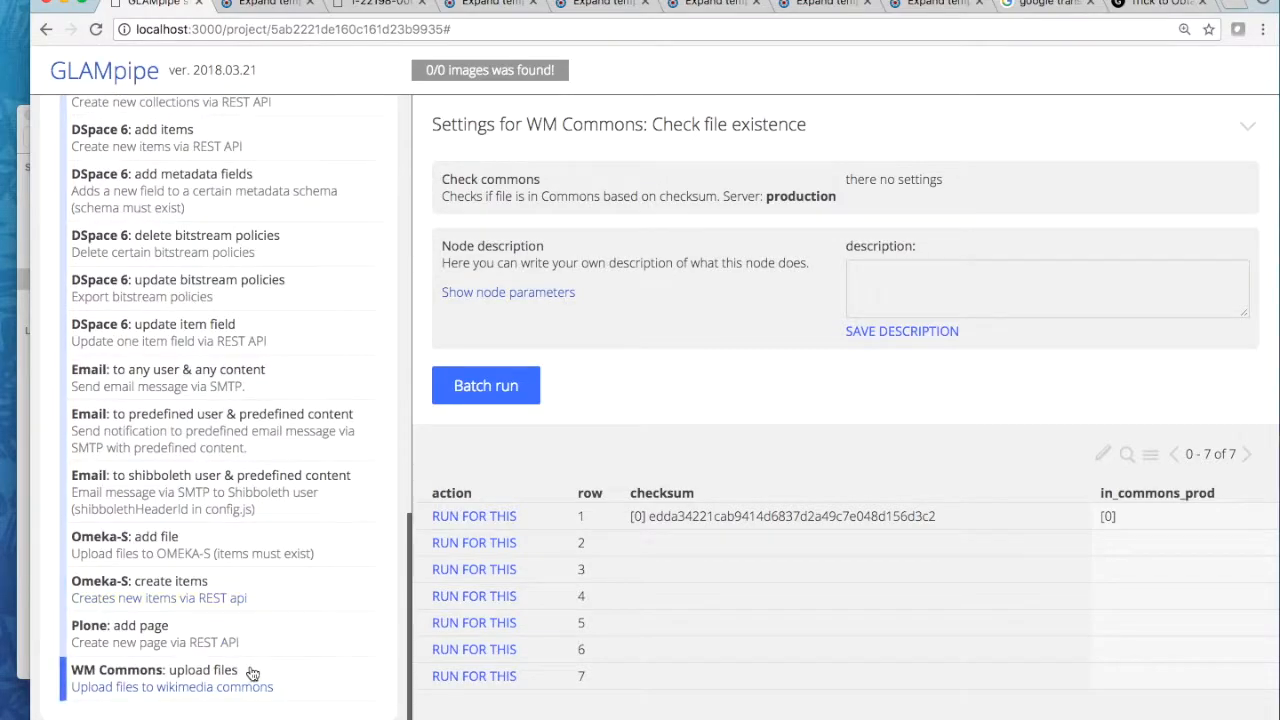
left_click(135, 676)
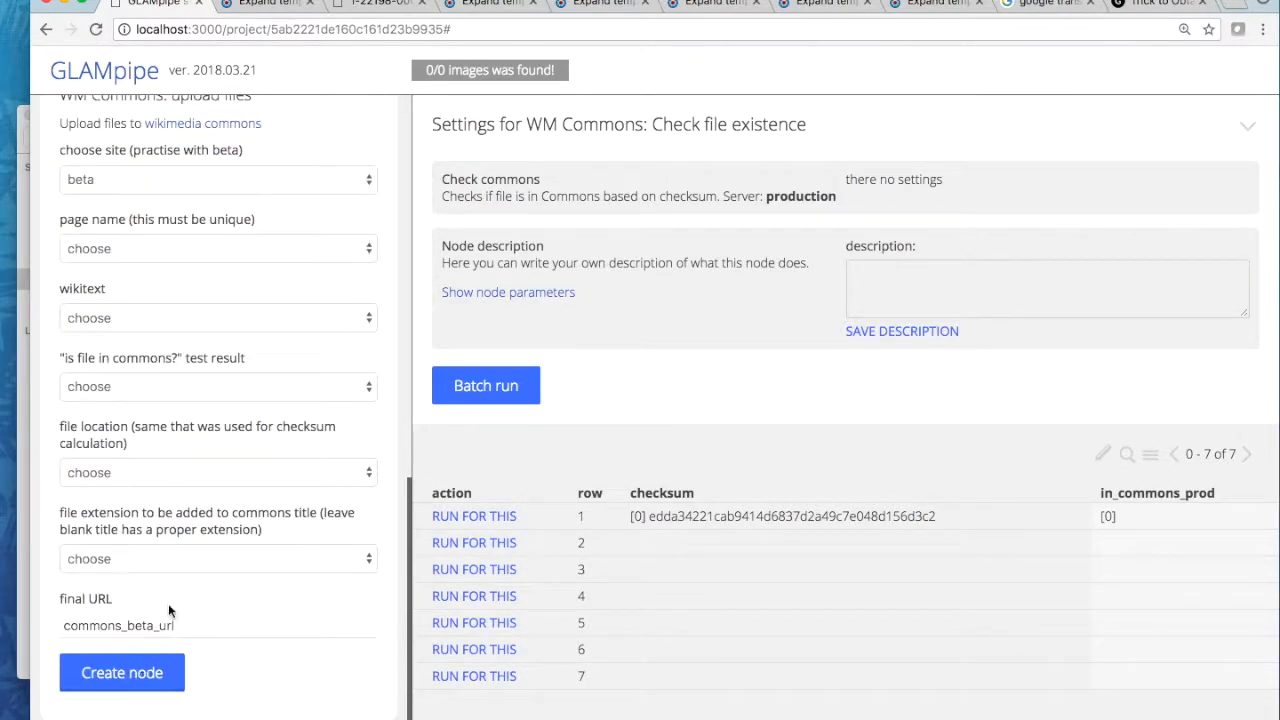
scroll(222, 528, "up", 1)
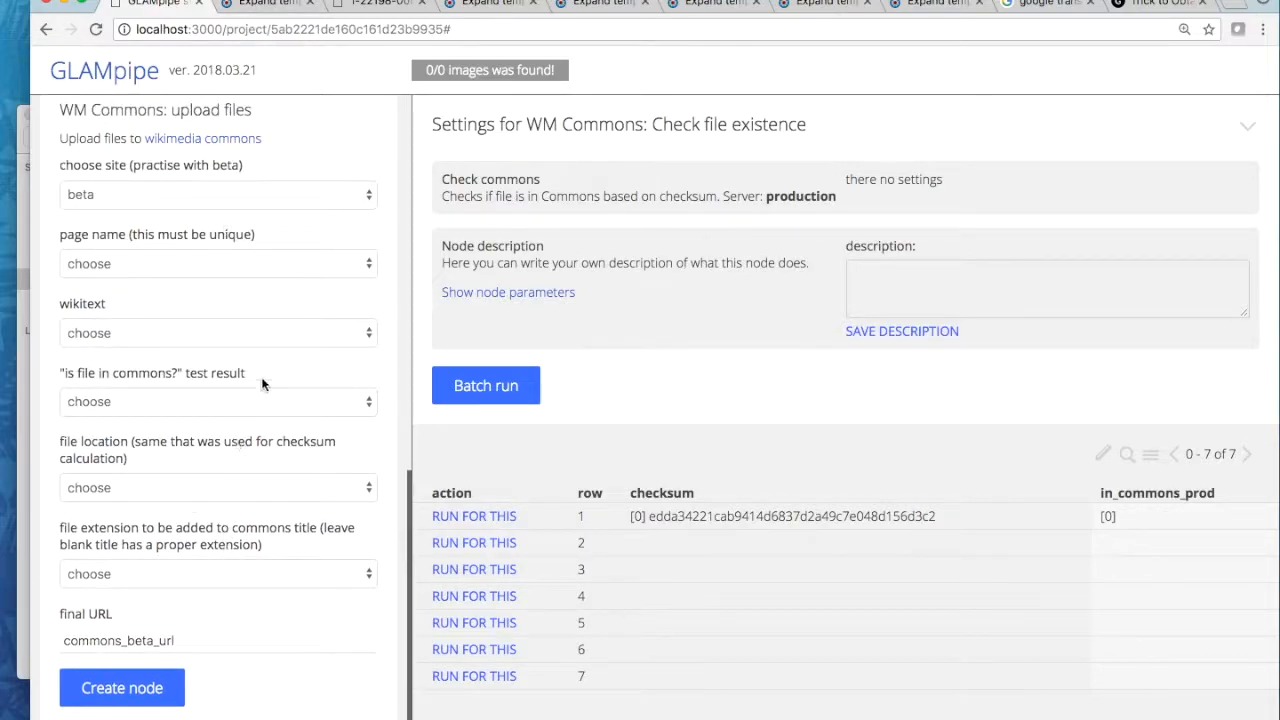
Keep beta as the upload site and set the unique page name to the title field
left_click(347, 197)
left_click(347, 197)
left_click(352, 264)
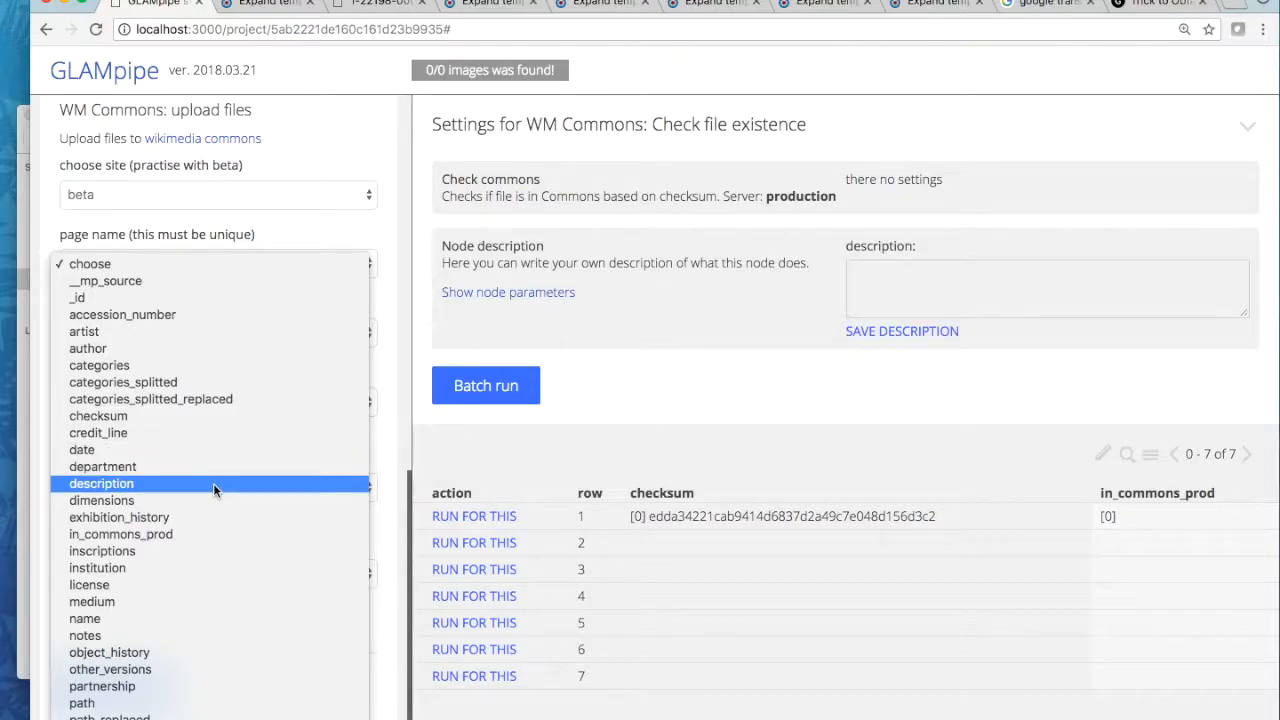
scroll(213, 495, "down", 2)
scroll(213, 498, "down", 3)
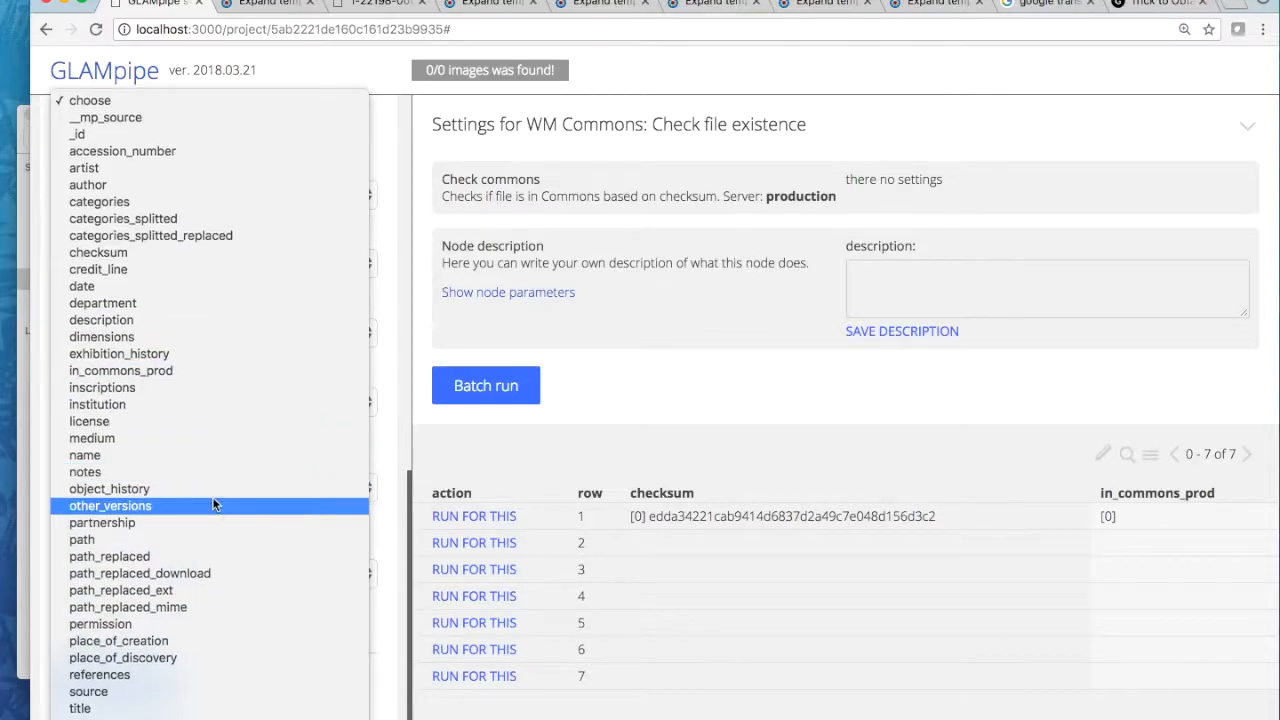
left_click(106, 708)
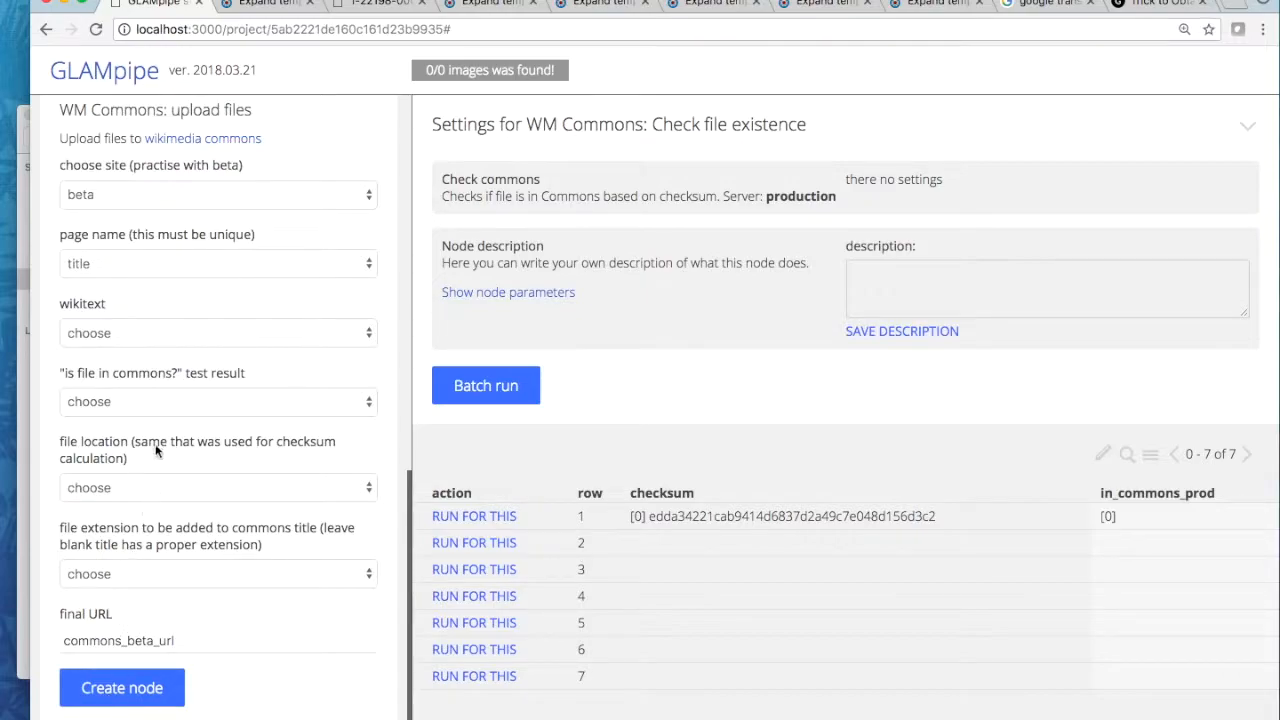
Map the upload node's wikitext to the wikitext field and its "is file in commons?" test result to in_commons_prod
left_click(363, 334)
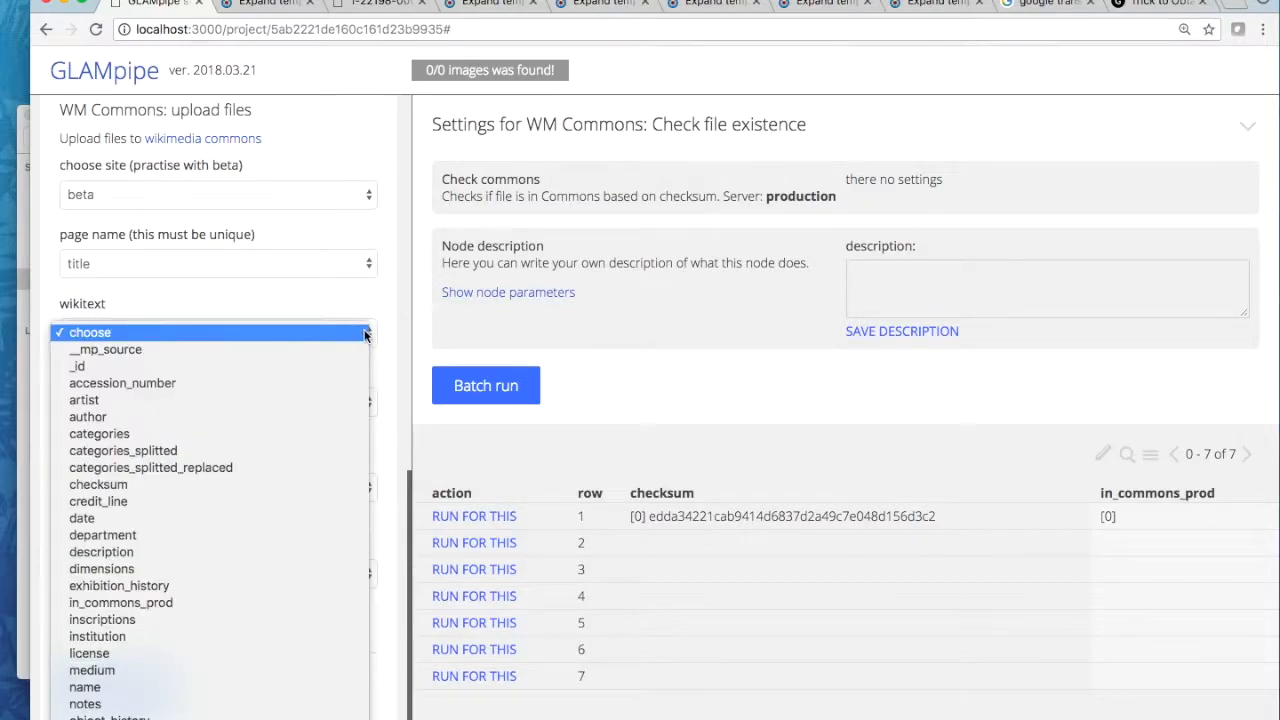
scroll(212, 458, "down", 5)
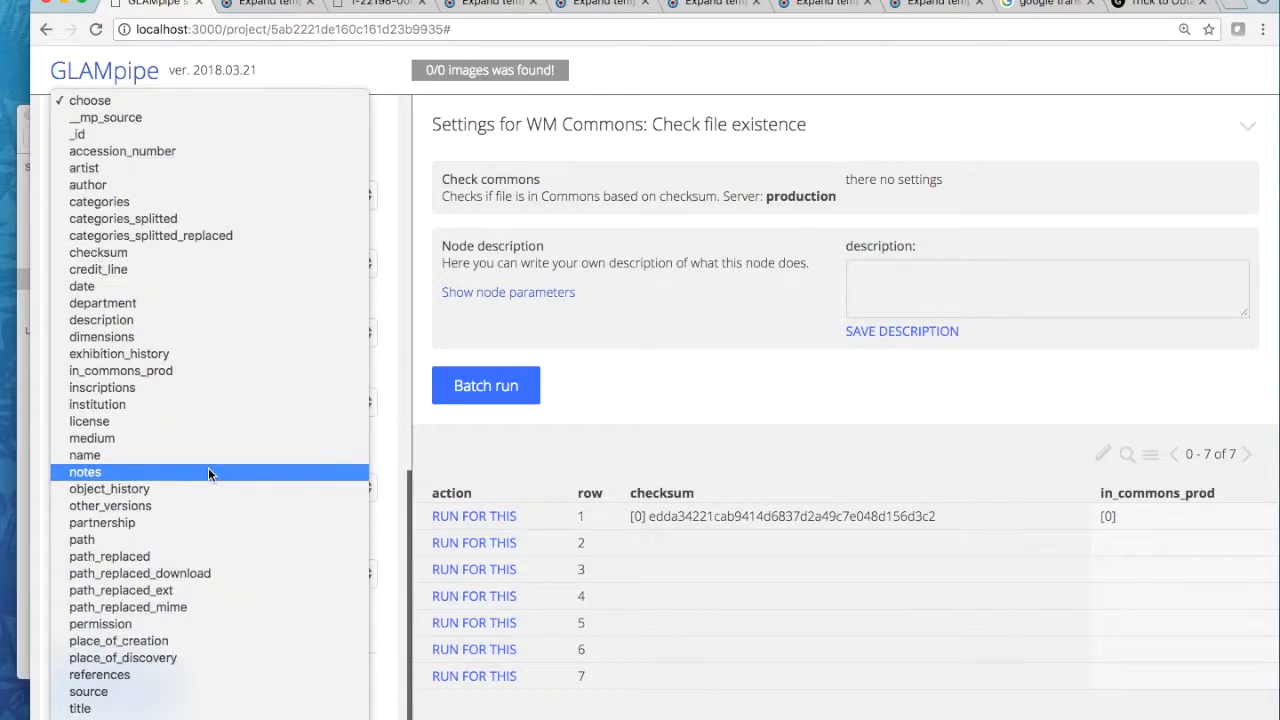
left_click(190, 718)
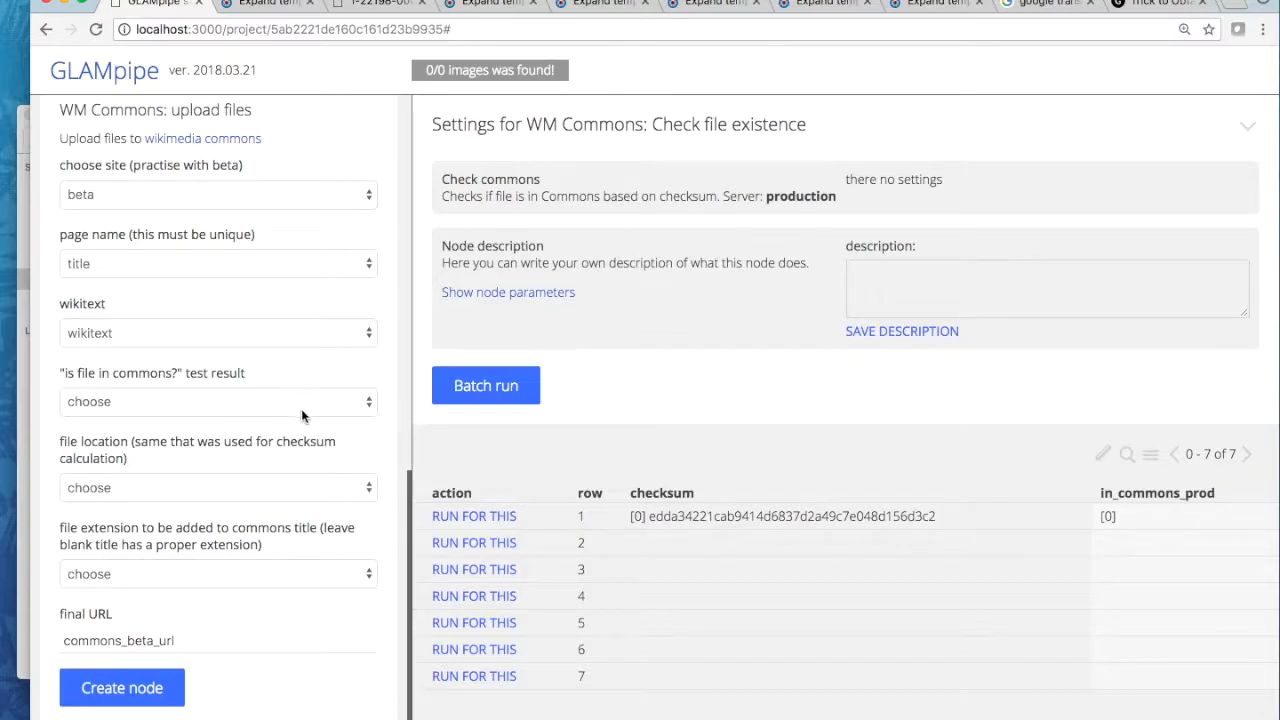
left_click(366, 401)
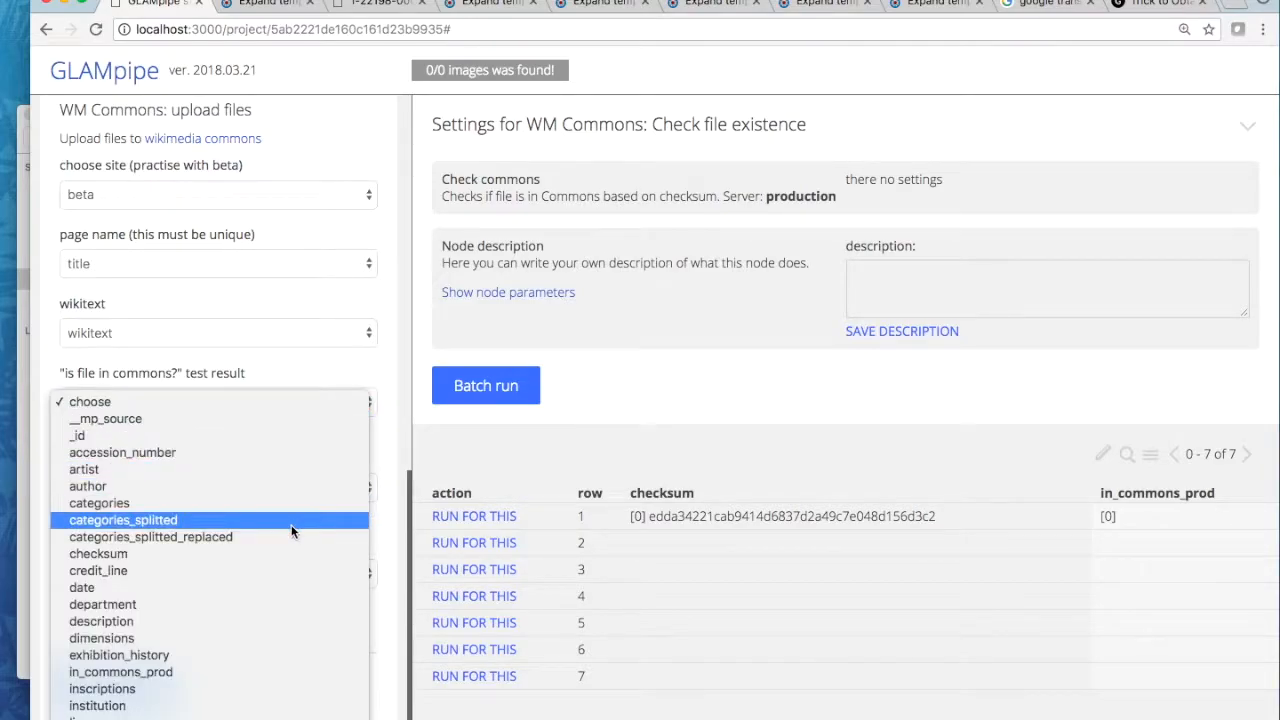
scroll(291, 530, "down", 2)
scroll(291, 525, "down", 2)
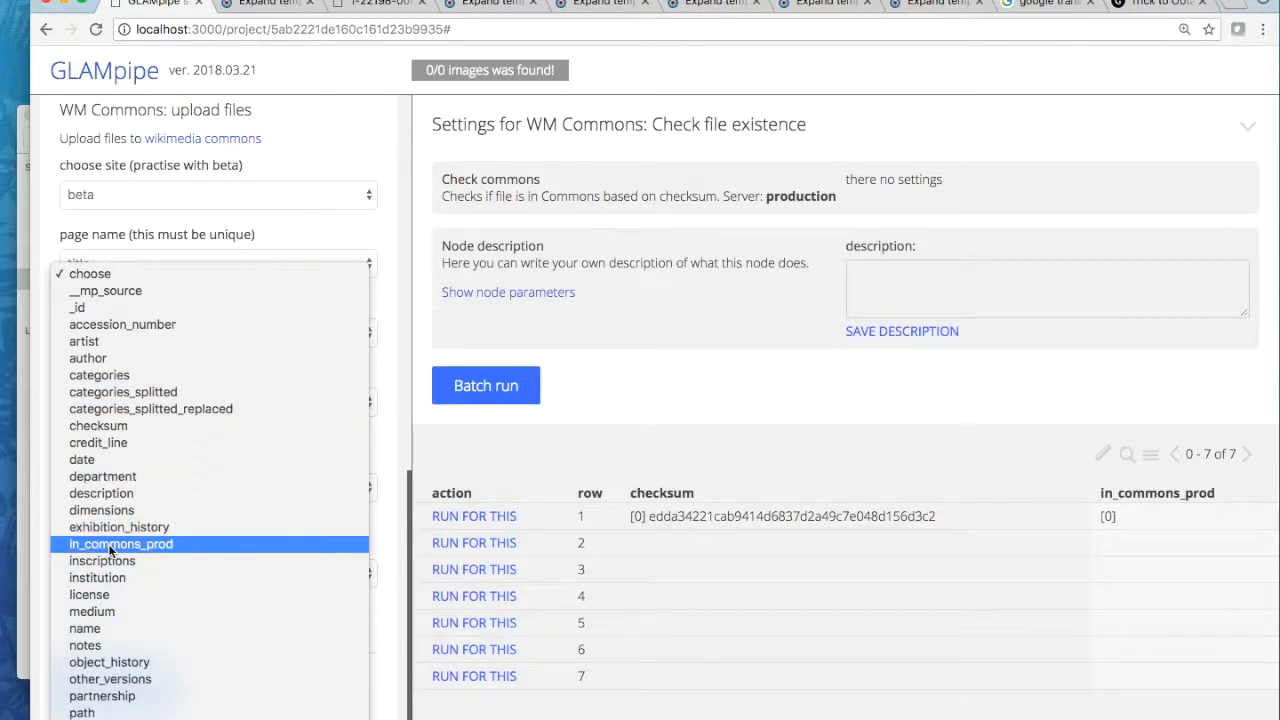
left_click(110, 545)
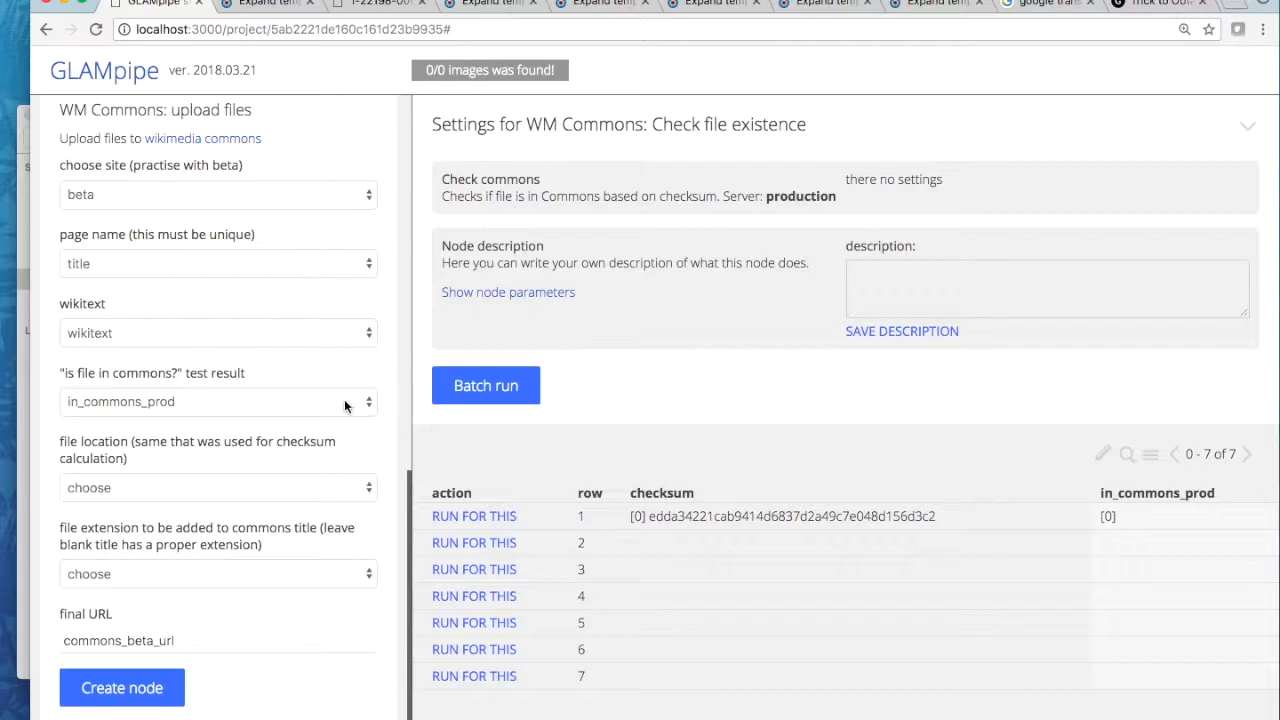
Set the upload node's file location to the path_replaced_download field
left_click(191, 487)
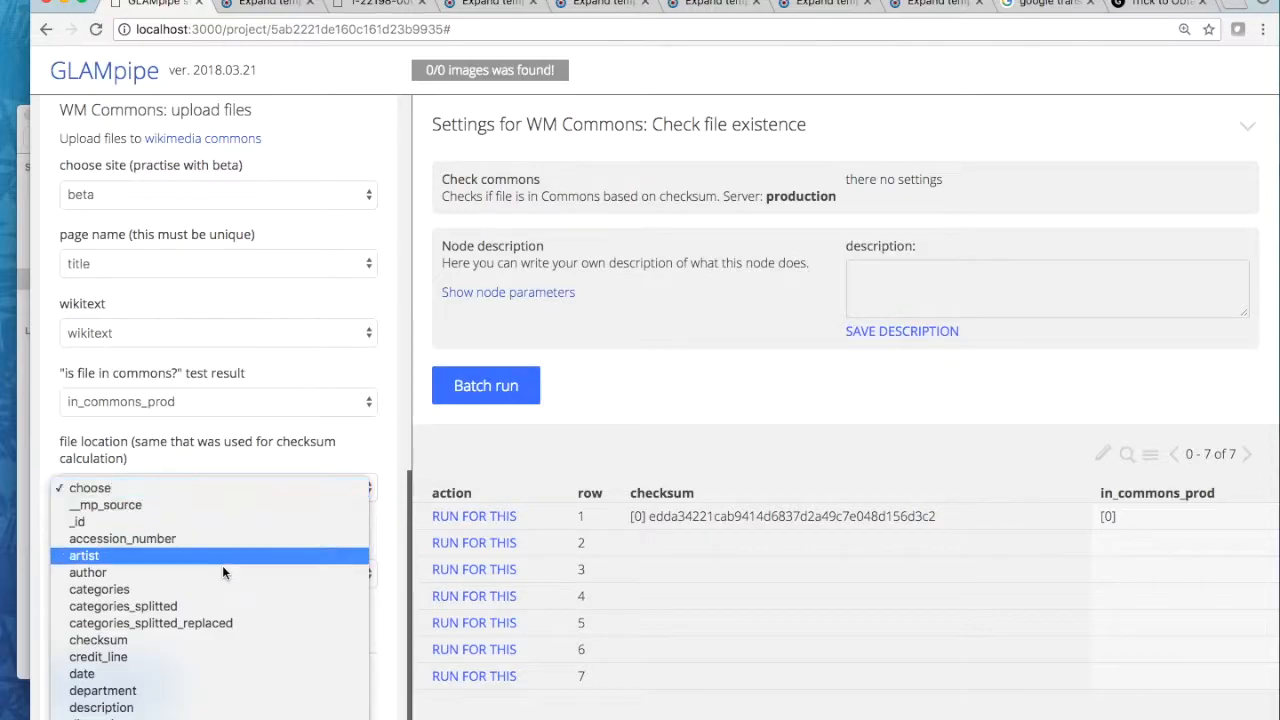
scroll(205, 598, "down", 2)
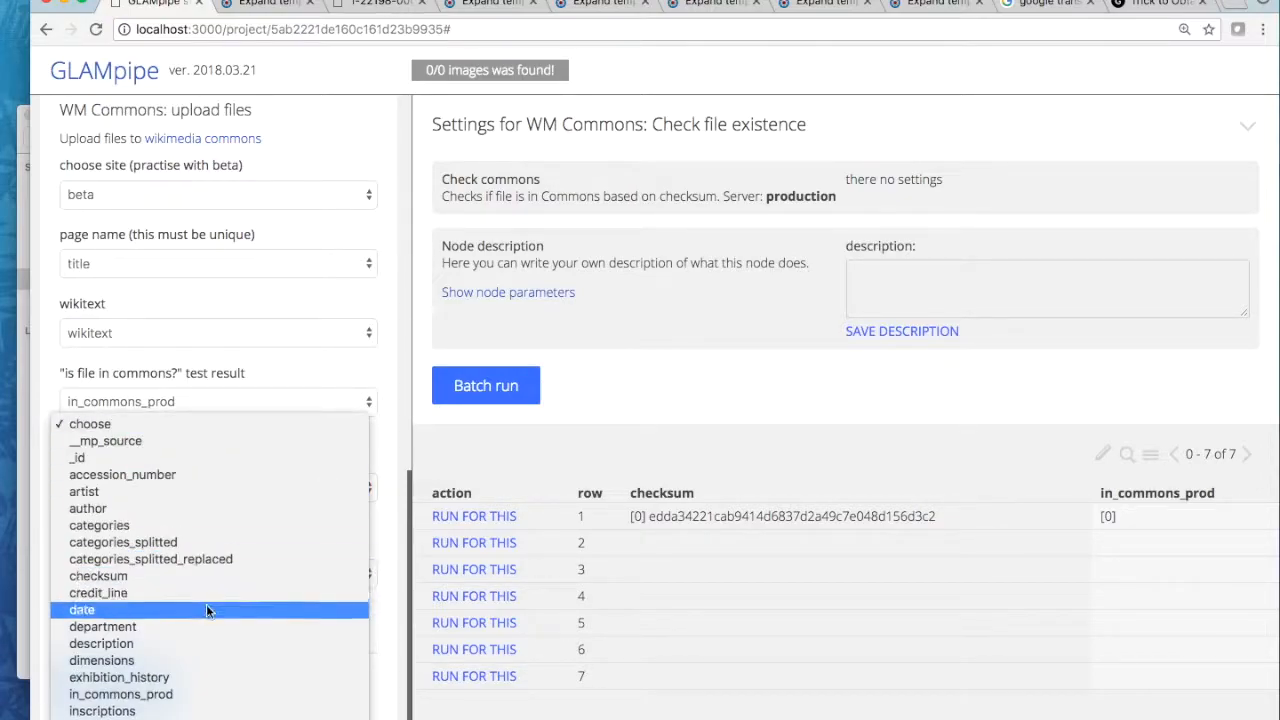
scroll(208, 608, "down", 2)
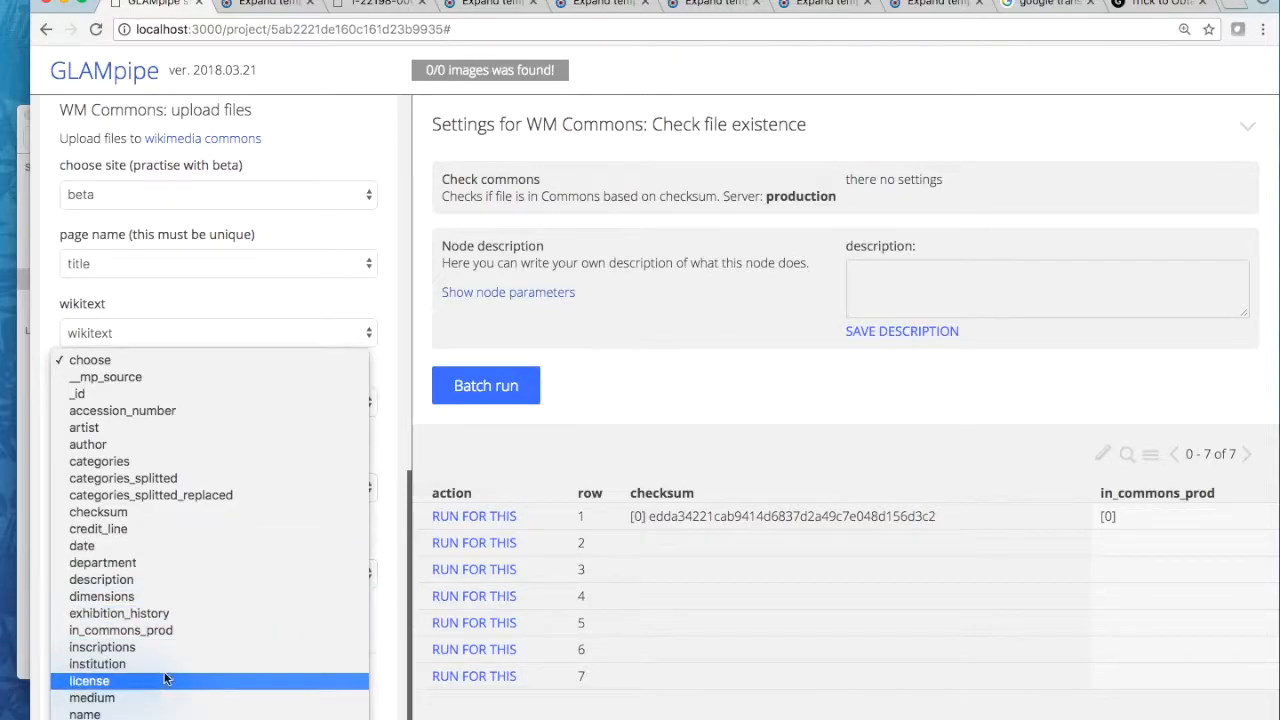
scroll(195, 540, "down", 3)
scroll(200, 547, "down", 3)
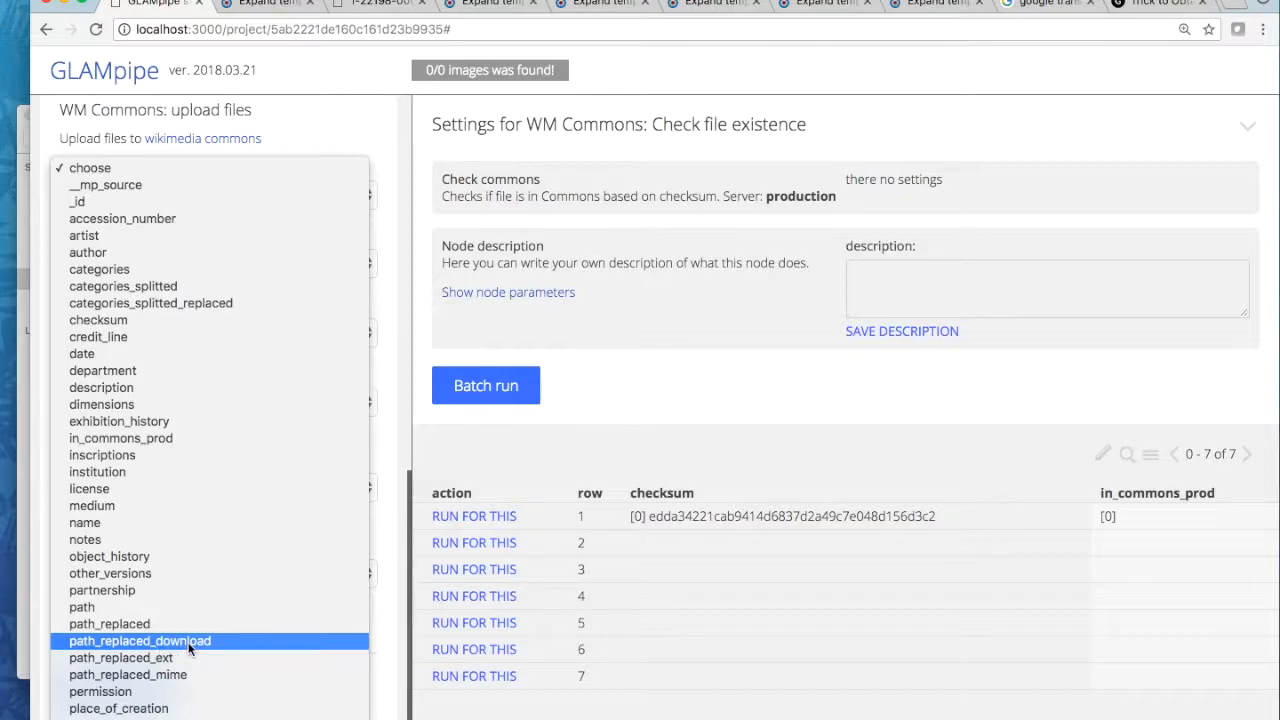
left_click(190, 645)
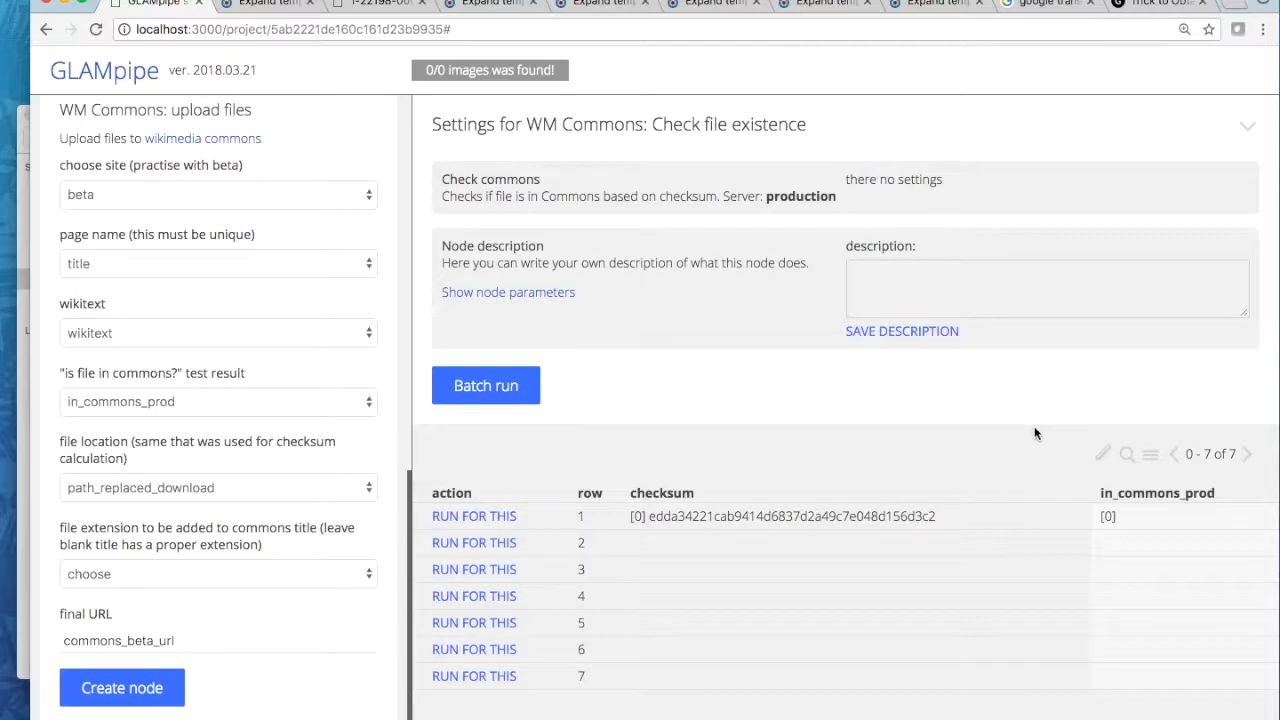
Take the file extension from path_replaced_ext and create the upload node, keeping commons_beta_url as the final URL field
left_click(298, 574)
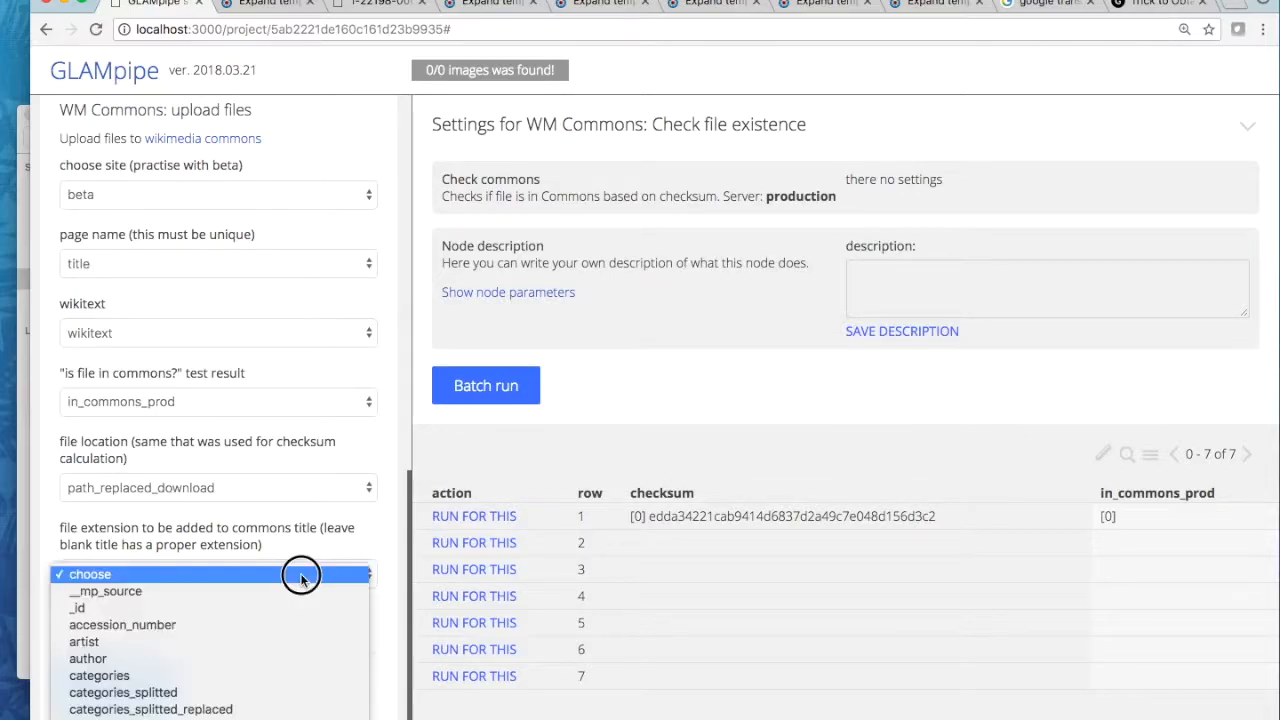
scroll(250, 628, "down", 5)
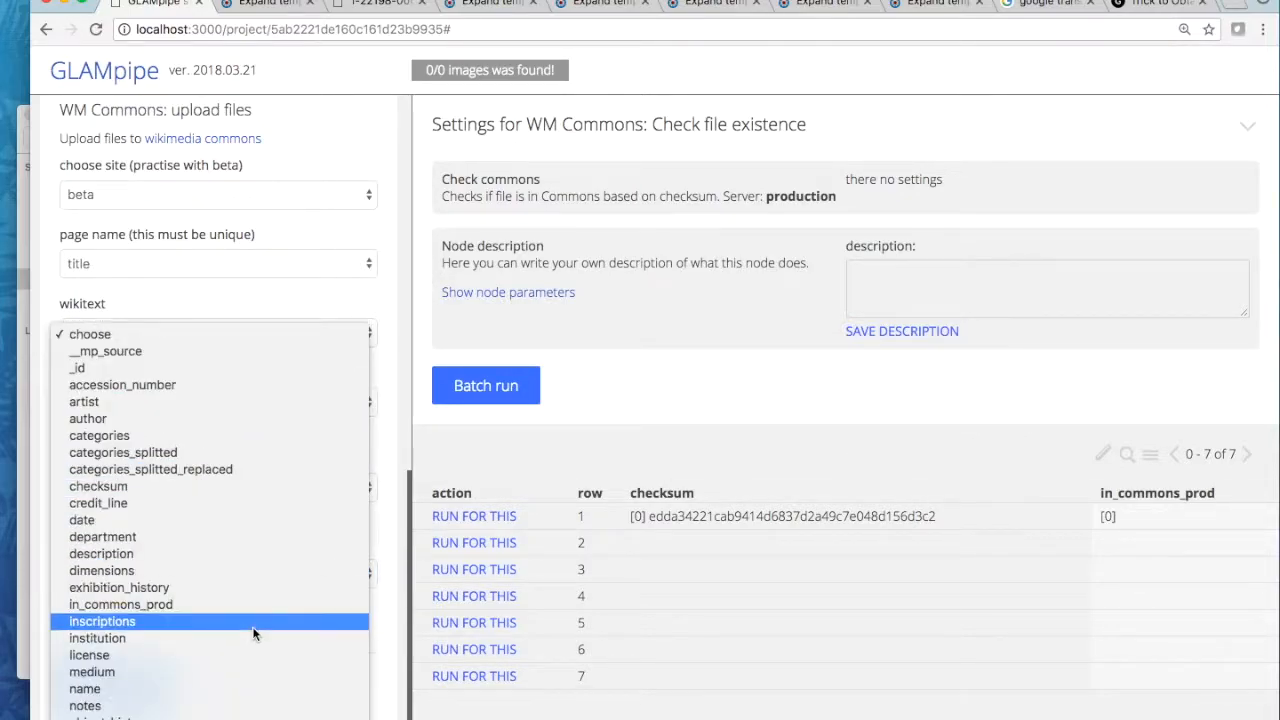
scroll(253, 628, "down", 5)
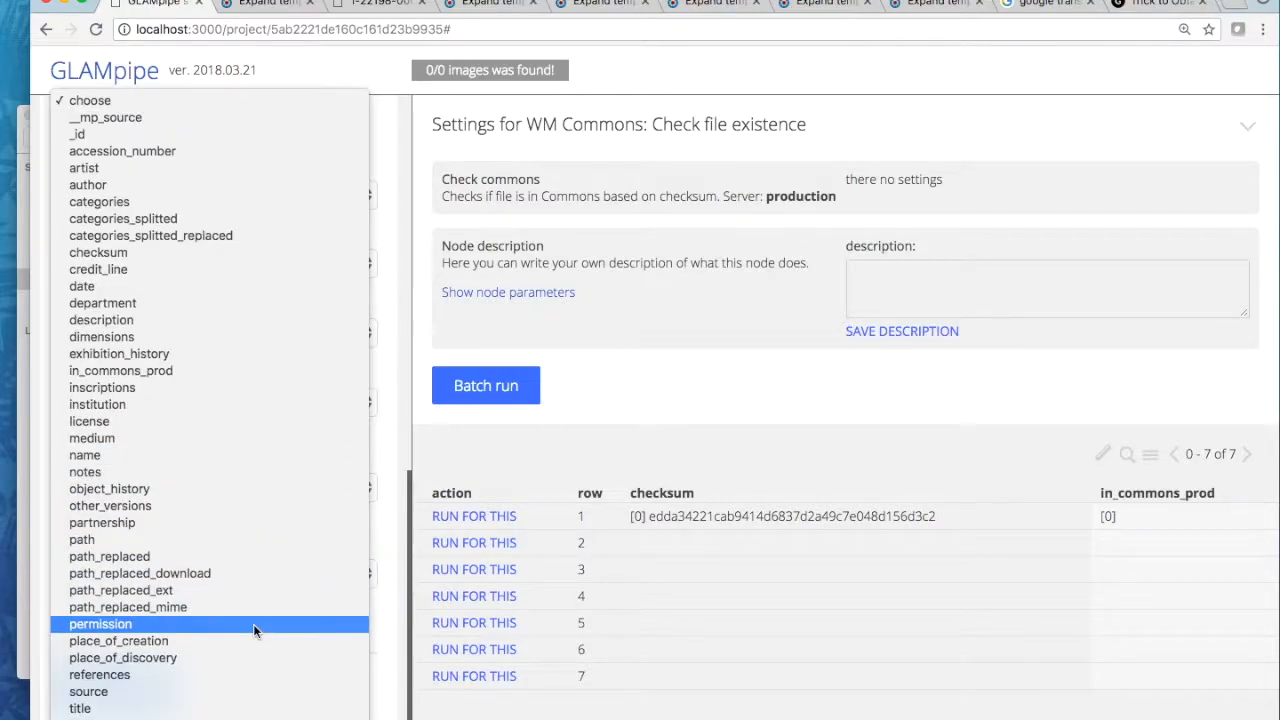
left_click(206, 593)
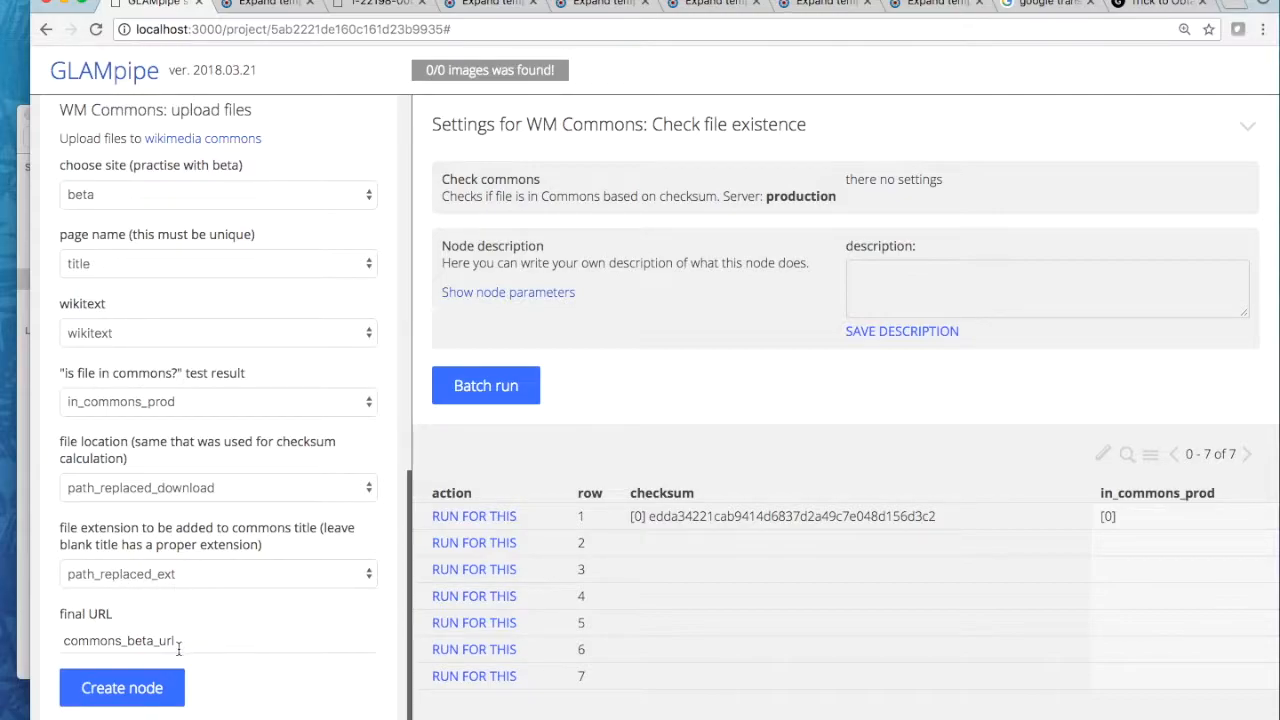
left_click_drag(177, 640, 82, 644)
left_click(95, 645)
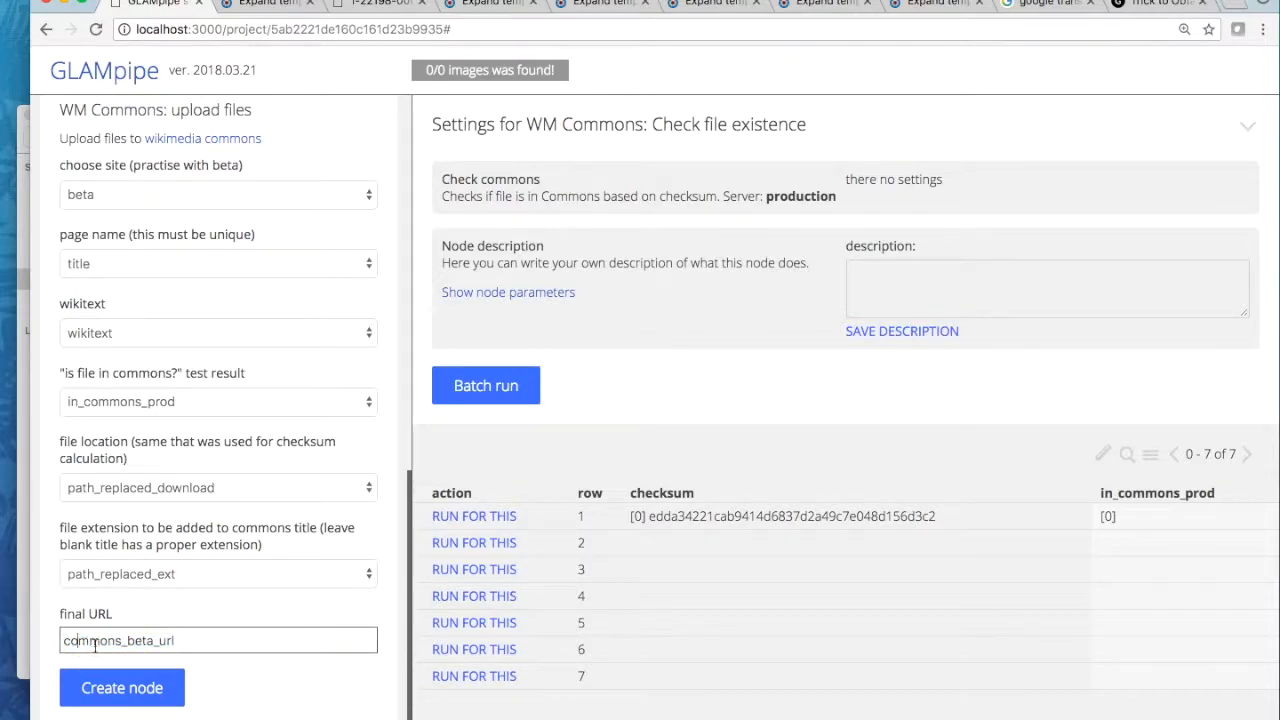
left_click(133, 690)
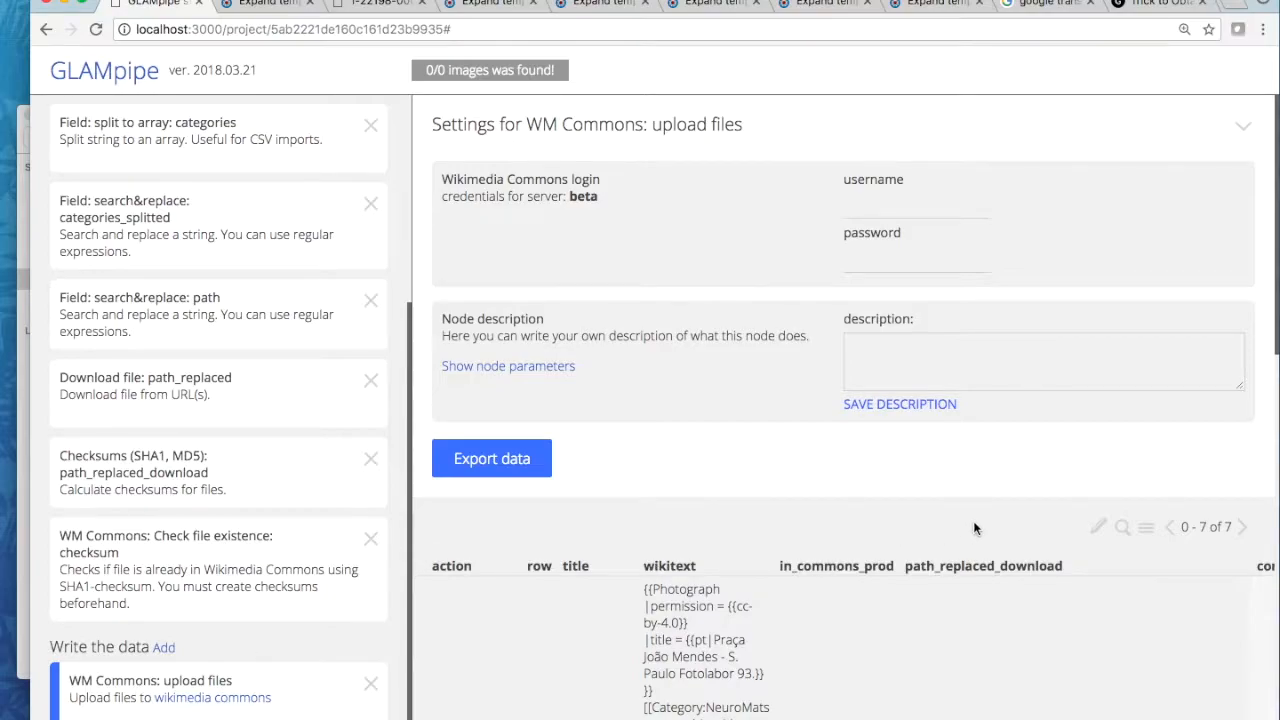
Enter the account username and password as the Wikimedia Commons login credentials for the beta server
scroll(975, 528, "down", 2)
scroll(941, 525, "up", 2)
left_click(883, 205)
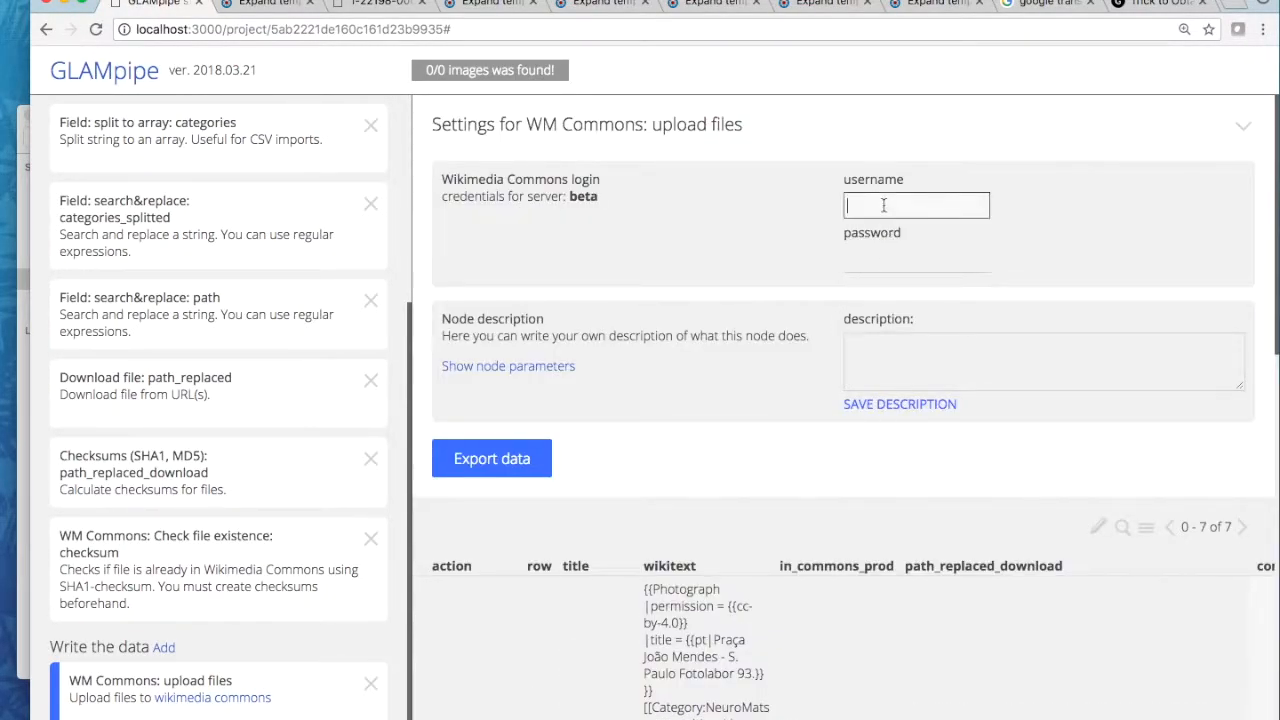
type("arttu")
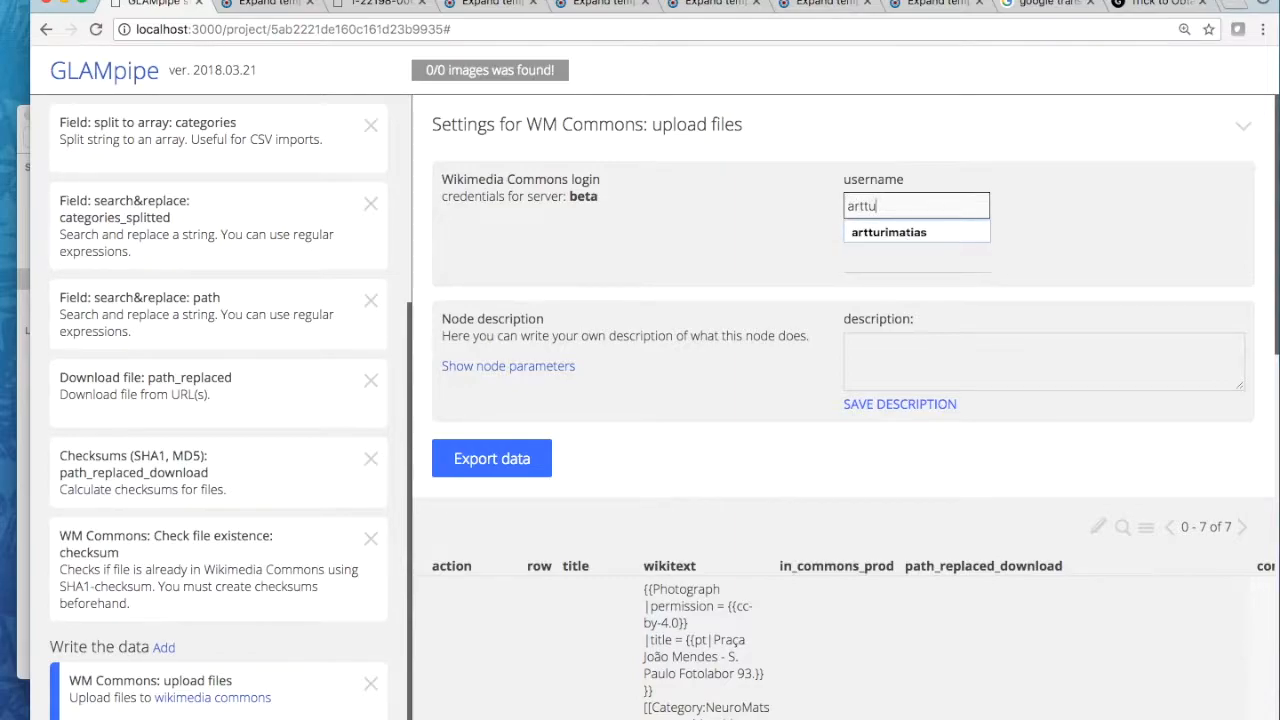
key("Down")
key("Tab")
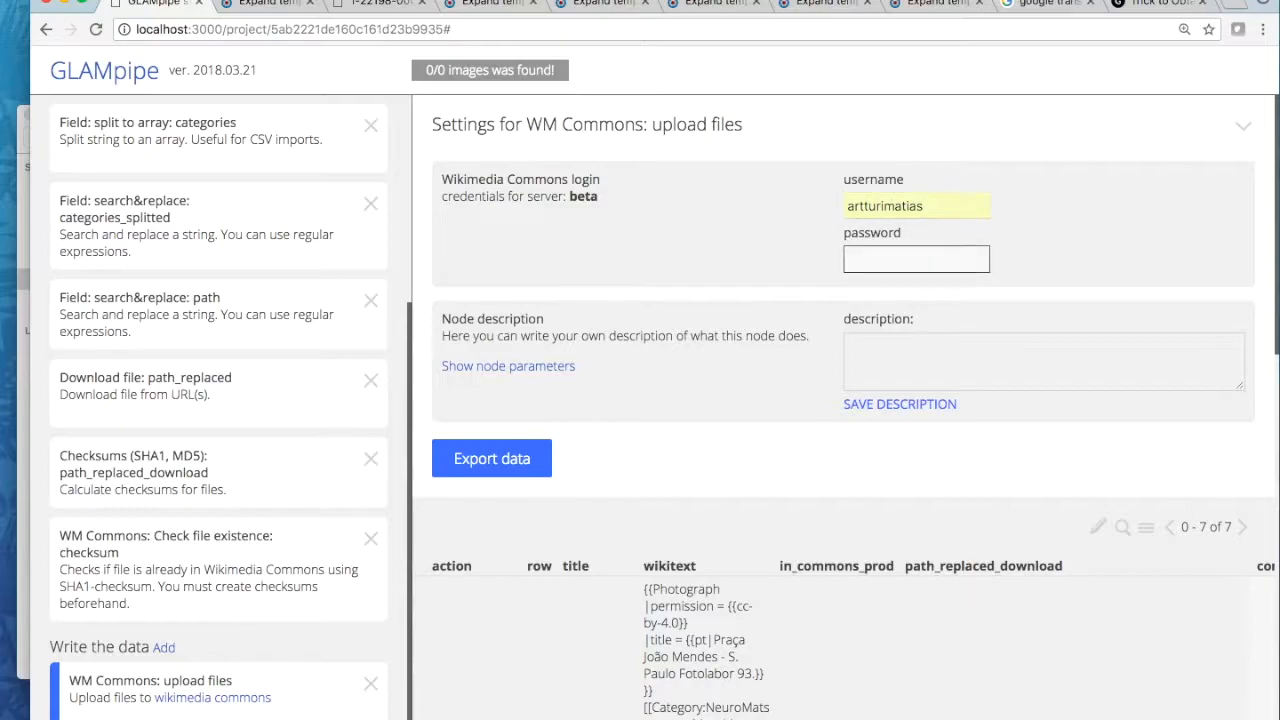
type("**********")
Run the Commons beta upload for row 1 only
scroll(897, 432, "down", 3)
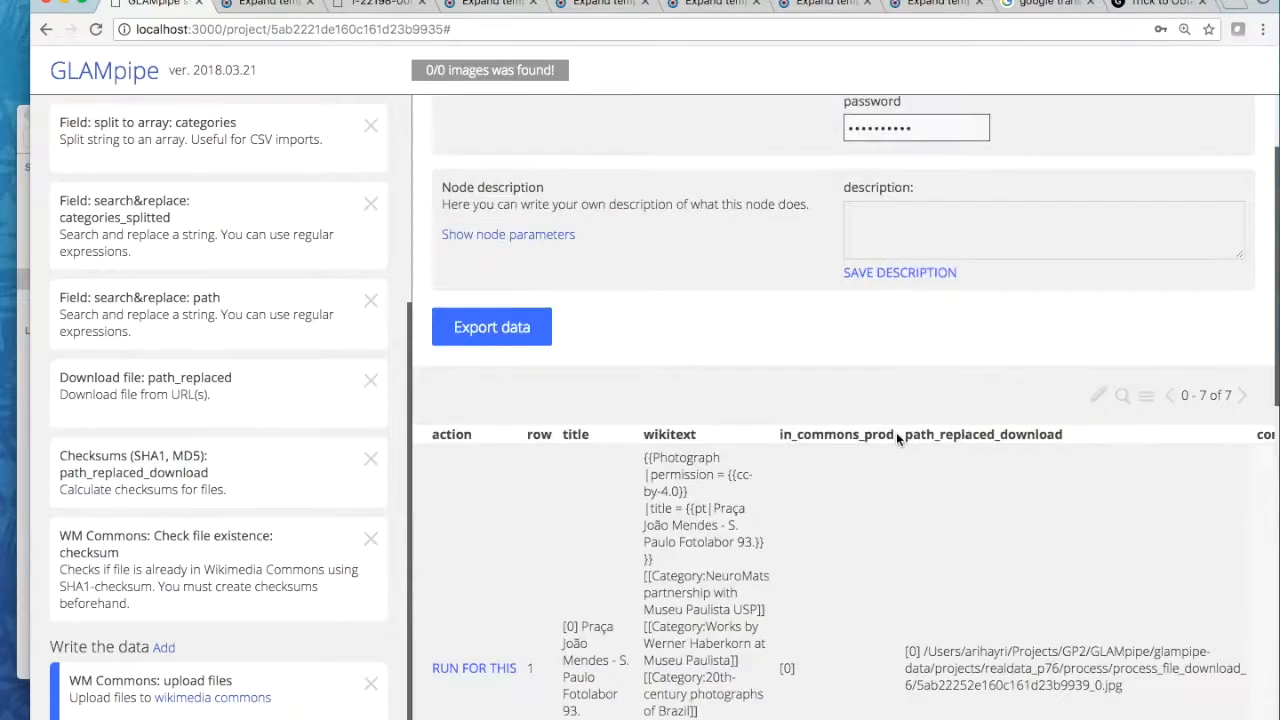
scroll(886, 433, "down", 3)
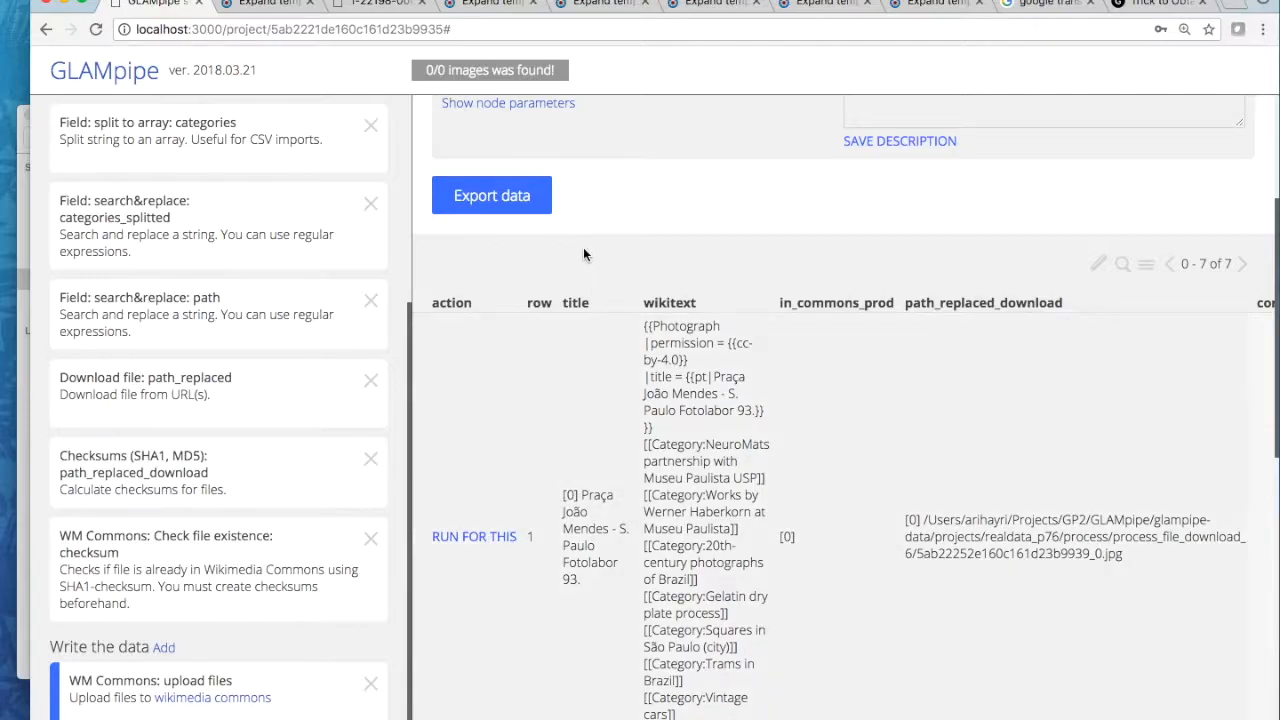
left_click(500, 198)
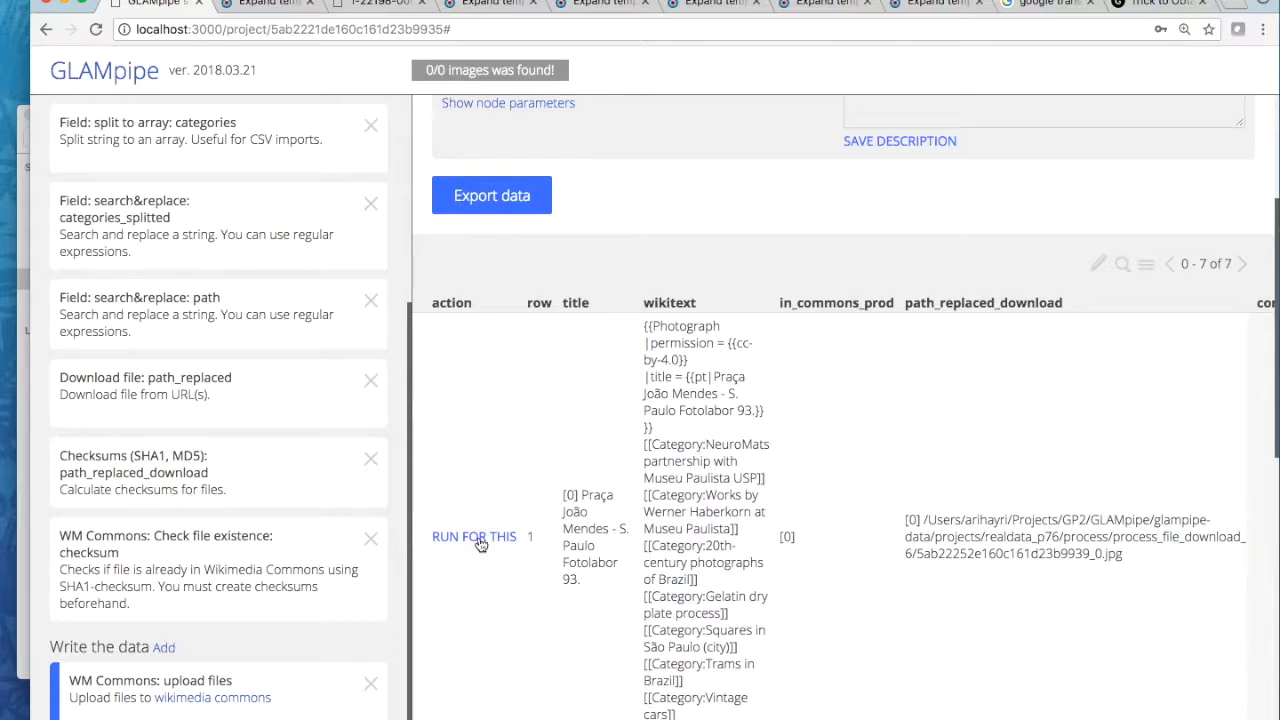
left_click(481, 542)
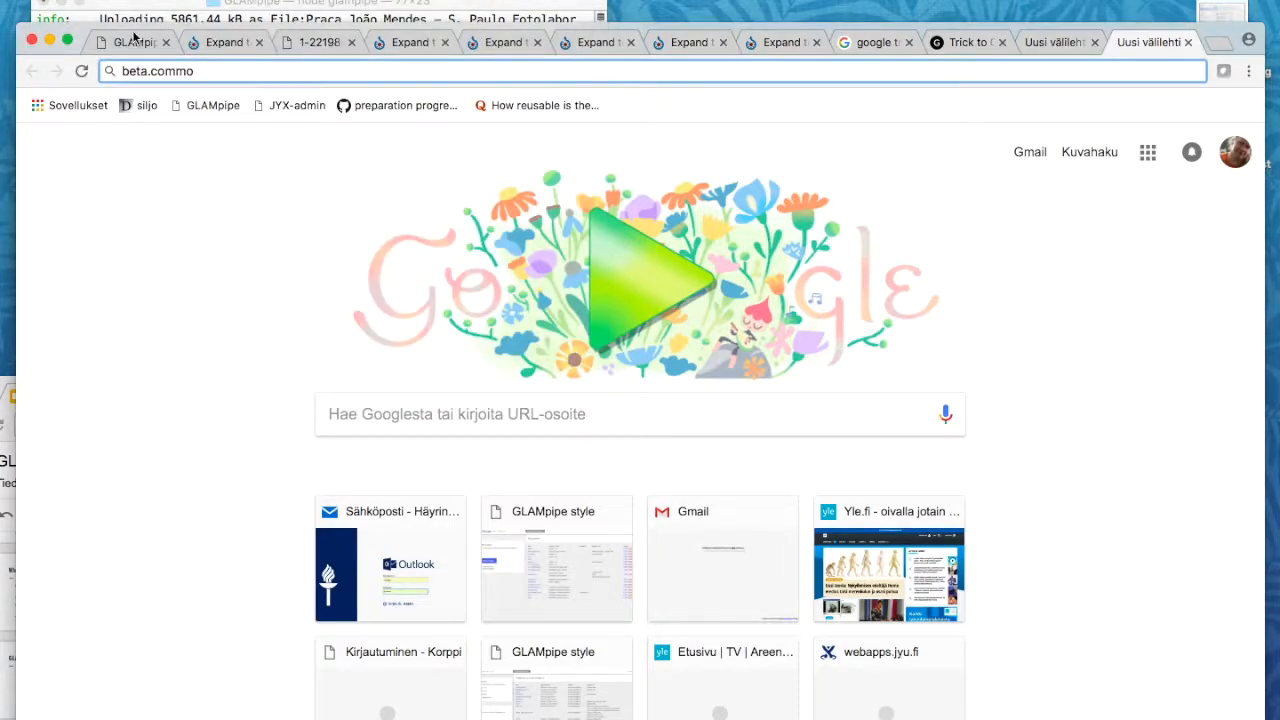
Return to the GLAMpipe project, open row 1's uploaded file page on beta Commons, and review its image, description, license and file history
left_click(134, 41)
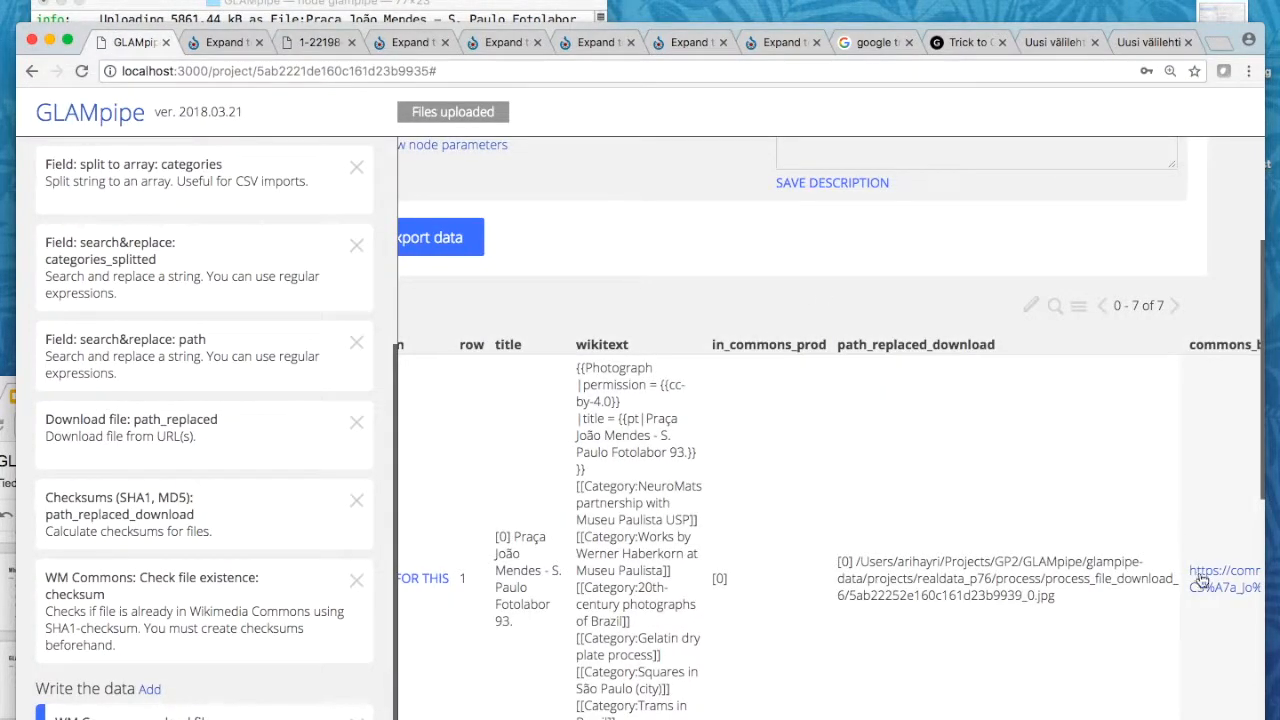
left_click(1214, 578)
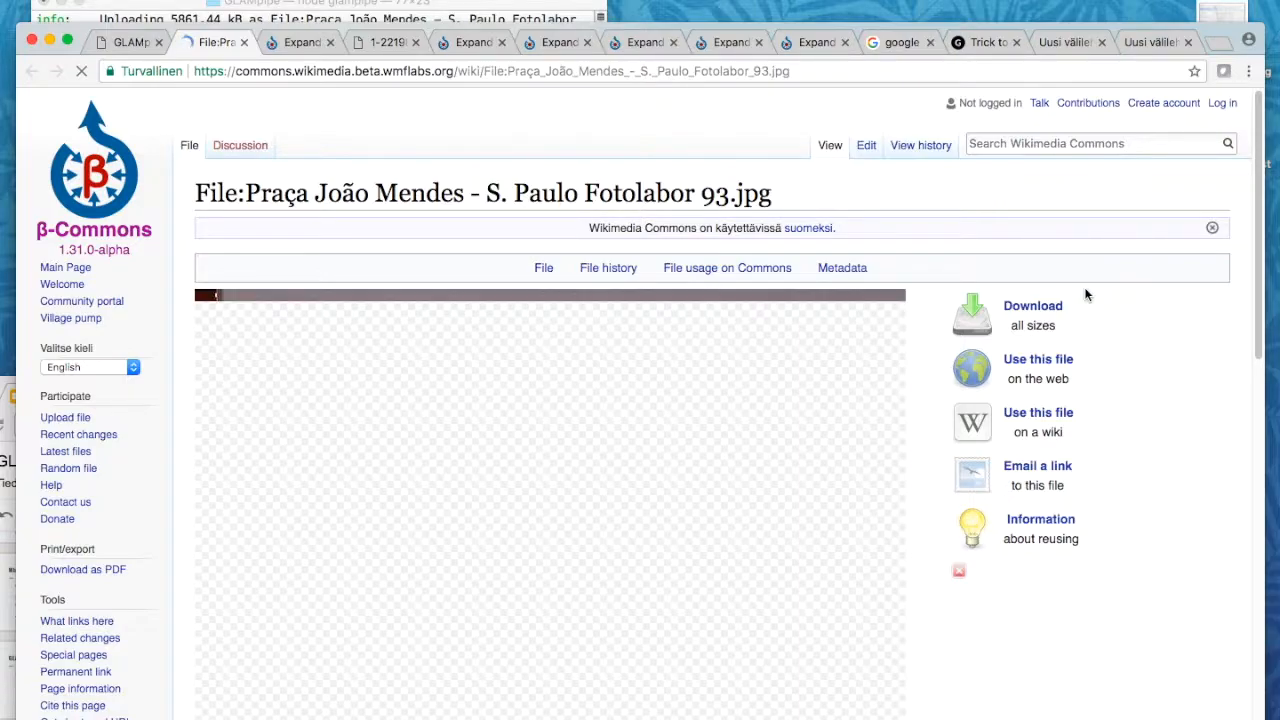
scroll(1143, 338, "down", 4)
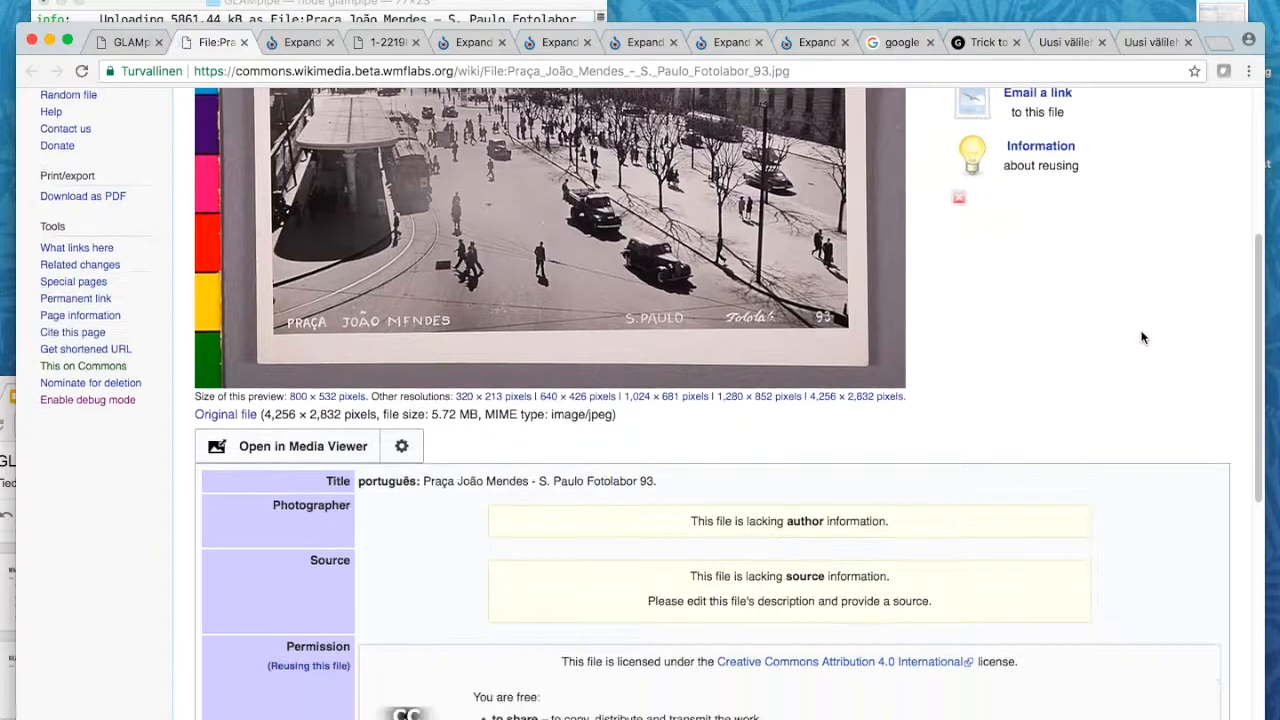
scroll(1143, 338, "down", 4)
scroll(1140, 334, "up", 1)
scroll(707, 244, "up", 1)
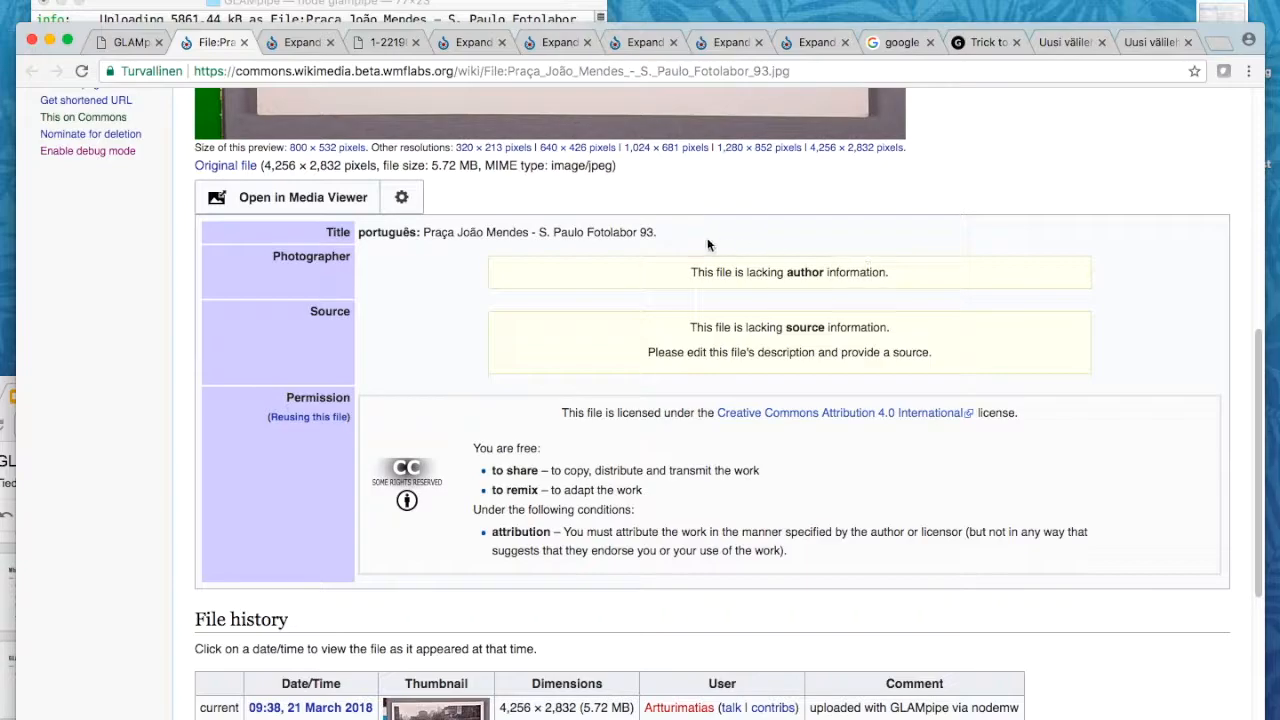
scroll(1000, 338, "down", 4)
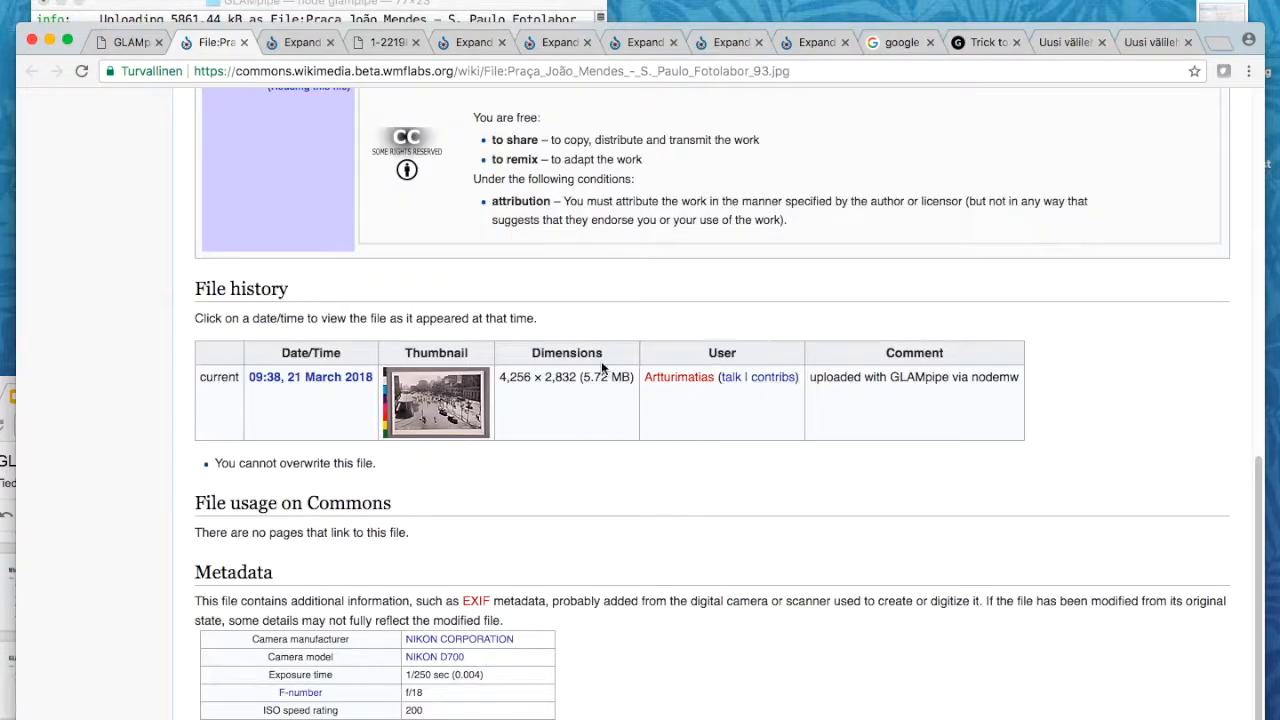
scroll(1000, 260, "up", 4)
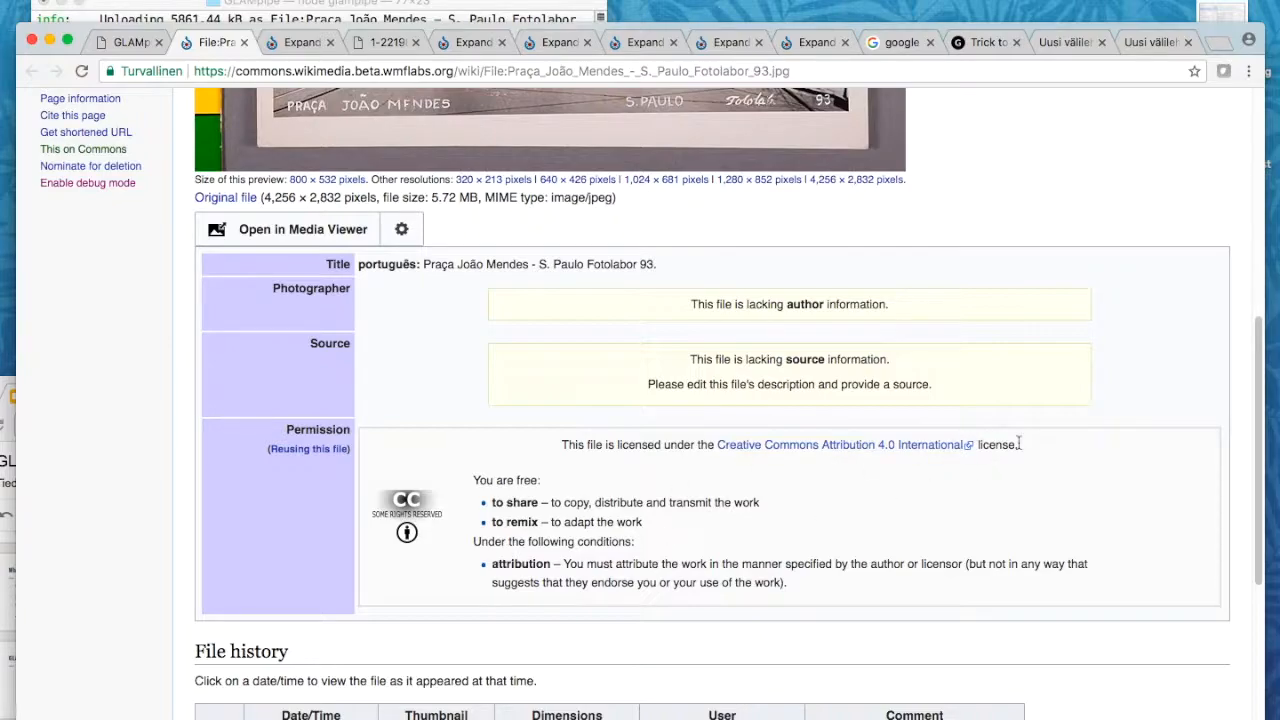
scroll(1006, 457, "up", 6)
scroll(1050, 406, "down", 1)
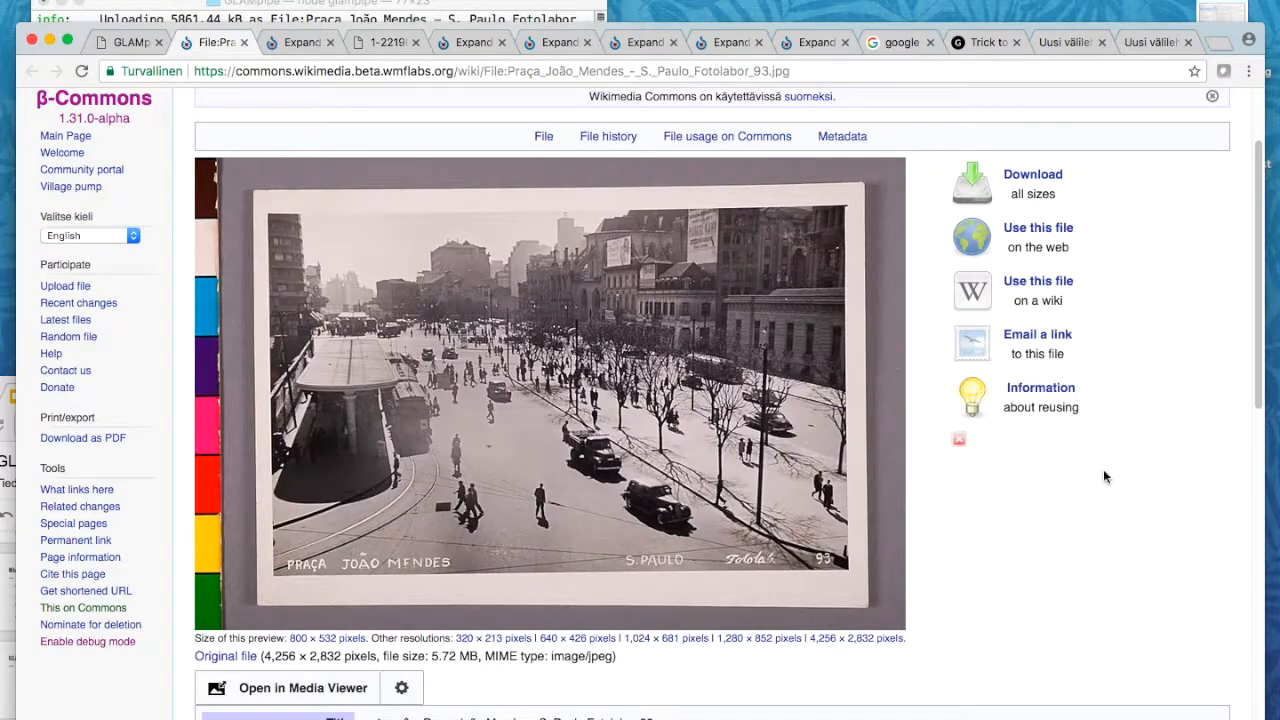